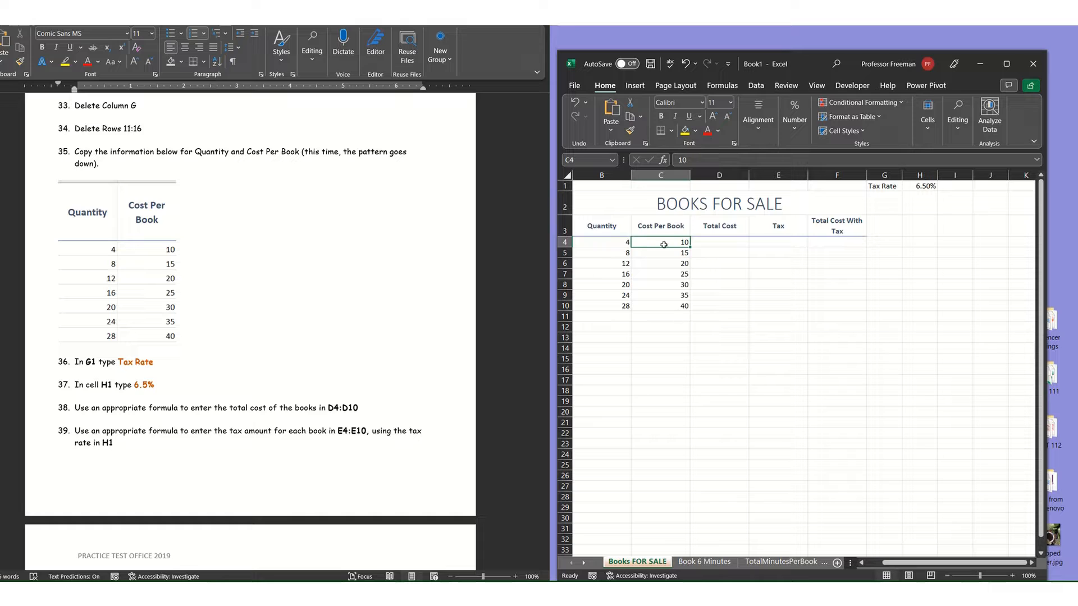
left_click(589, 243)
left_click(674, 242)
left_click(566, 241)
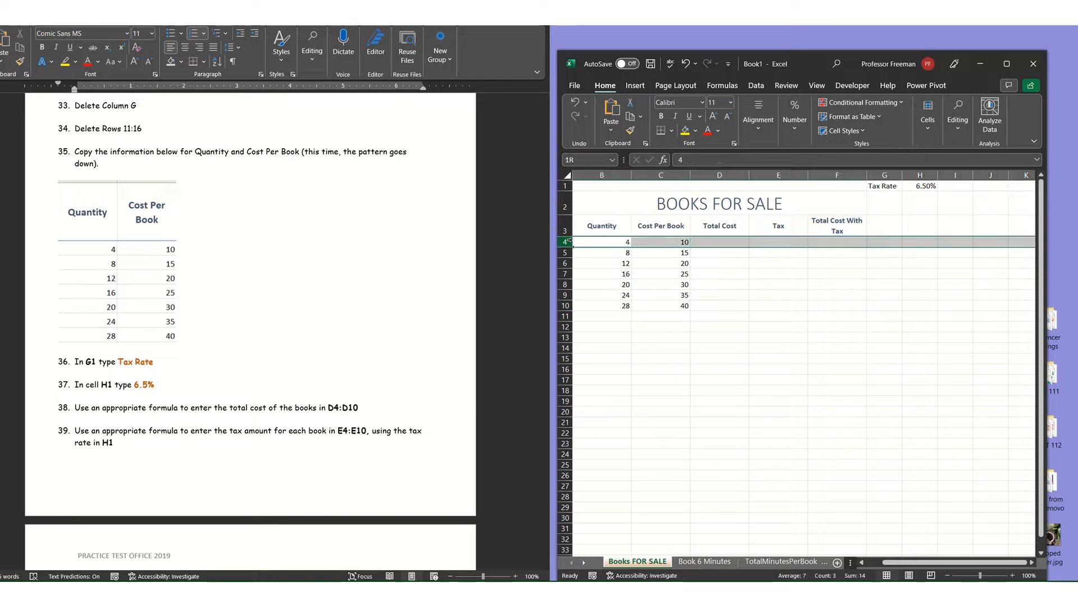
left_click(697, 243)
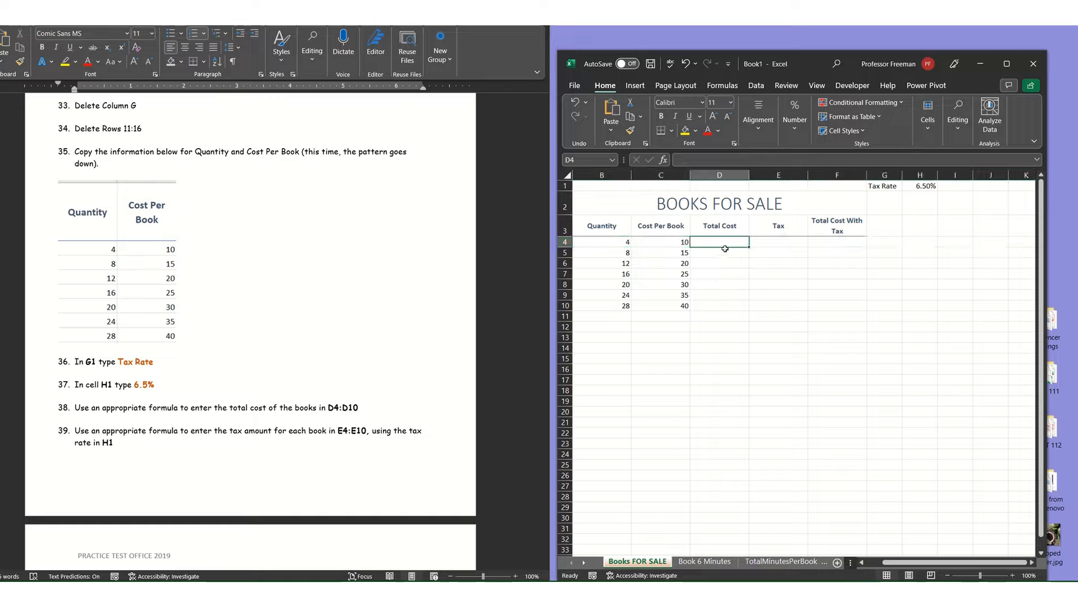
type("=4")
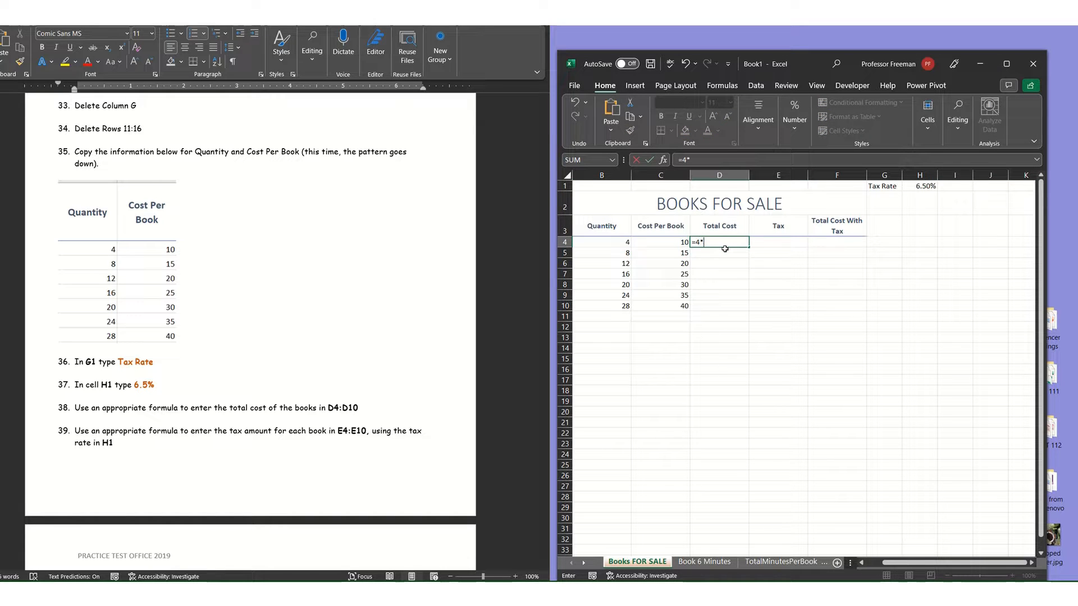
type("*")
key("Escape")
Calculate the first book's total cost in D4 with =B4*C4 and fill the formula down through D10.
type("=")
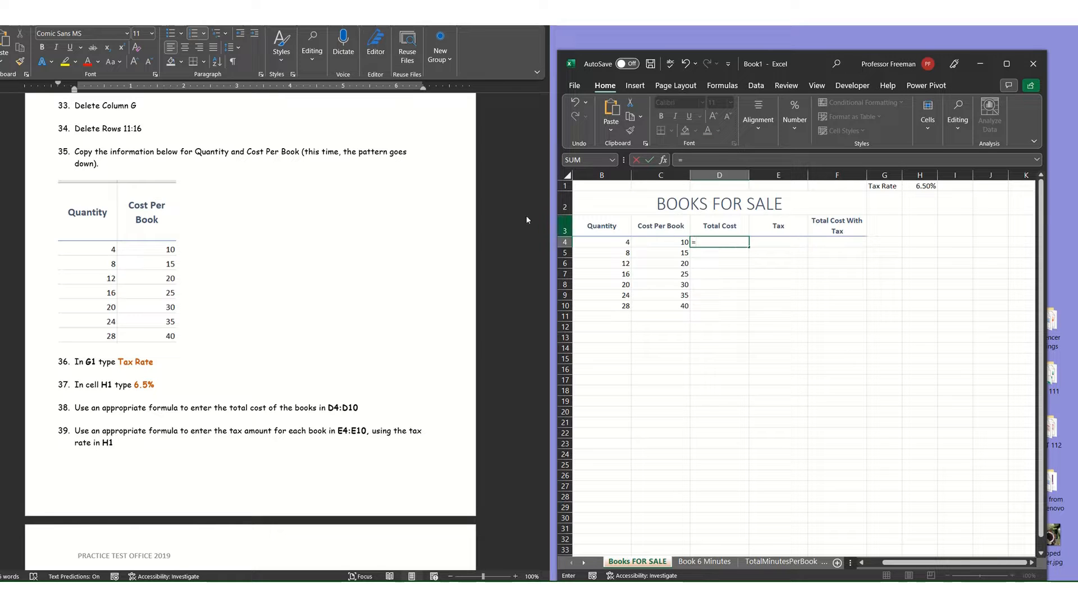
left_click(607, 241)
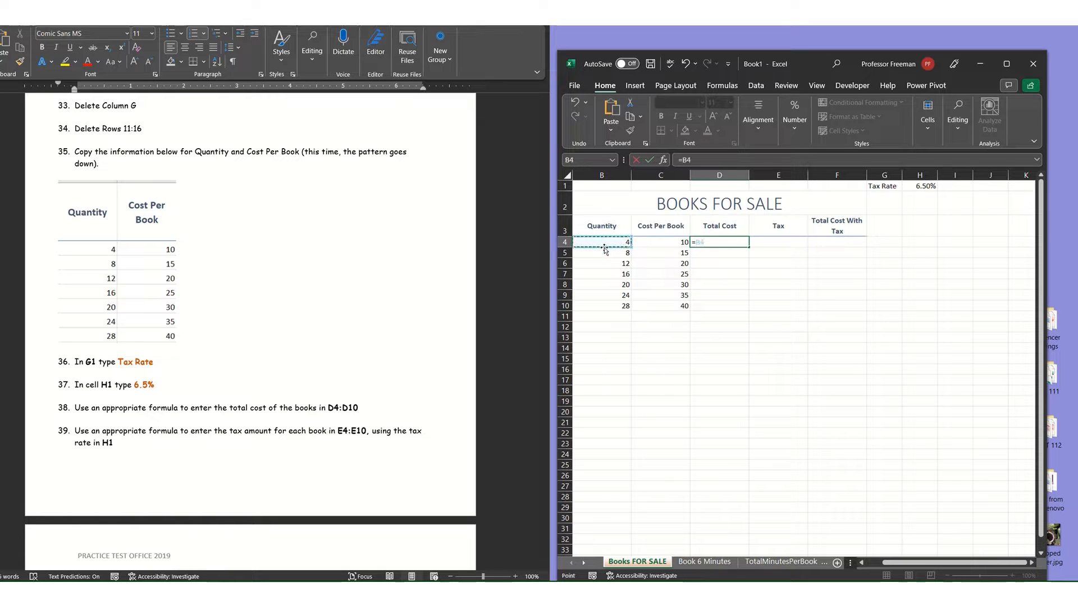
type("*")
left_click(656, 246)
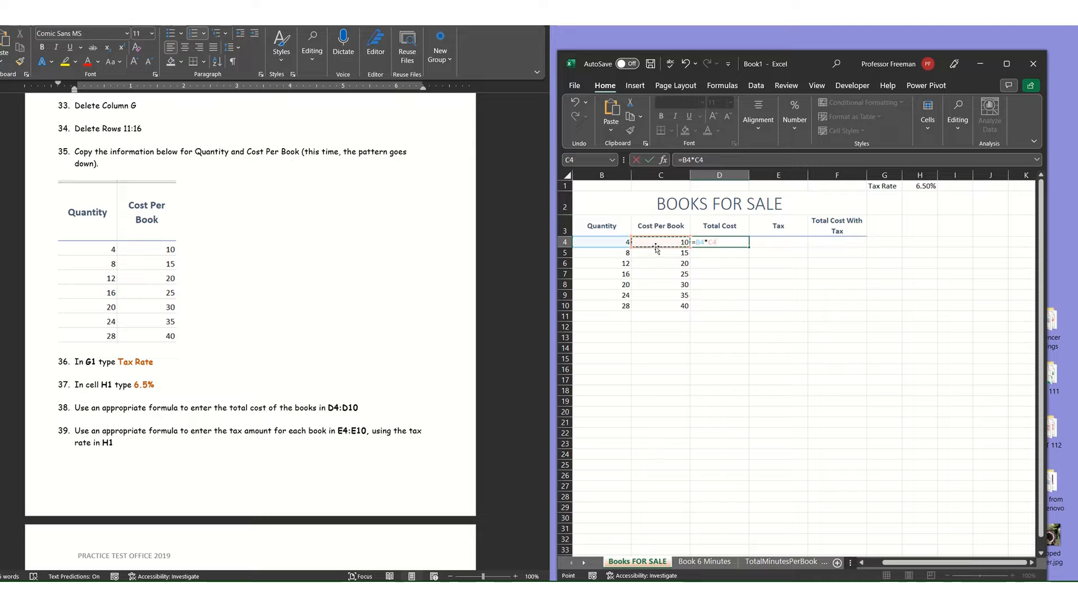
key("Return")
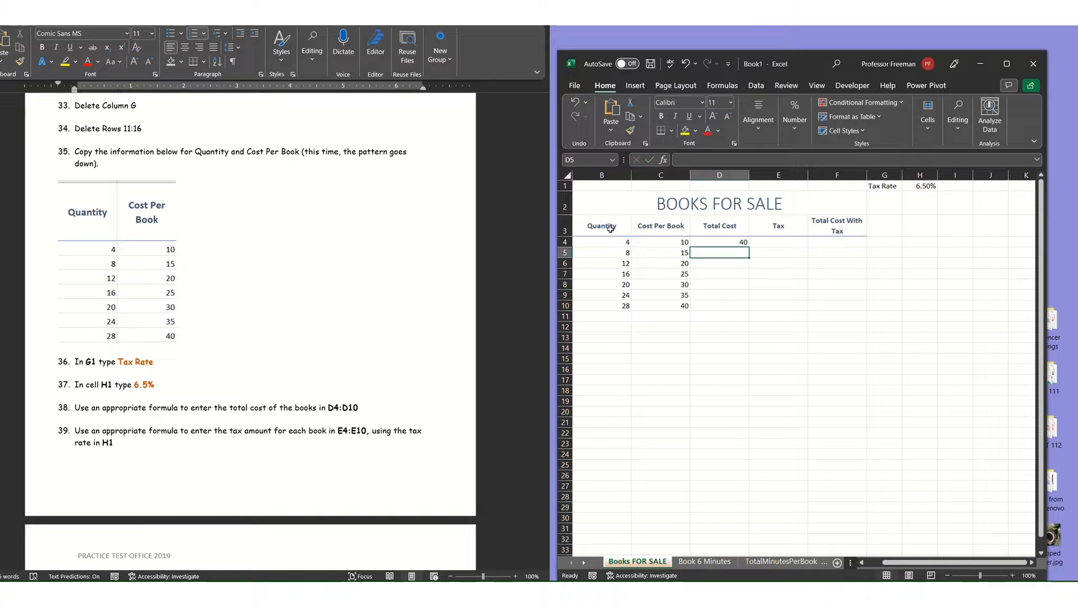
left_click(734, 241)
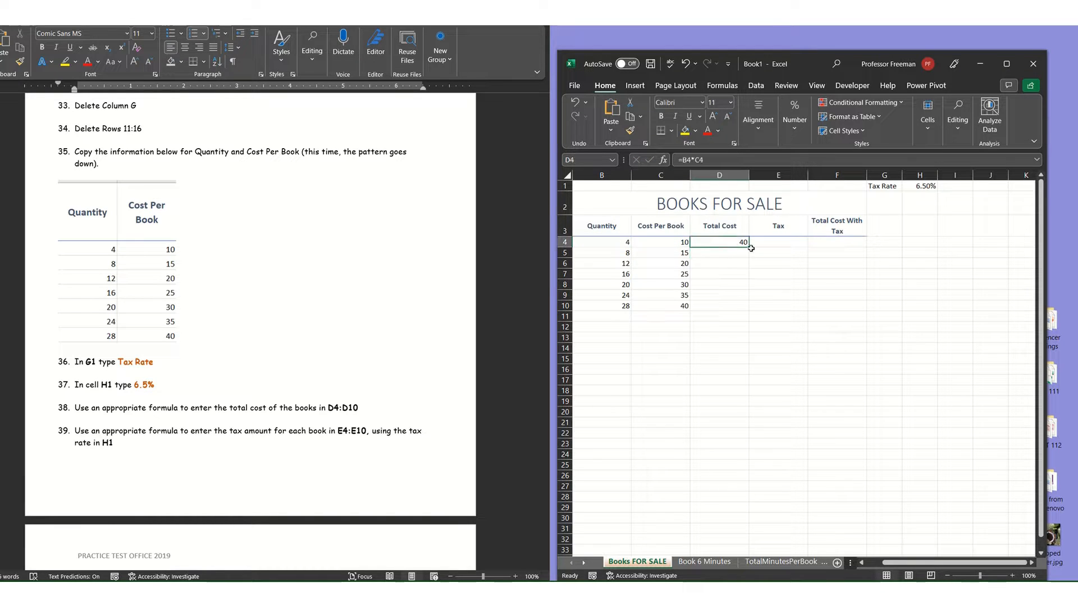
left_click_drag(746, 249, 759, 308)
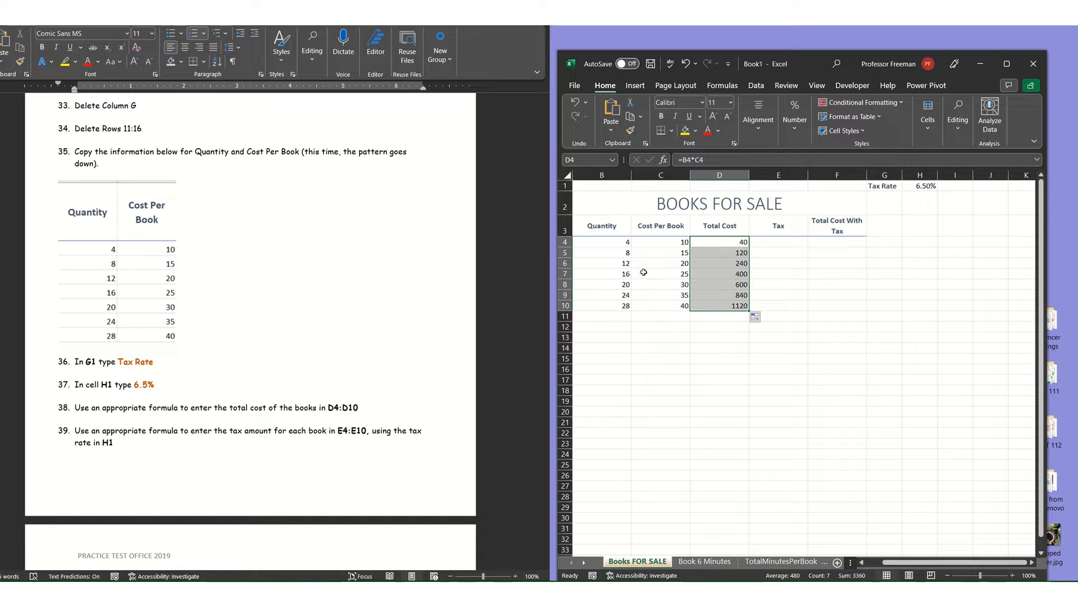
Inspect the copied total cost formulas in D5 and D6 to check which cells they reference.
left_click(724, 256)
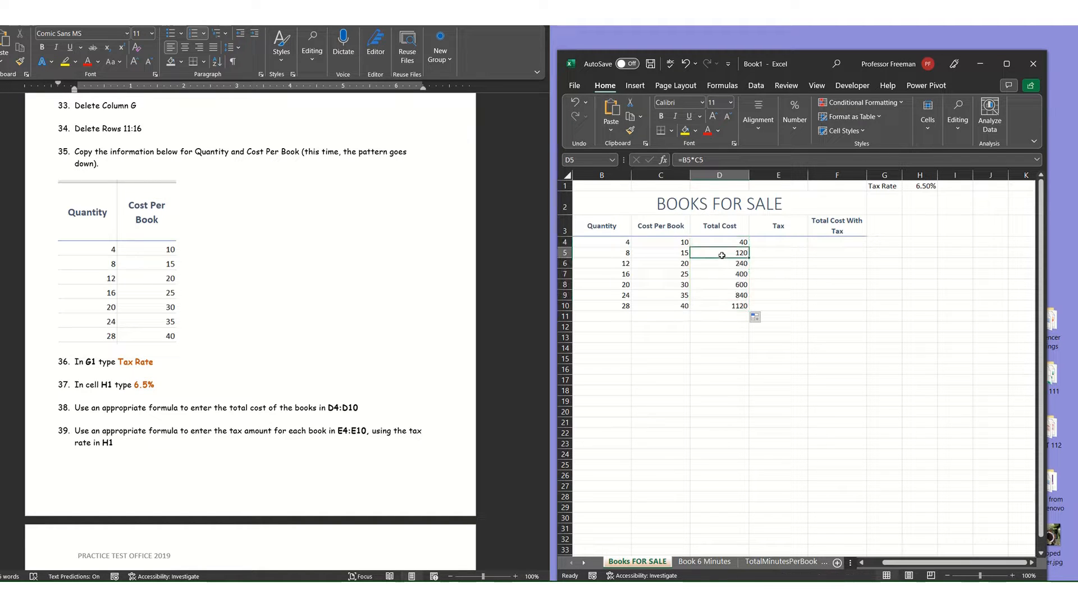
double_click(722, 255)
key("Return")
double_click(723, 264)
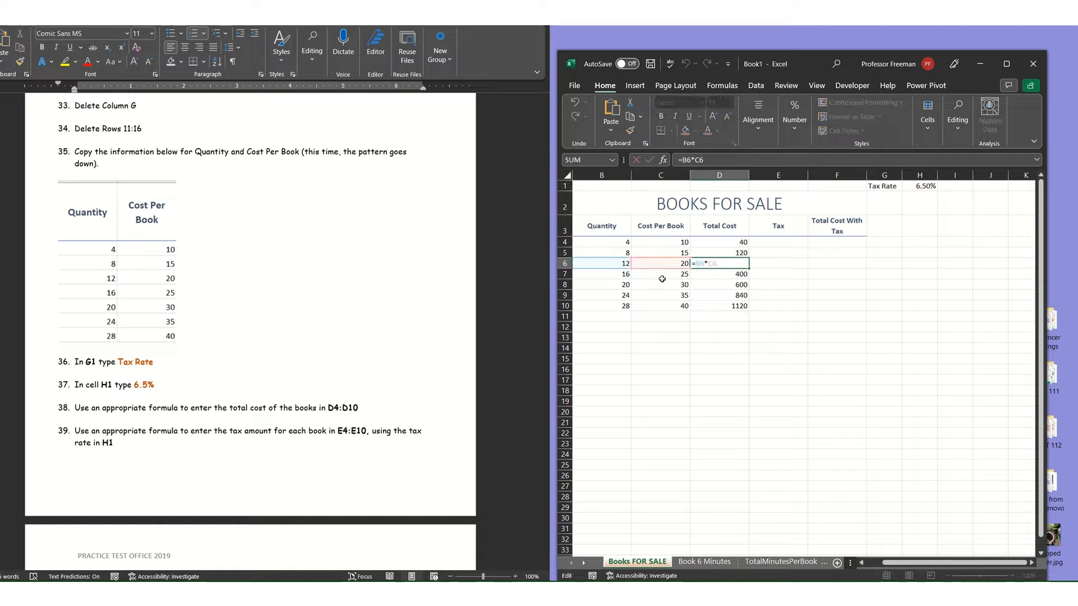
key("Escape")
left_click(727, 242)
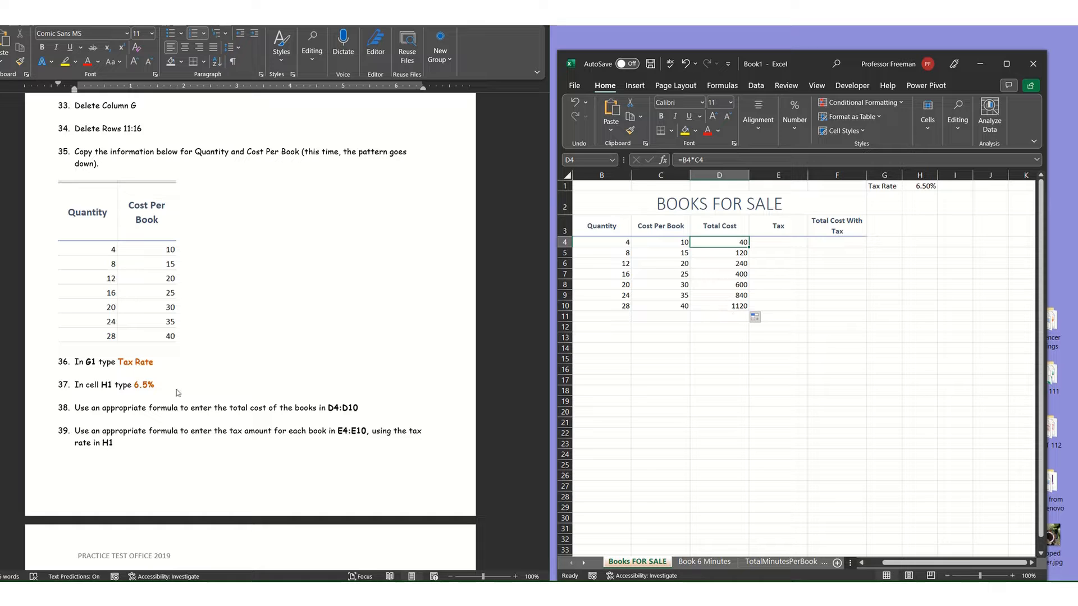
scroll(89, 434, "down", 1)
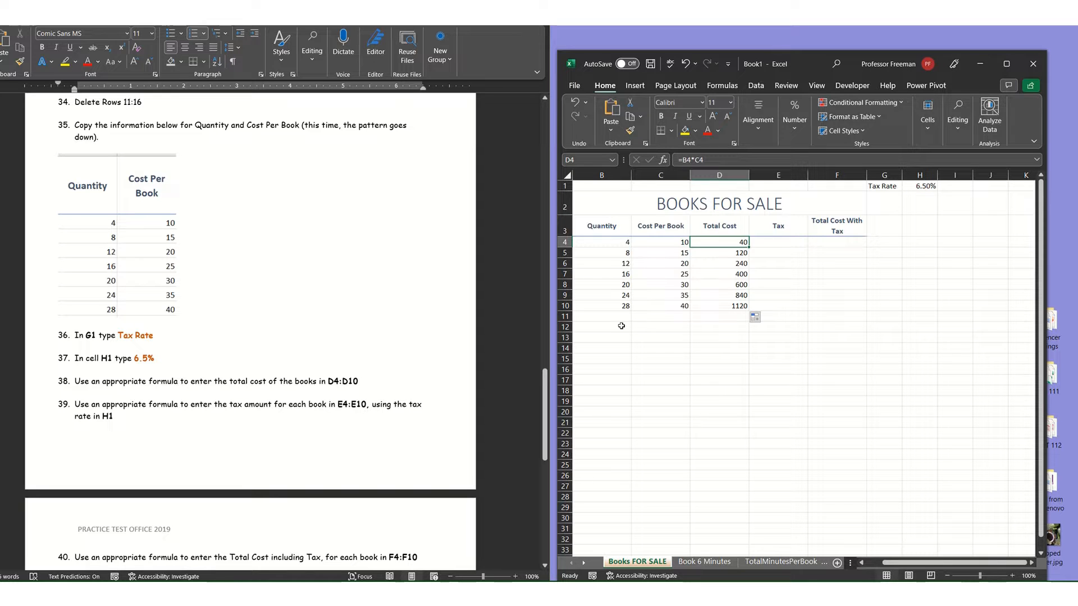
left_click(775, 247)
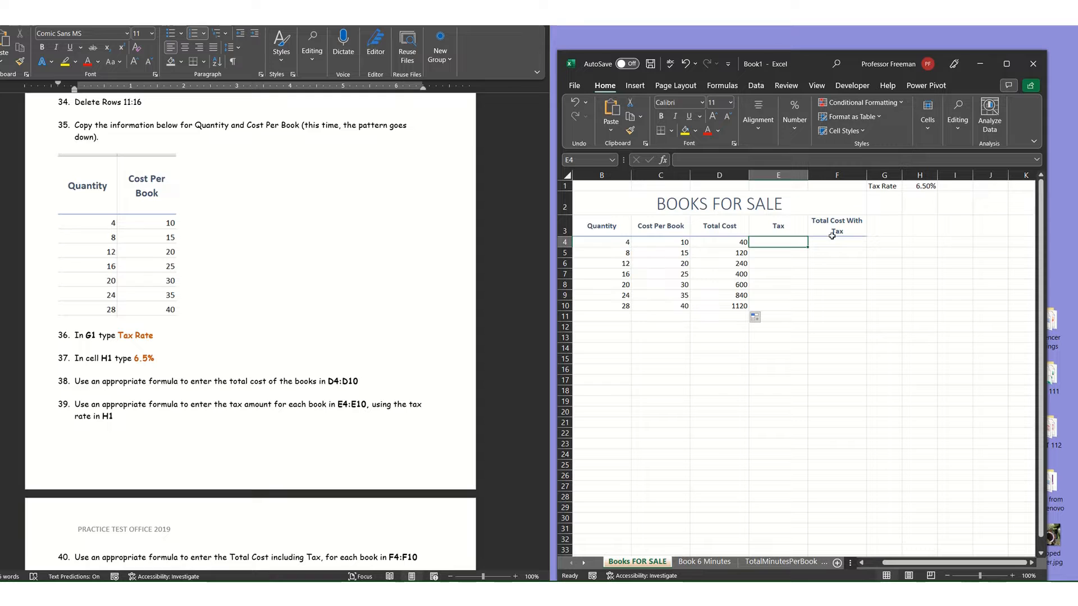
left_click(724, 243)
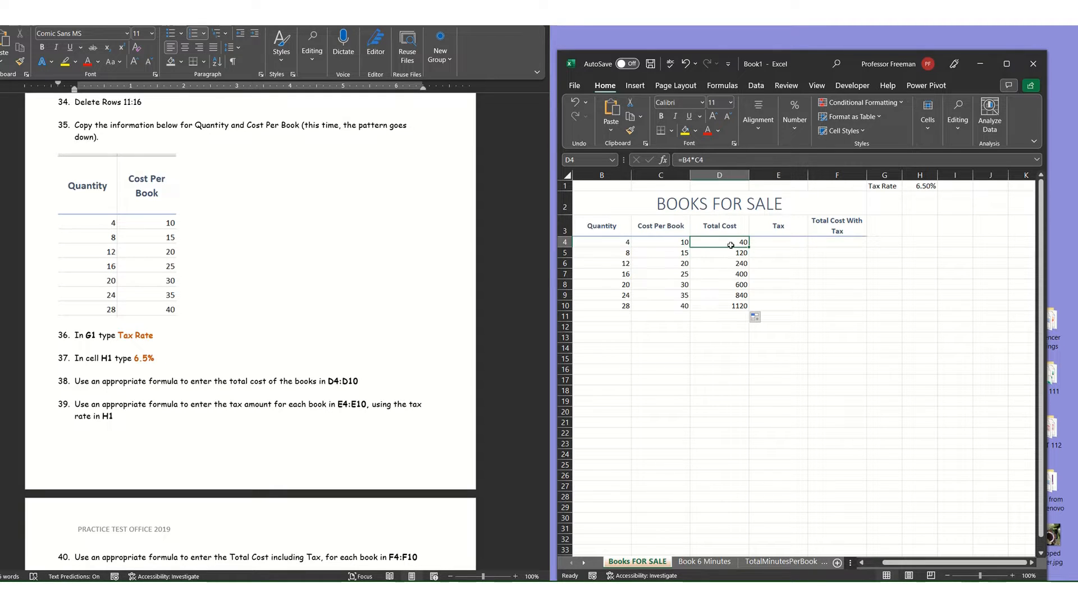
type("=")
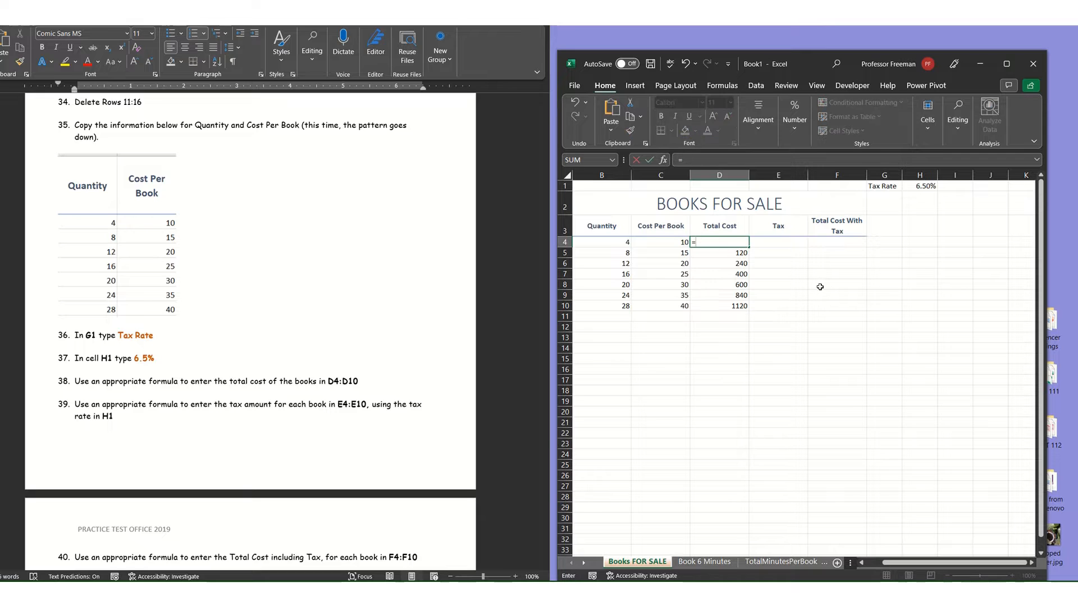
key("Escape")
Try to calculate the tax in E4 with the relative formula =D4*H1 and fill it down through E10.
left_click(760, 239)
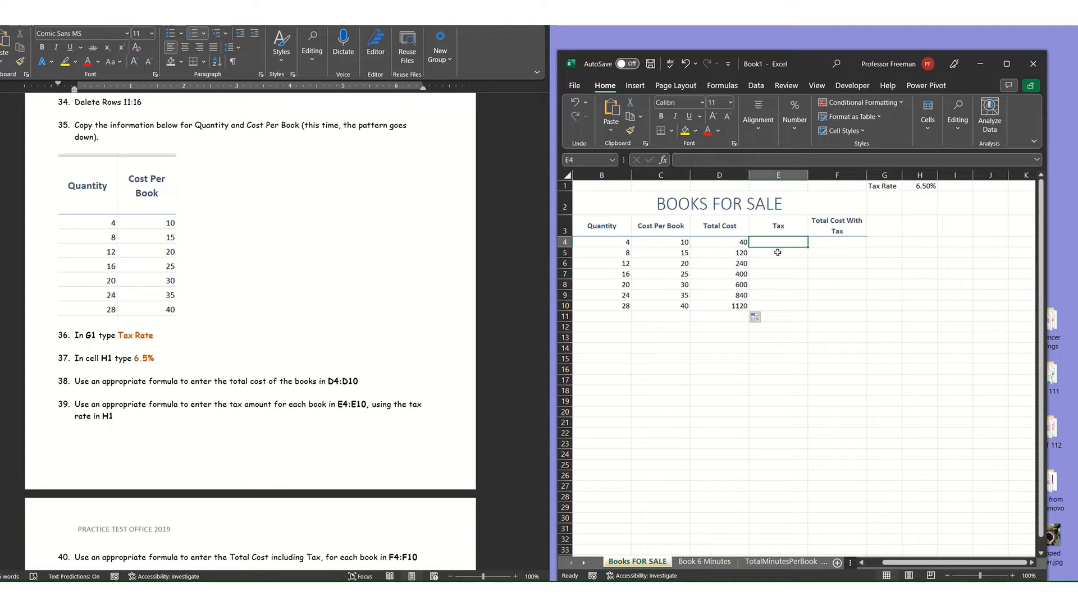
type("=")
left_click(717, 243)
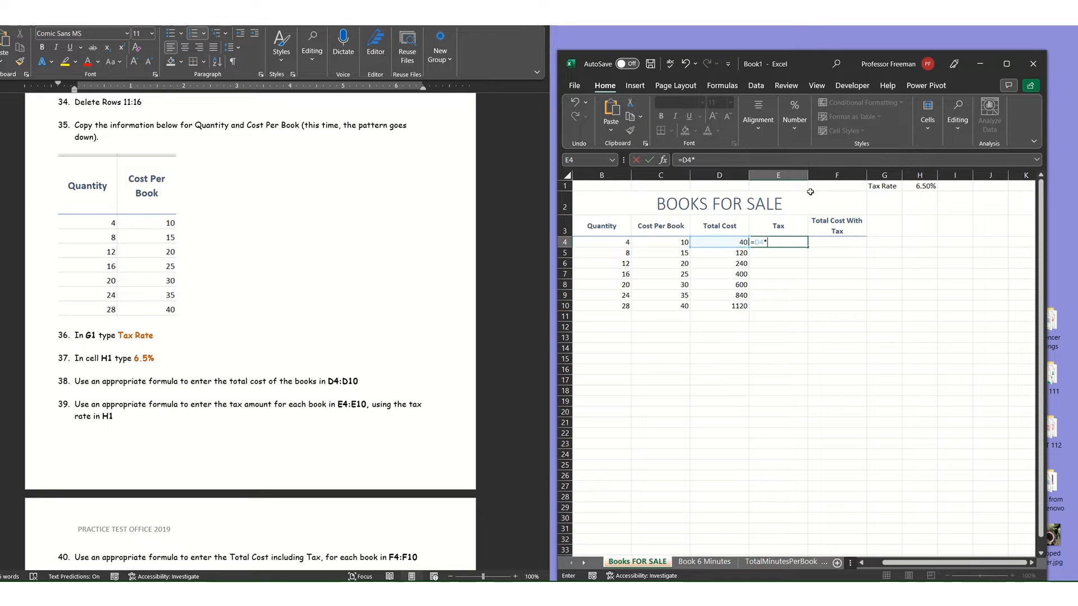
type("*")
left_click(919, 187)
key("Return")
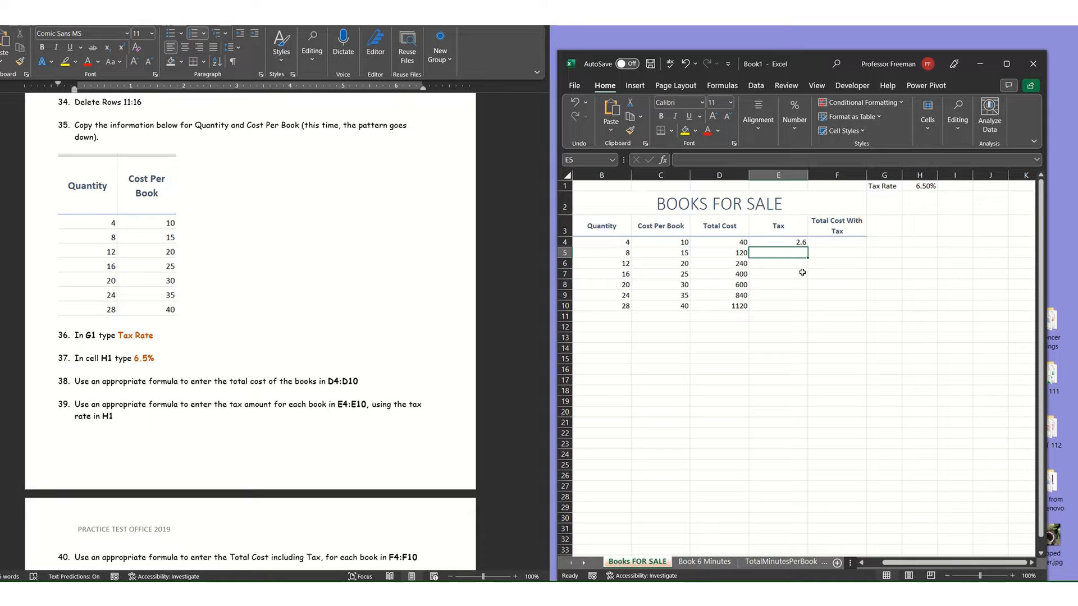
left_click(795, 242)
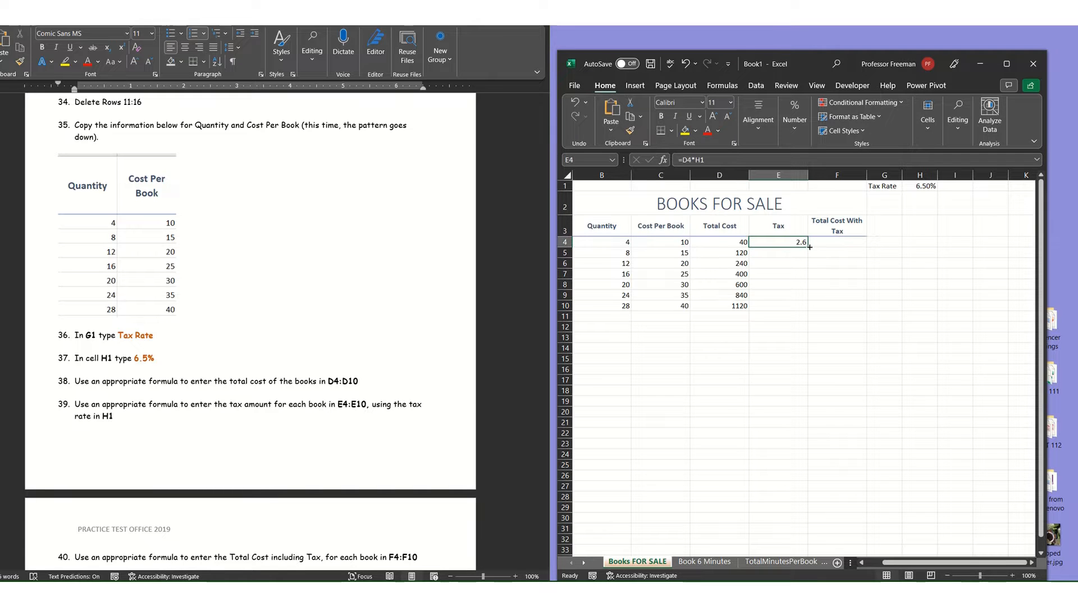
left_click_drag(809, 247, 813, 310)
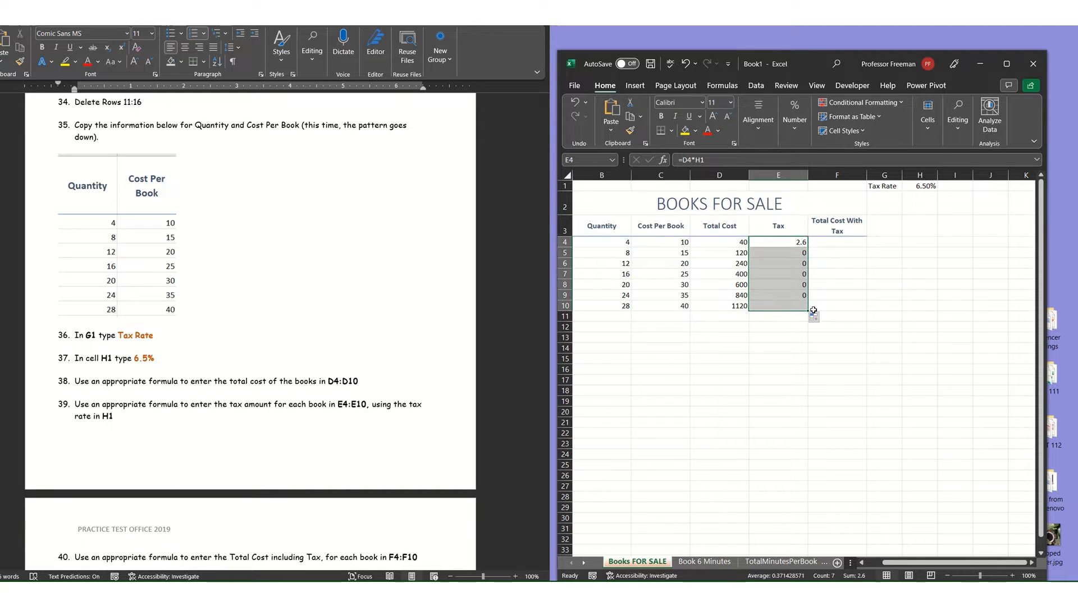
Examine the copied tax formulas in E6, E5 and E9 to check which tax rate cell each one references.
left_click(769, 263)
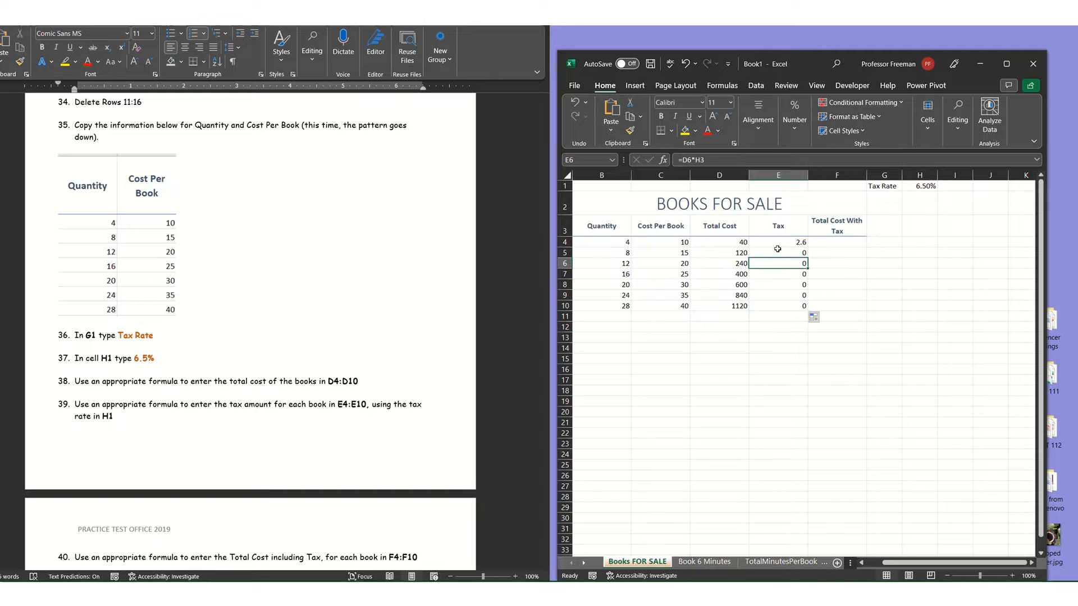
double_click(778, 252)
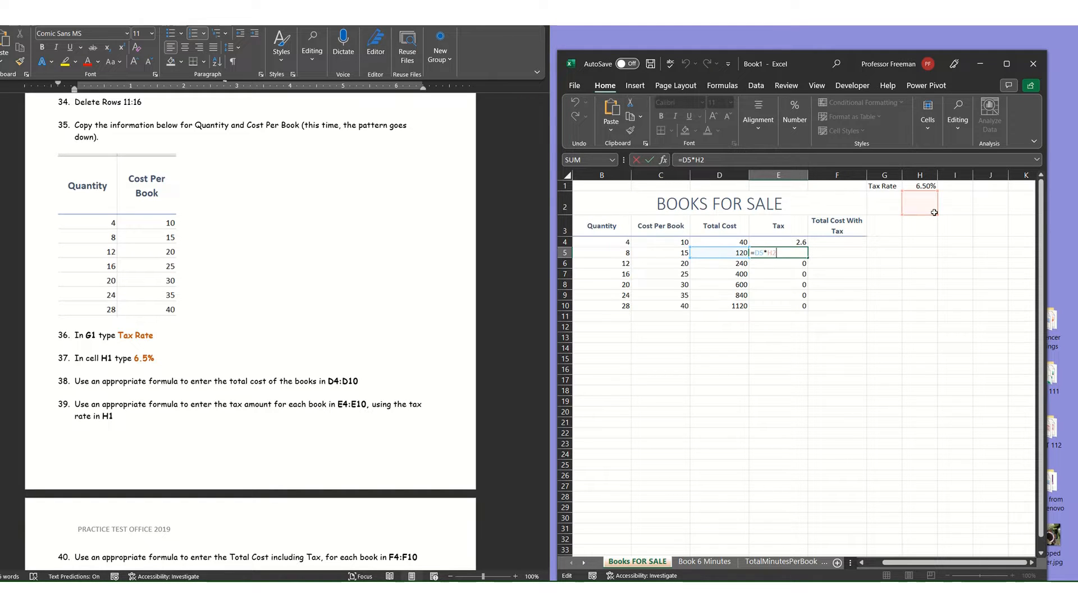
key("ctrl+Return")
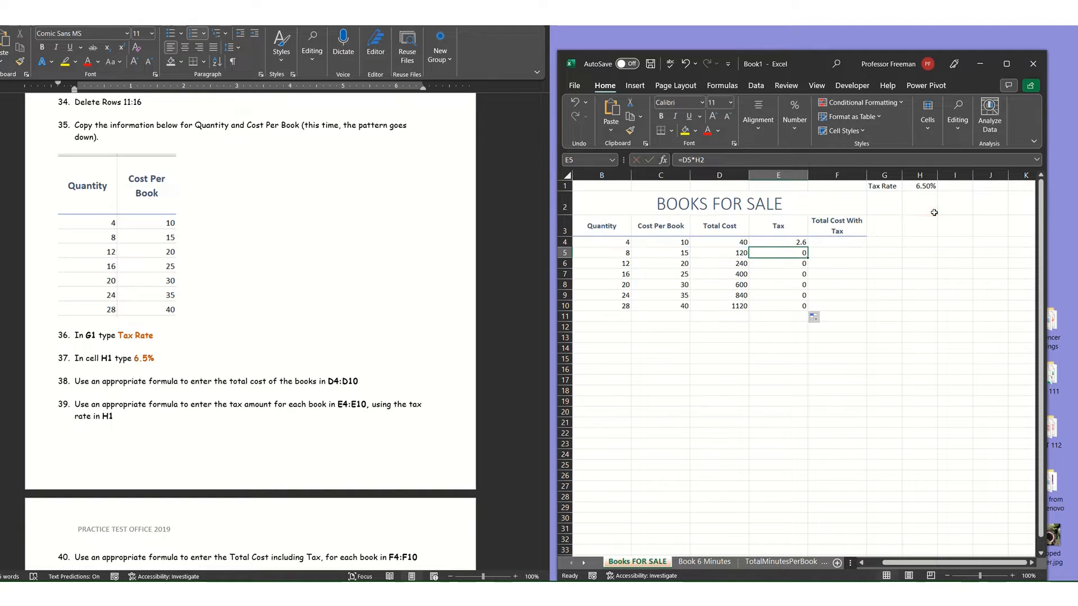
double_click(795, 297)
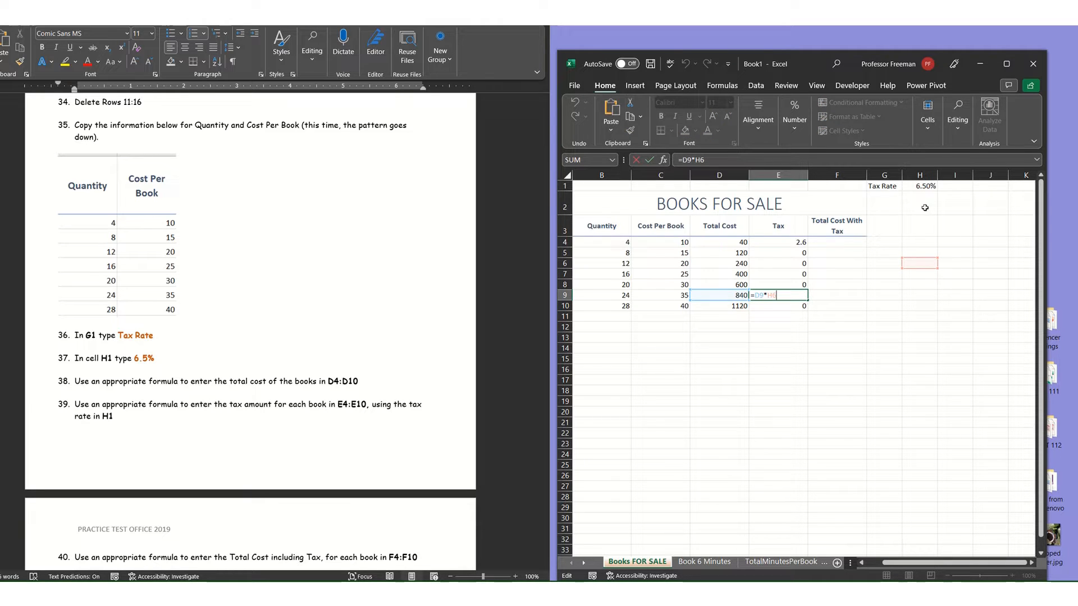
Rewrite the tax formula in E4 as =D4*$H$1 with an absolute tax rate reference and fill it down through E10.
left_click(777, 244)
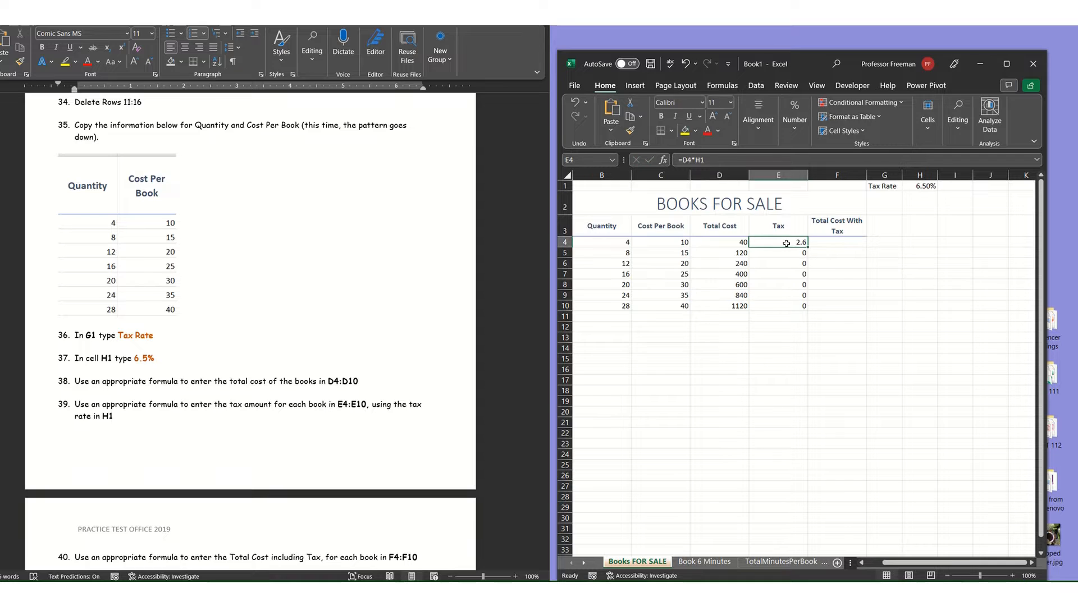
double_click(787, 243)
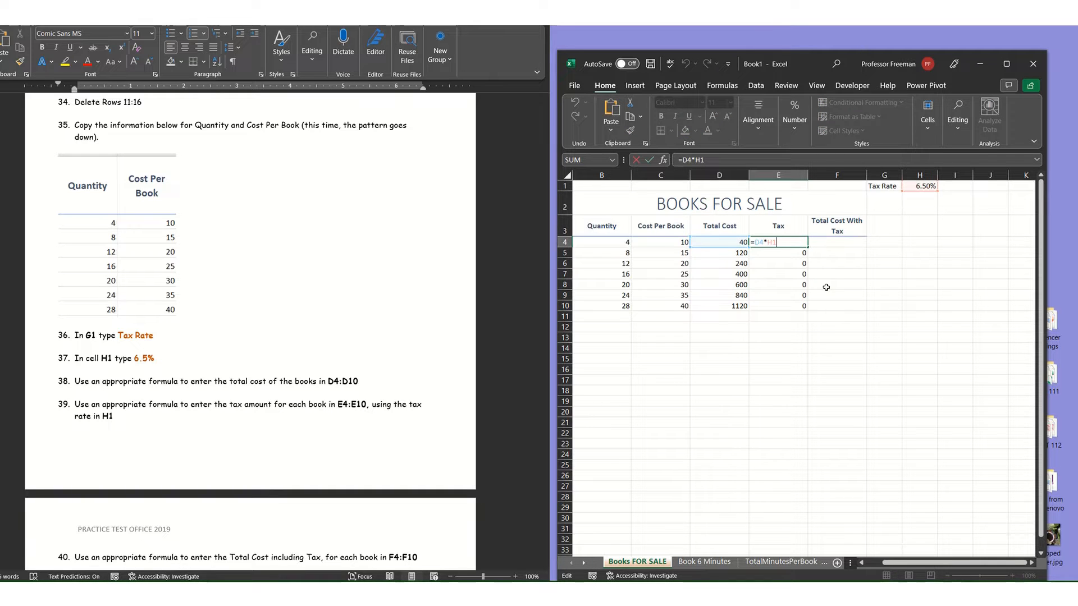
key("BackSpace")
key("BackSpace")
key("BackSpace")
key("BackSpace")
key("BackSpace")
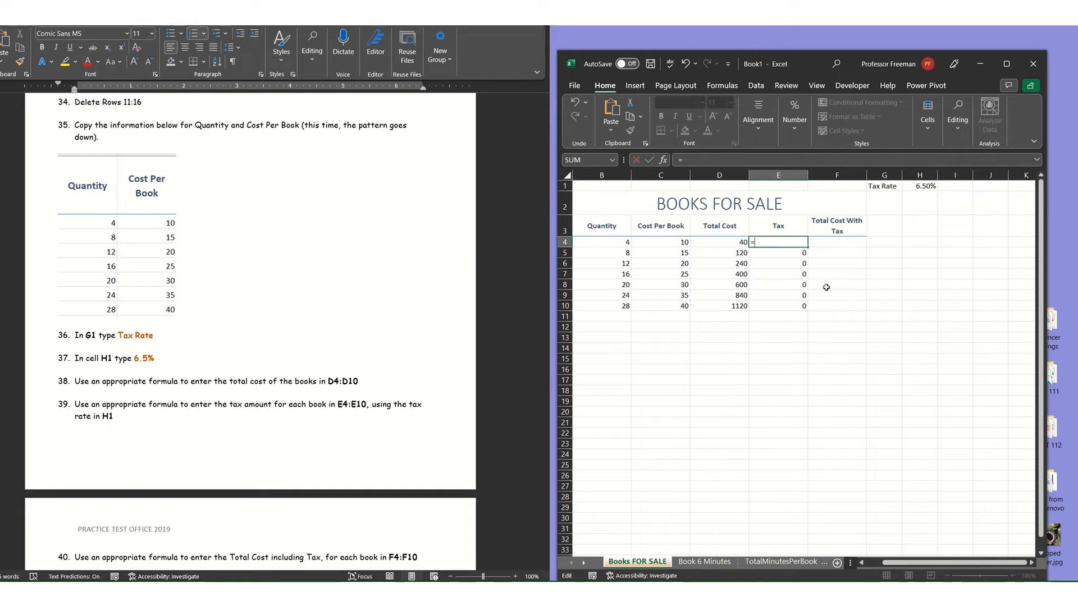
left_click(718, 241)
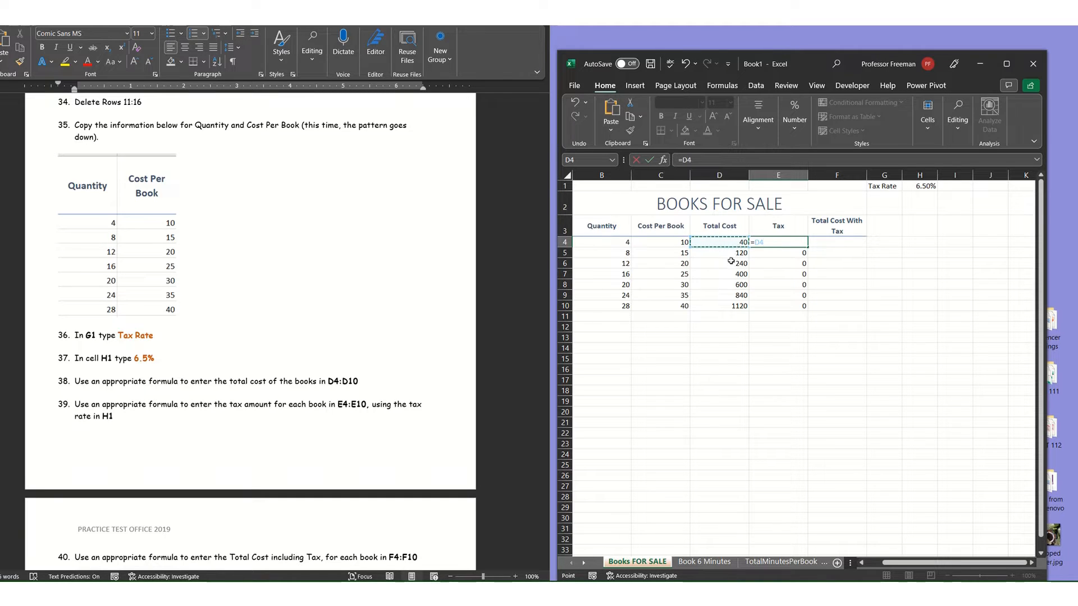
type("*")
left_click(920, 186)
key("F4")
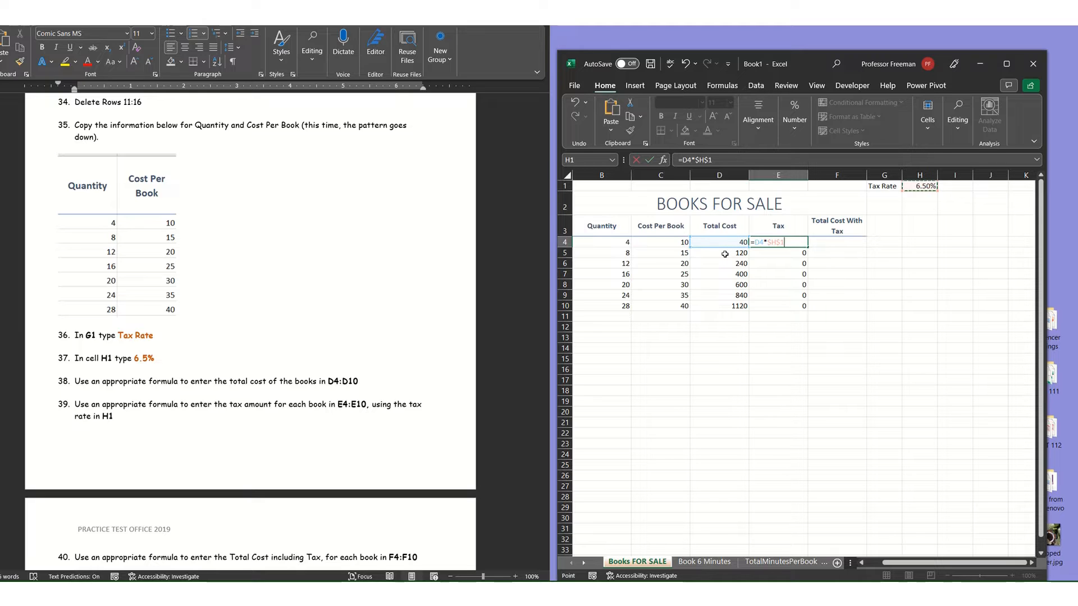
key("Return")
left_click(782, 243)
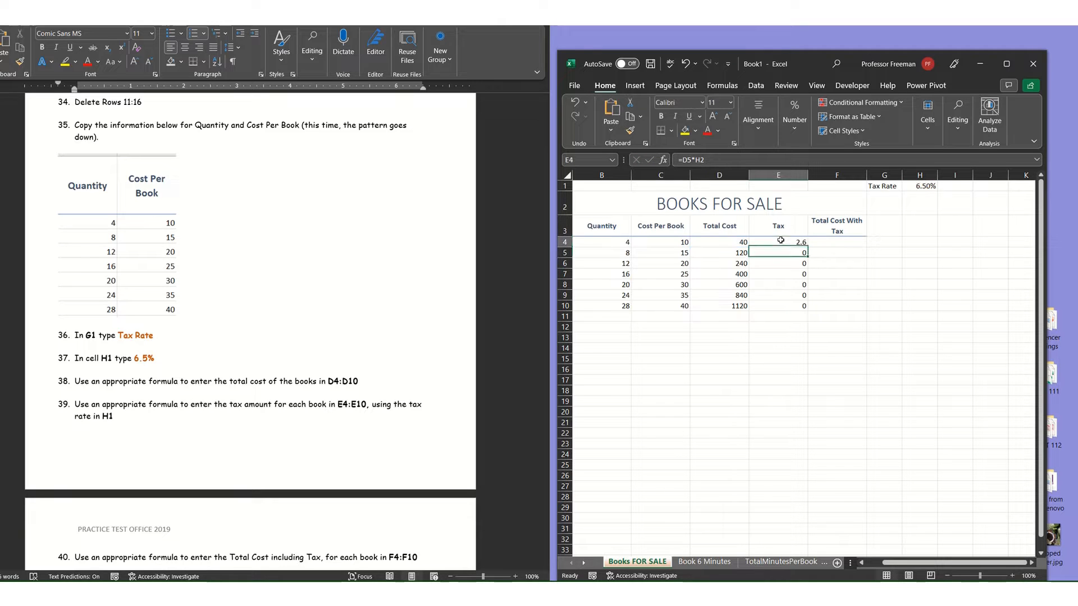
left_click_drag(807, 248, 806, 308)
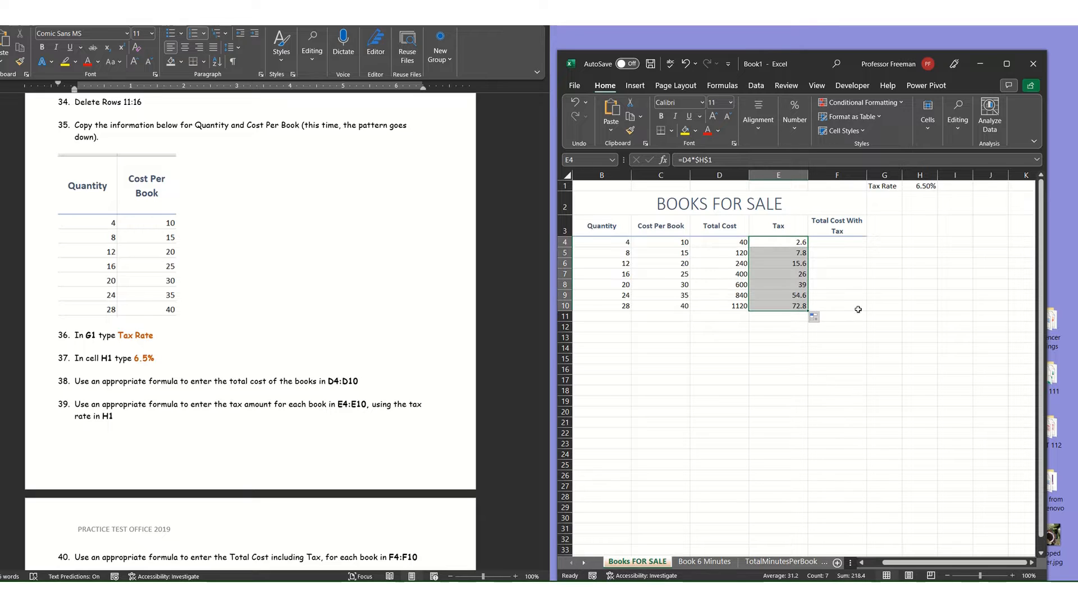
Inspect the copied tax formula in E8 to check its total cost and tax rate references.
left_click(860, 283)
left_click(783, 281)
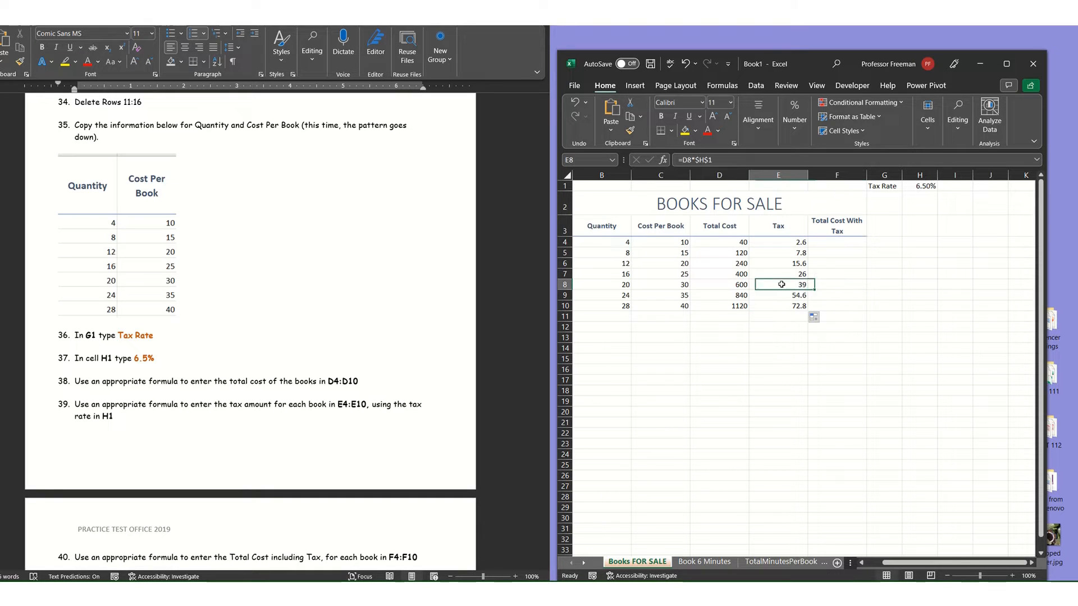
type("=")
left_click(730, 285)
type("*")
left_click(921, 187)
key("F4")
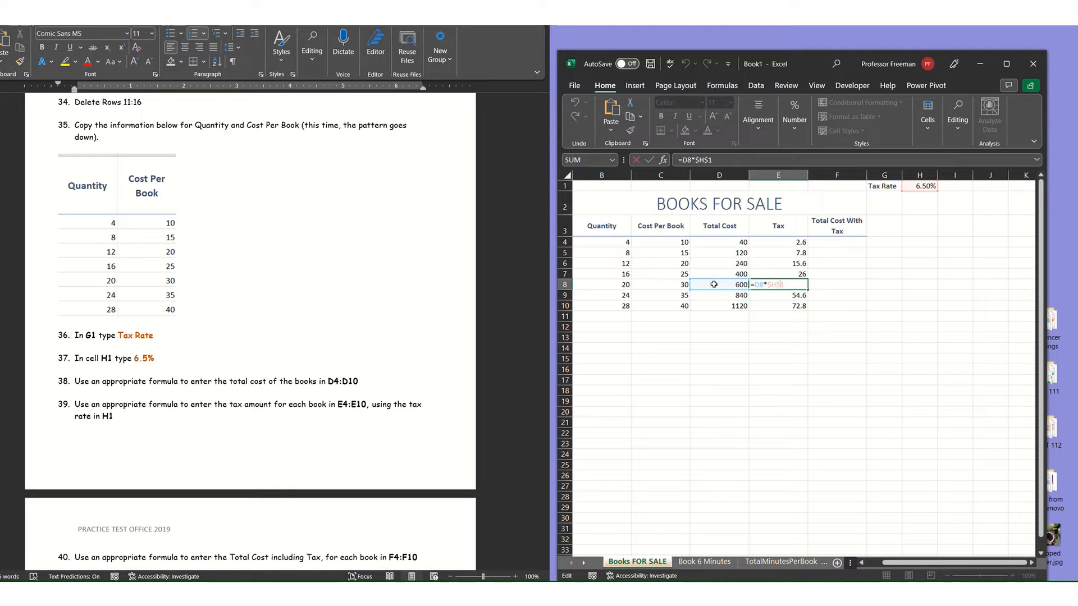
key("ctrl+Return")
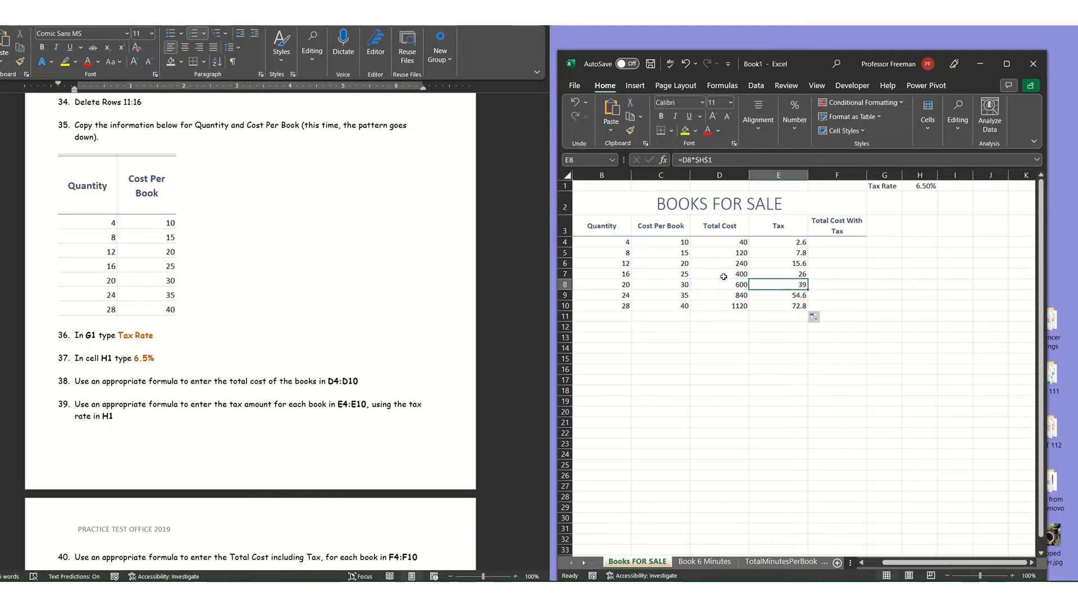
scroll(131, 451, "down", 1)
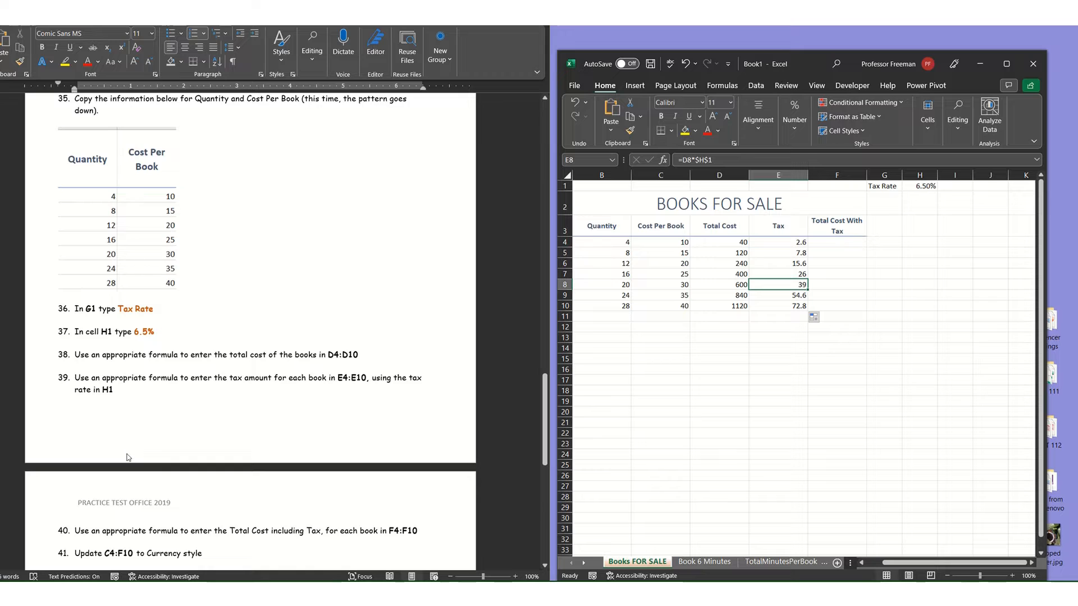
Enter the formula =D4+E4 in F4 to add the tax to the total cost.
scroll(128, 458, "down", 3)
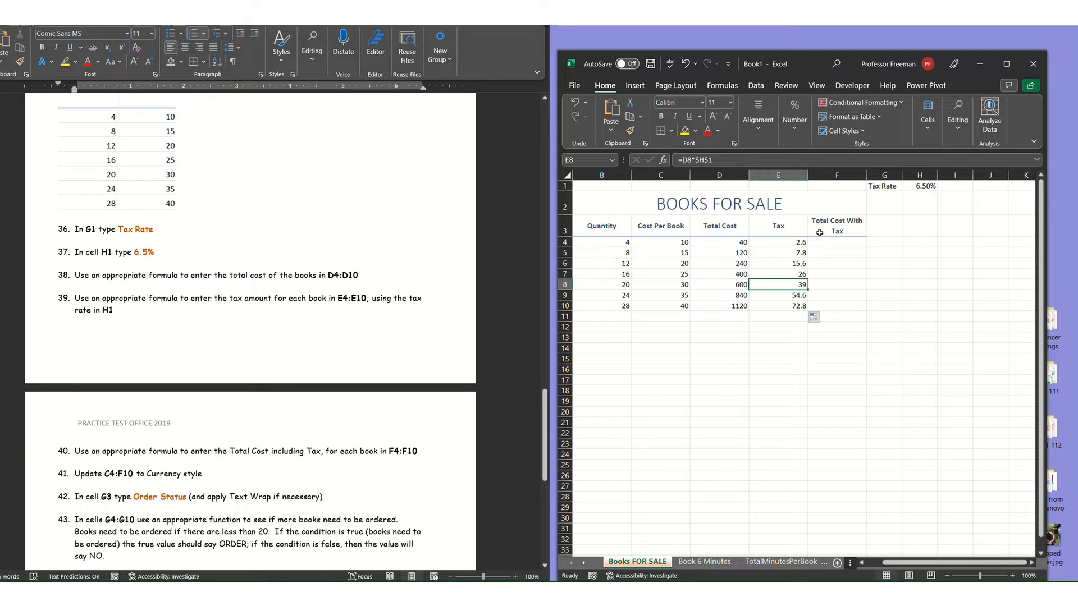
left_click(836, 245)
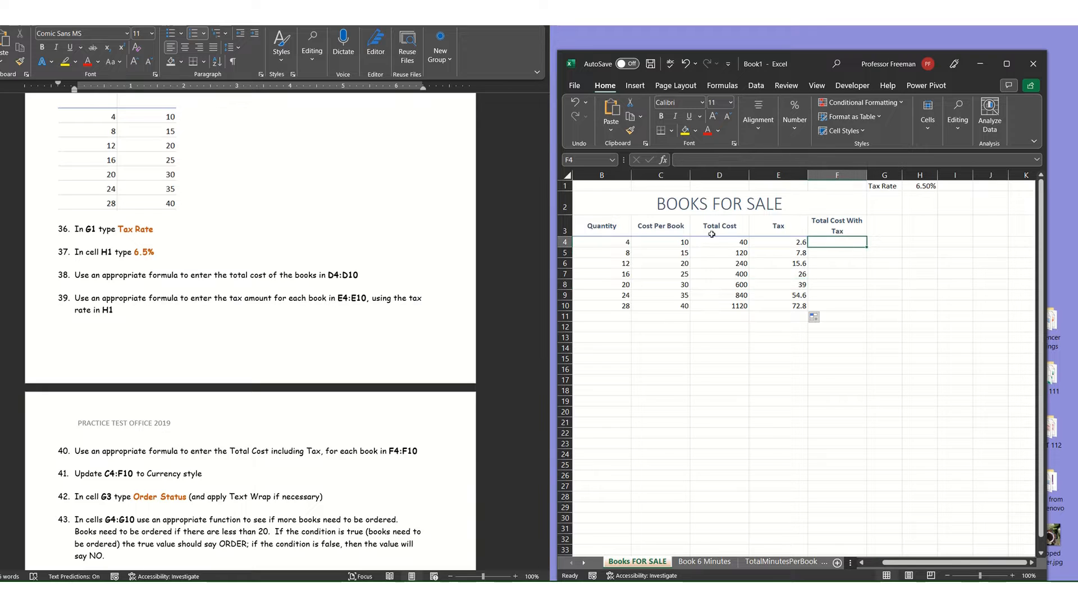
left_click(726, 253)
left_click(718, 240)
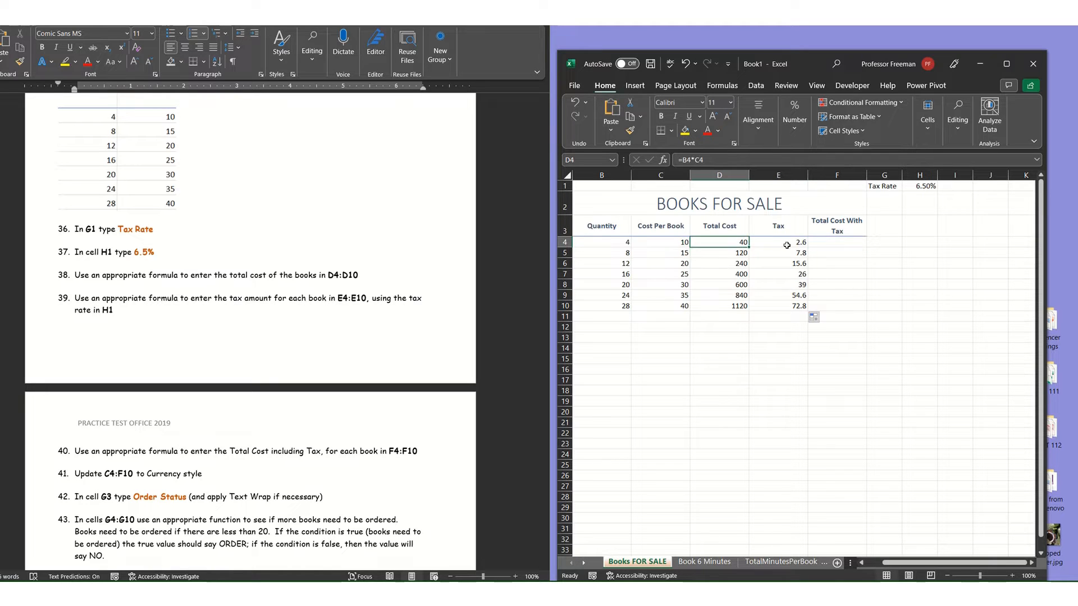
left_click(786, 244)
left_click(828, 242)
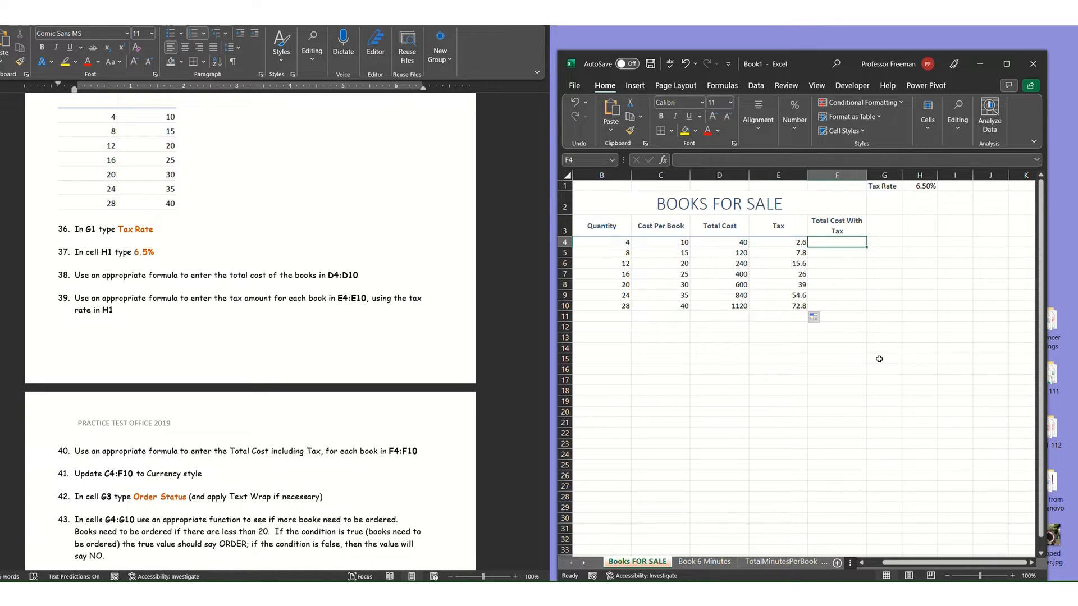
type("=")
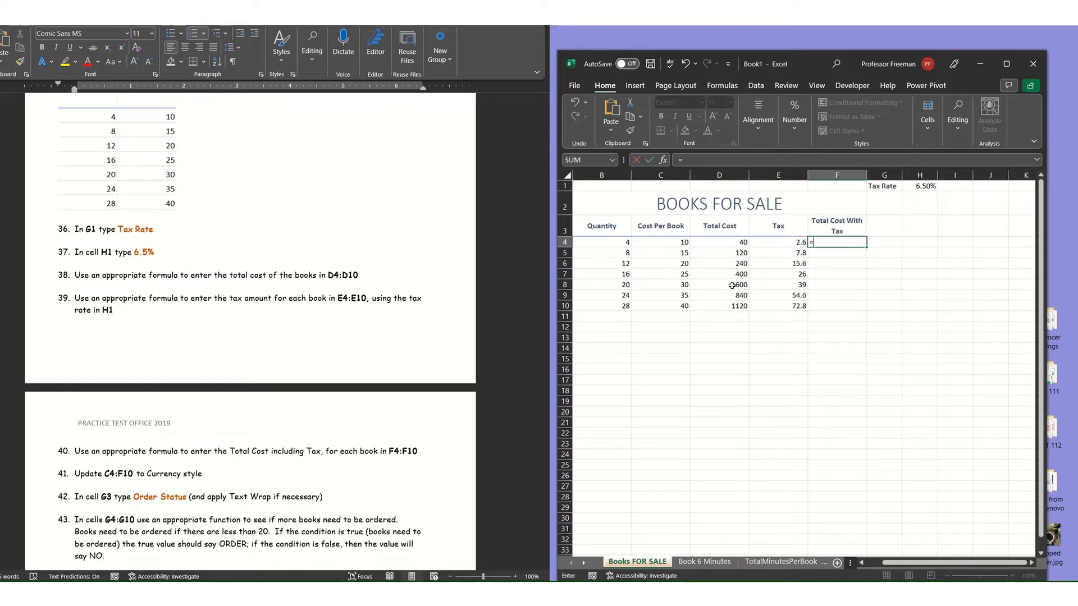
left_click(727, 241)
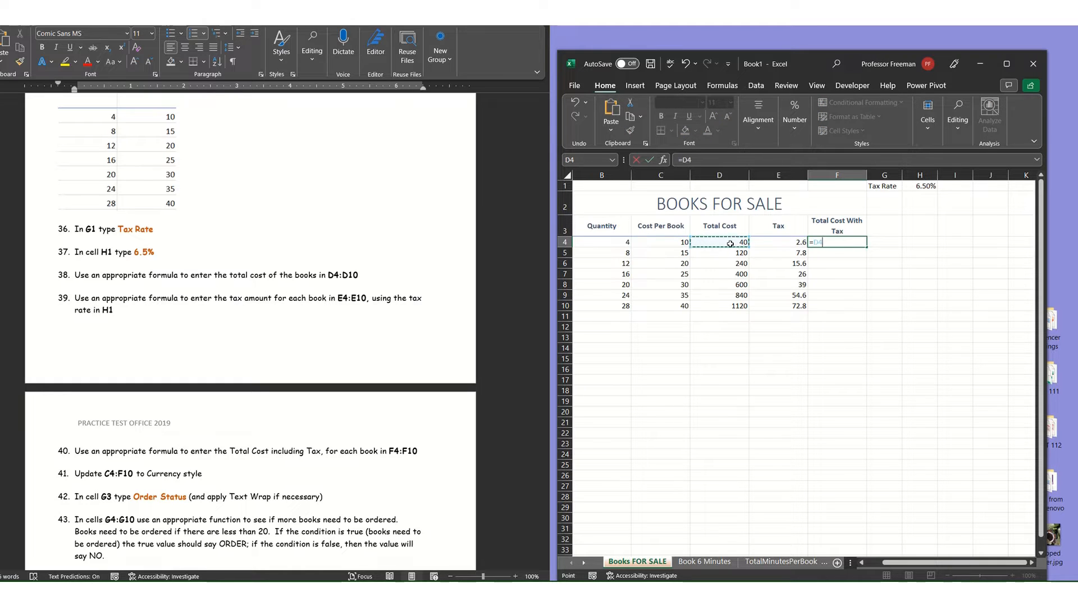
type("+")
left_click(770, 243)
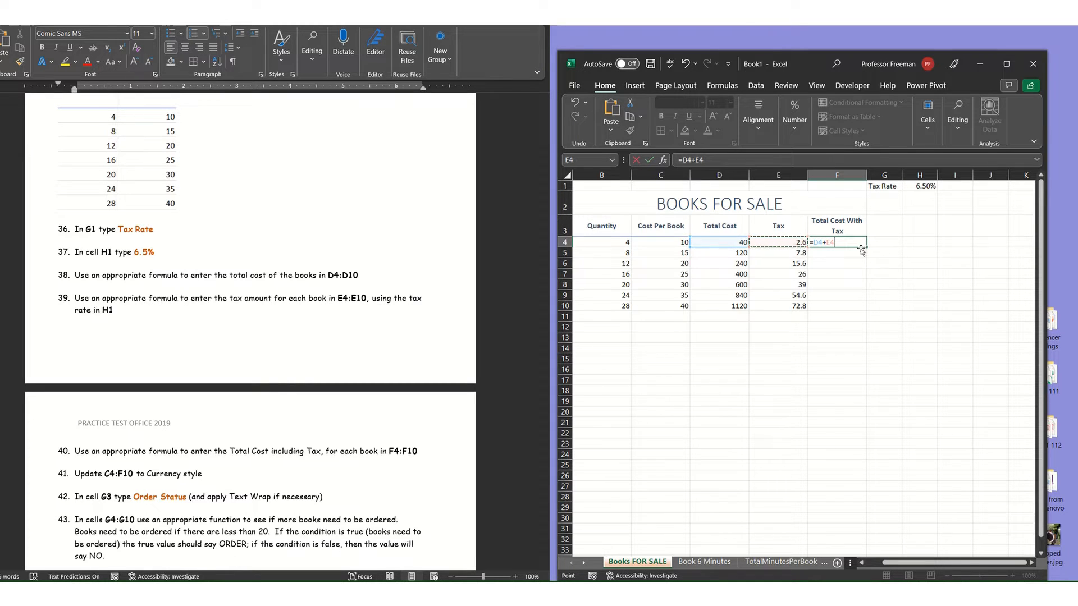
key("Return")
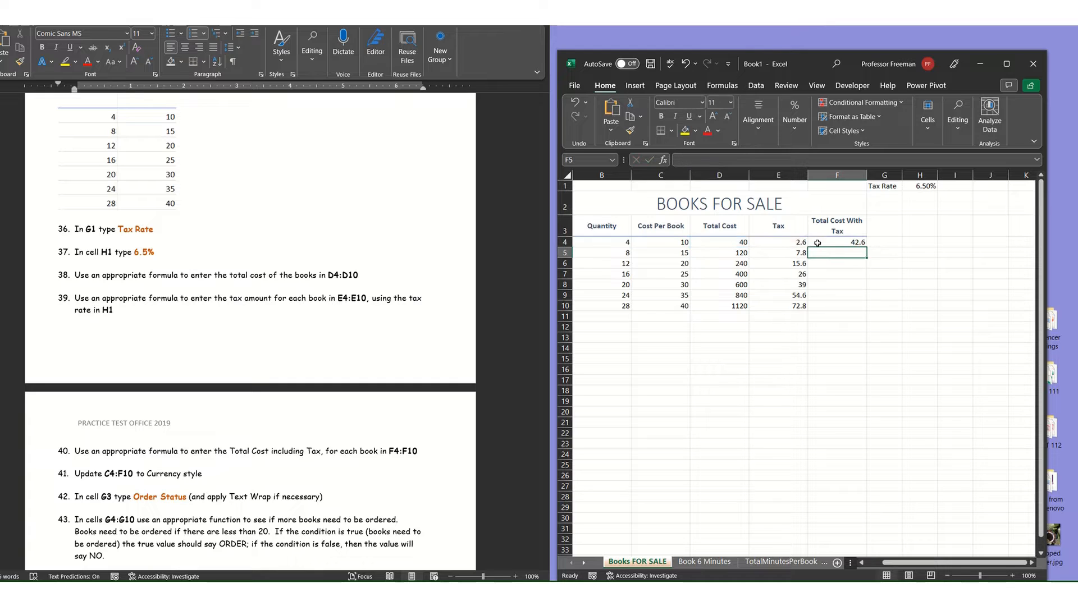
Fill the total cost with tax formula from F4 down through F10.
left_click_drag(733, 251, 796, 261)
left_click(722, 263)
left_click(853, 242)
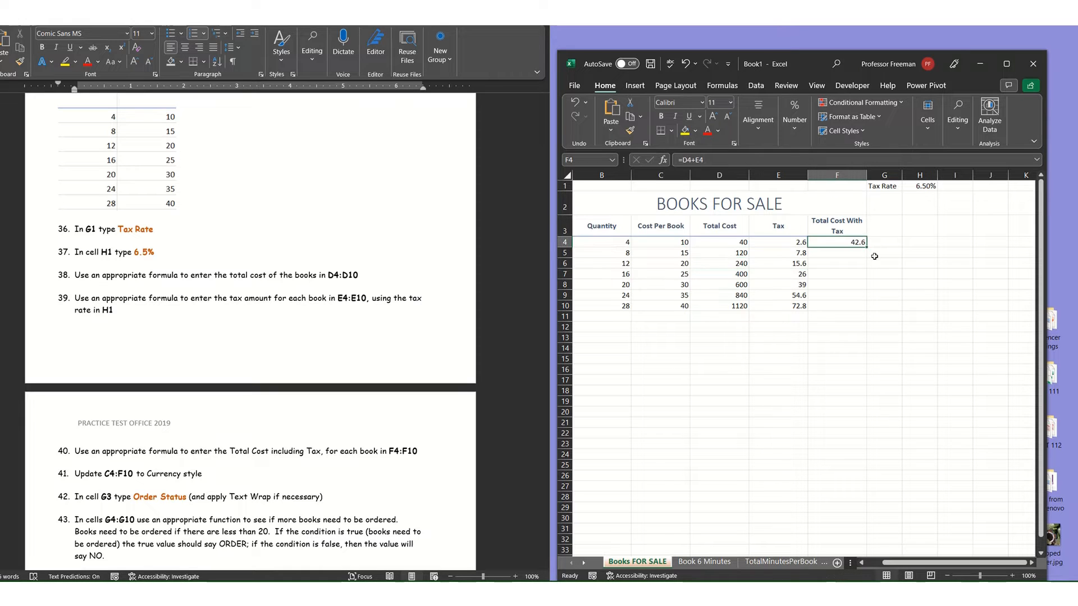
left_click_drag(865, 248, 864, 315)
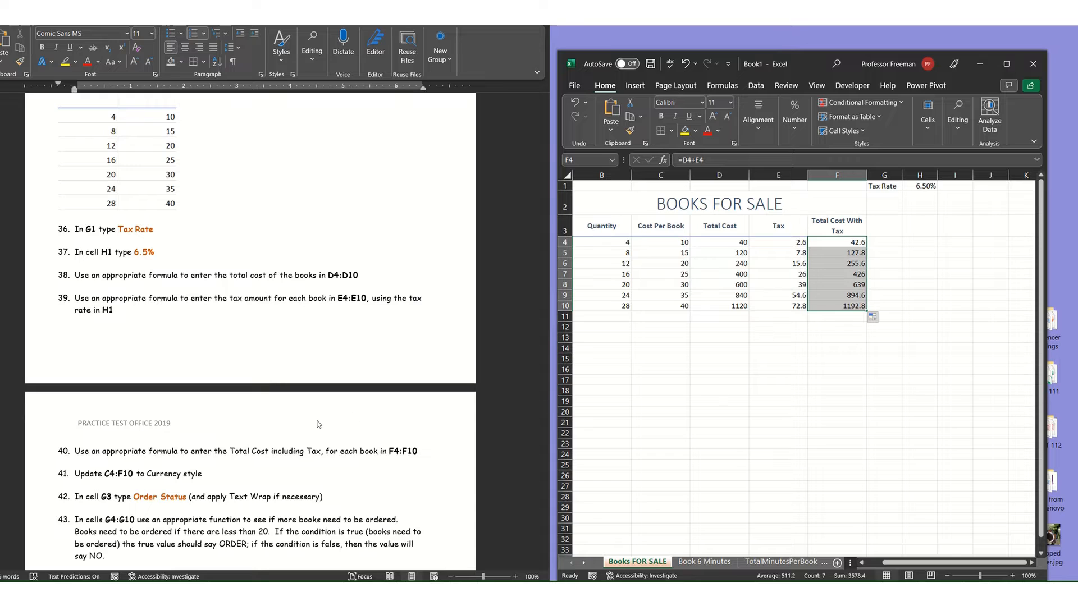
Enter the header Order Status in G3 and wrap its text.
scroll(277, 447, "down", 2)
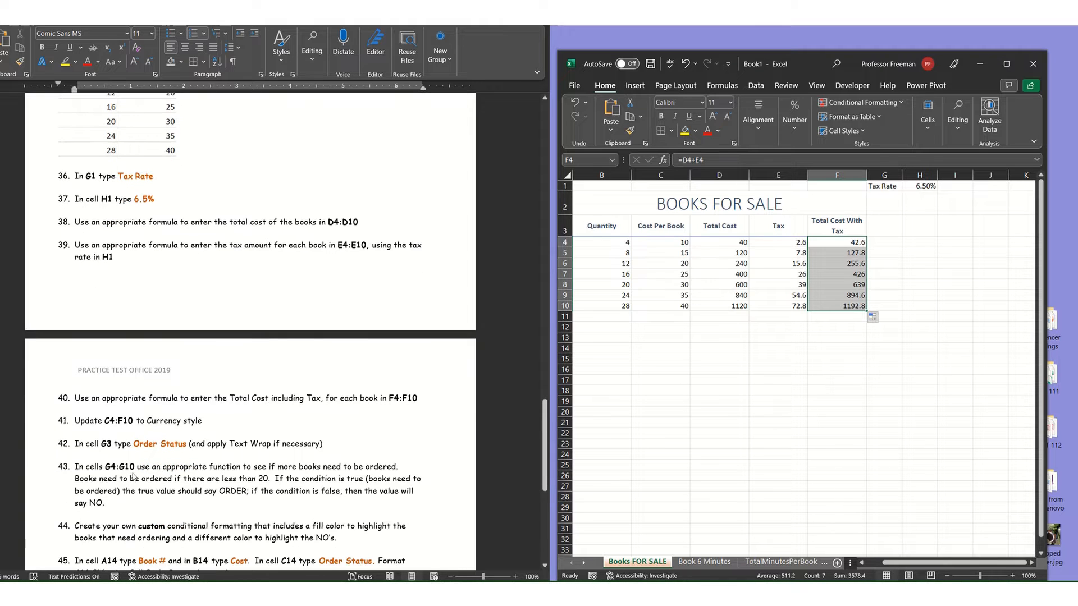
left_click(876, 221)
type("Order Status")
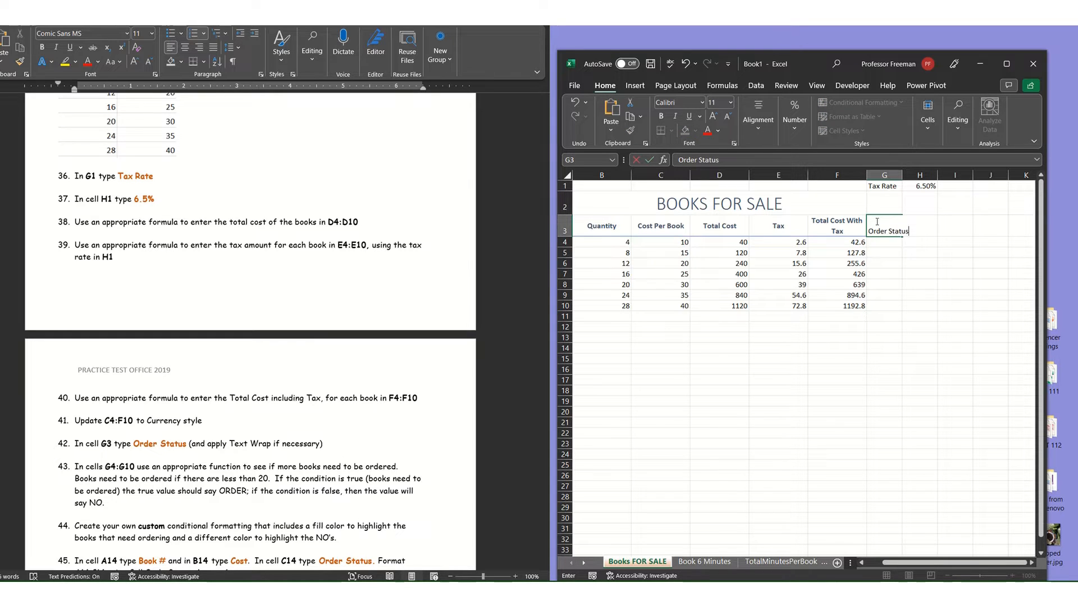
key("Return")
left_click(876, 221)
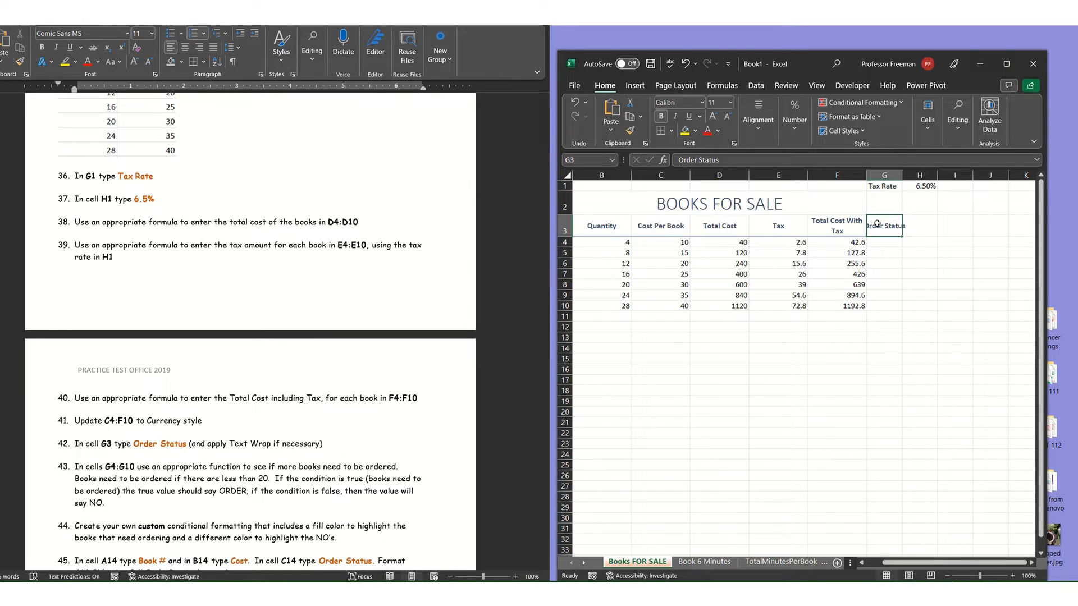
left_click(757, 123)
left_click(843, 160)
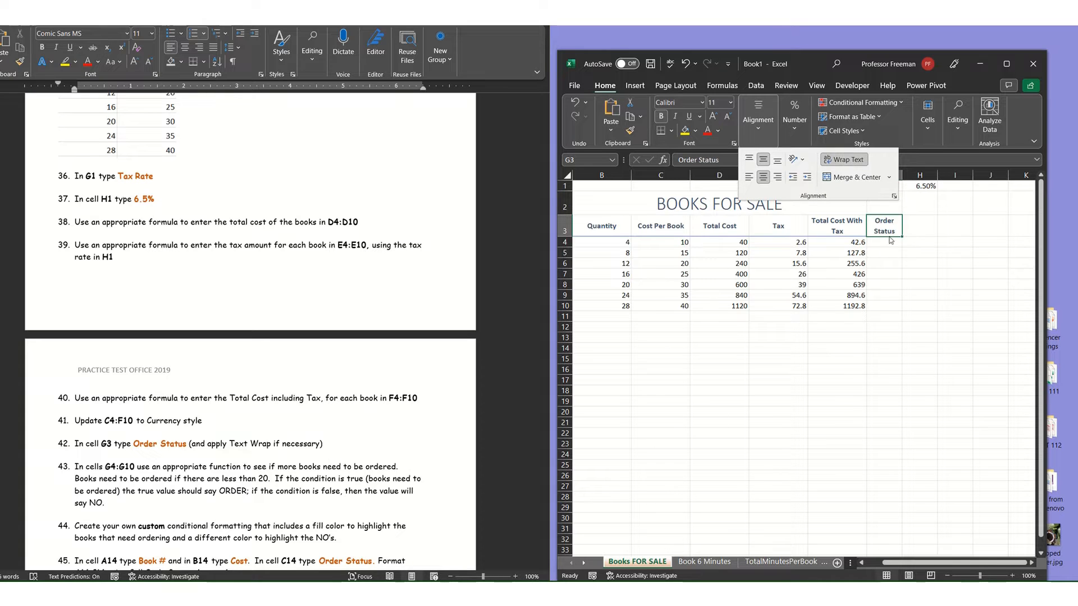
left_click(905, 258)
left_click(953, 231)
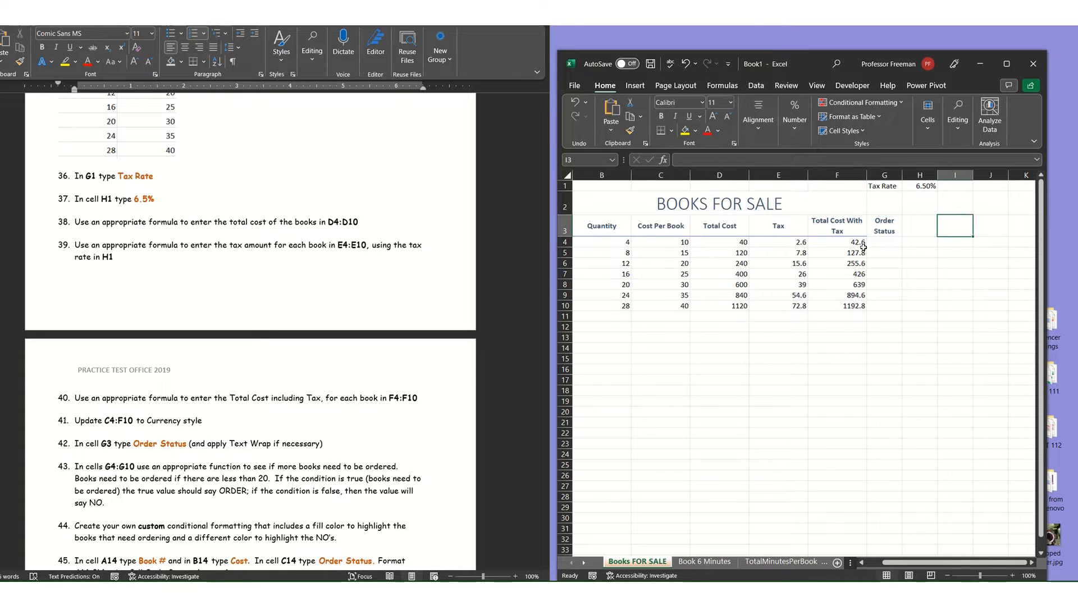
Apply the Heading 3 cell style to the Order Status header in G3.
left_click(884, 227)
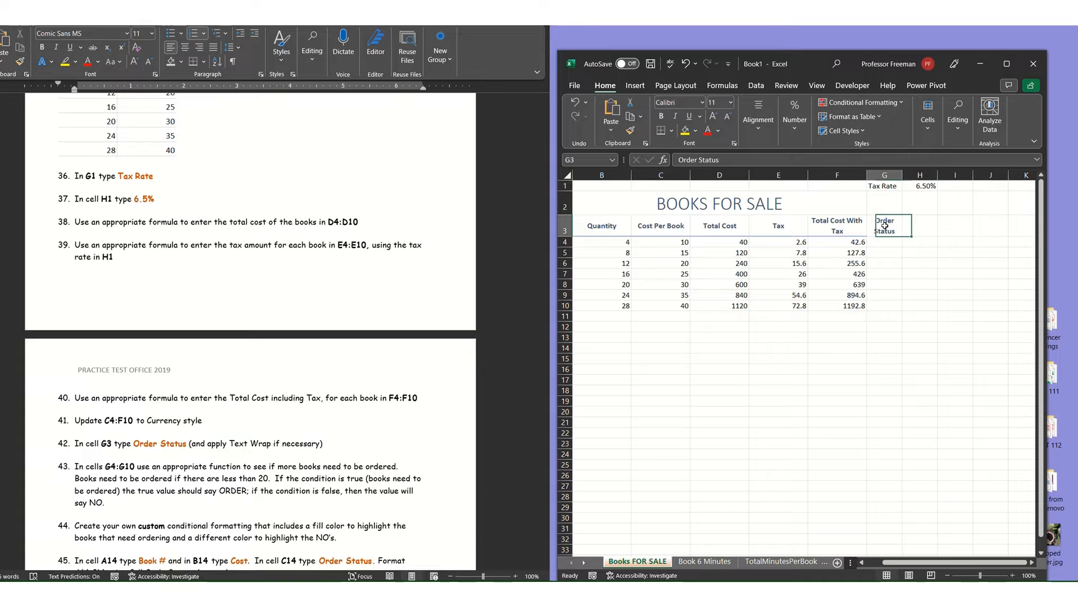
left_click(863, 133)
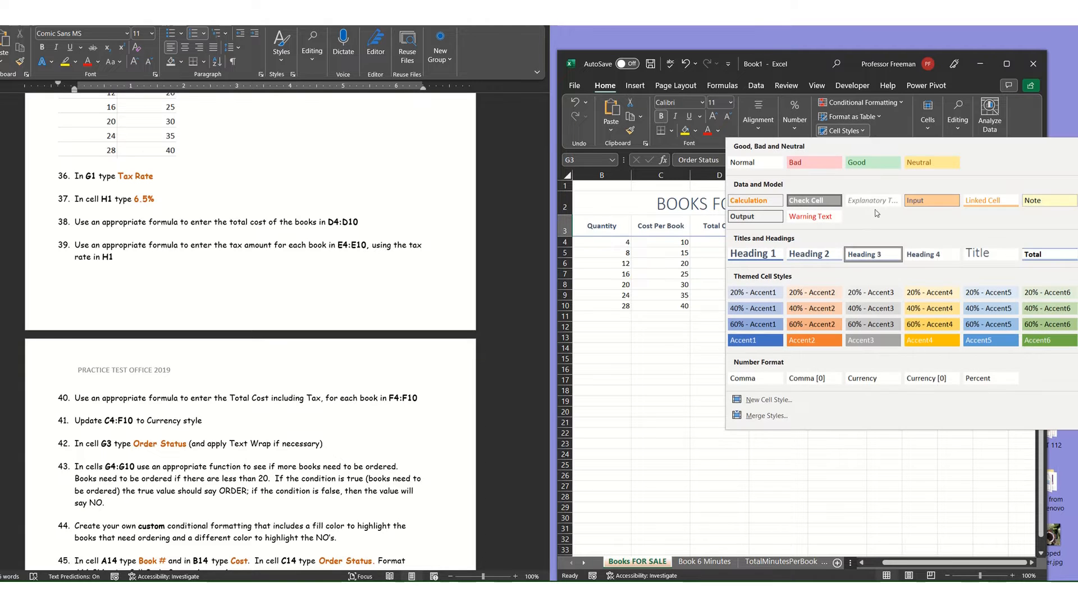
left_click(874, 252)
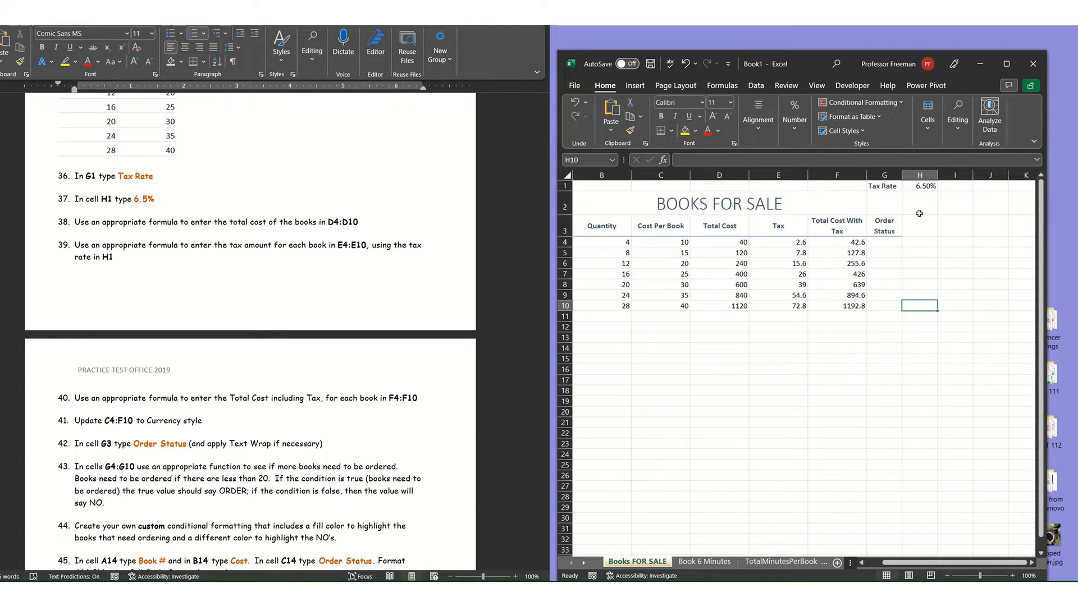
Begin an IF formula in G4 with the logical test B4>=20.
left_click(893, 242)
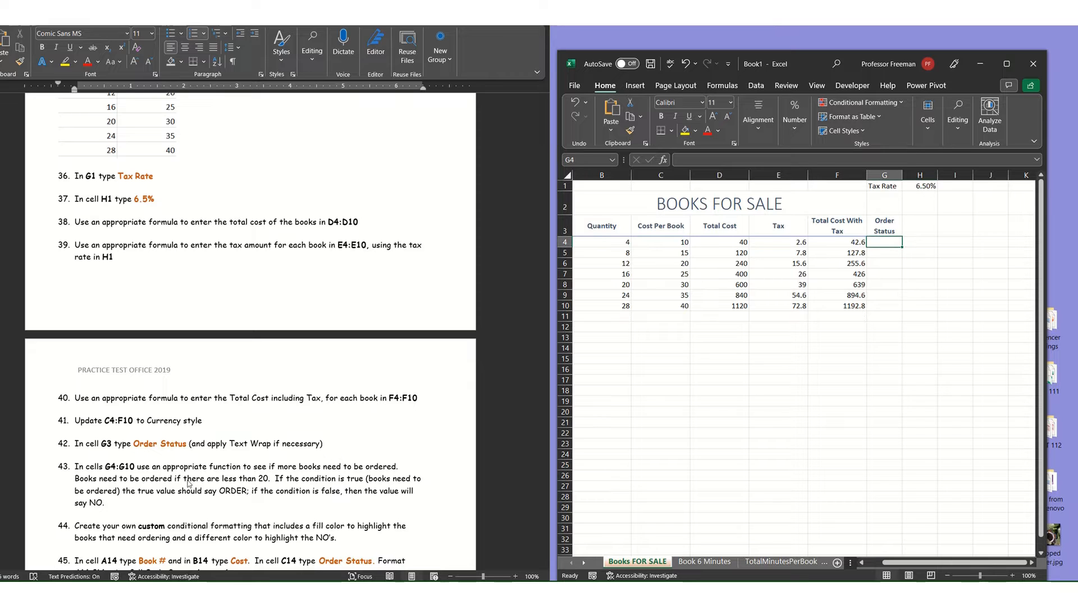
scroll(148, 441, "down", 1)
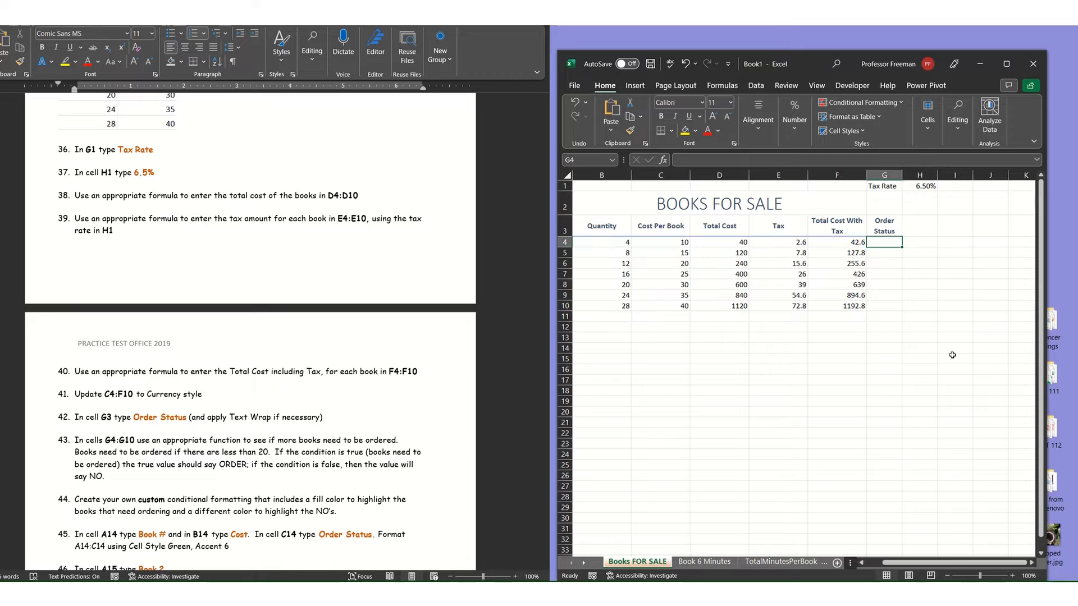
type("=if")
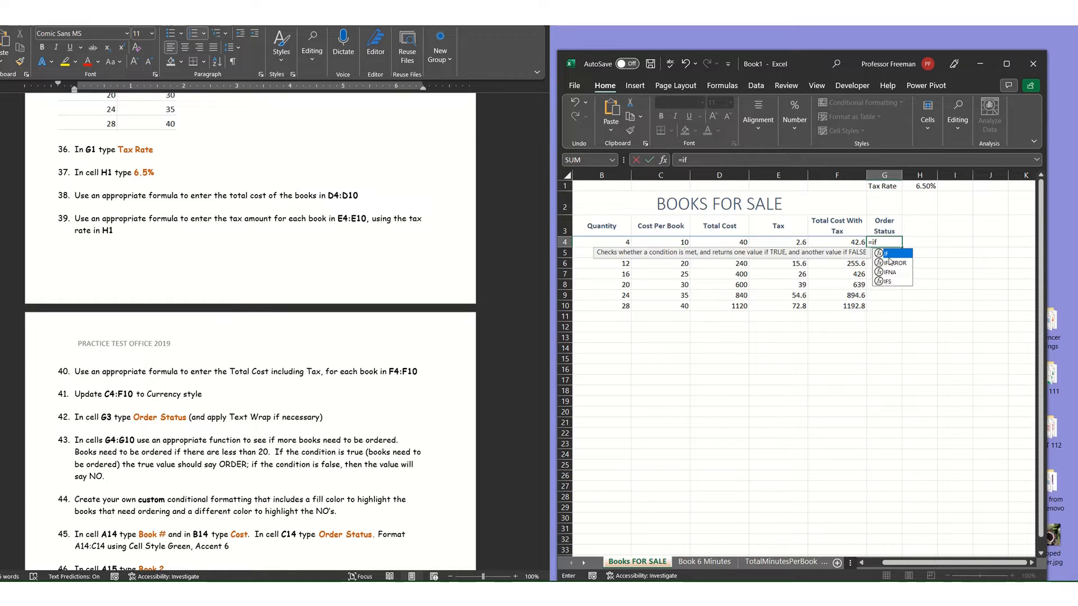
double_click(887, 254)
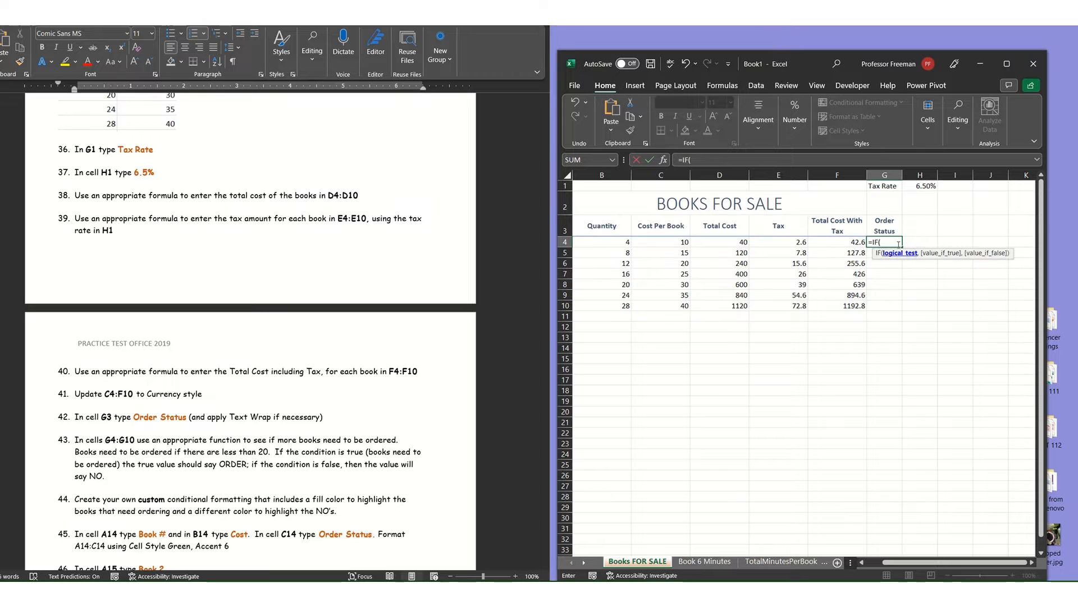
left_click(601, 241)
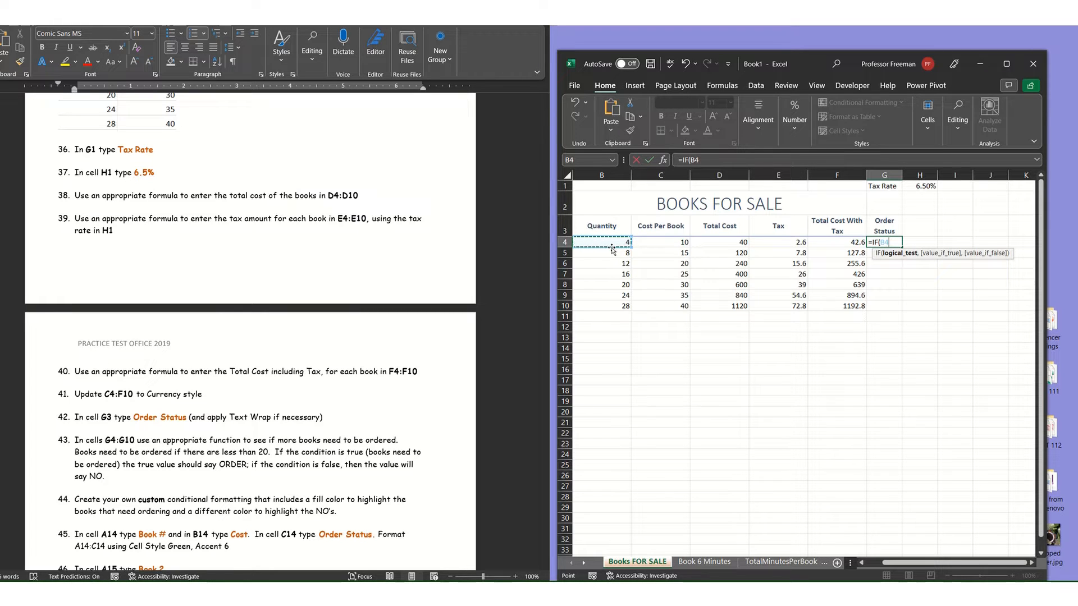
type(">=20,")
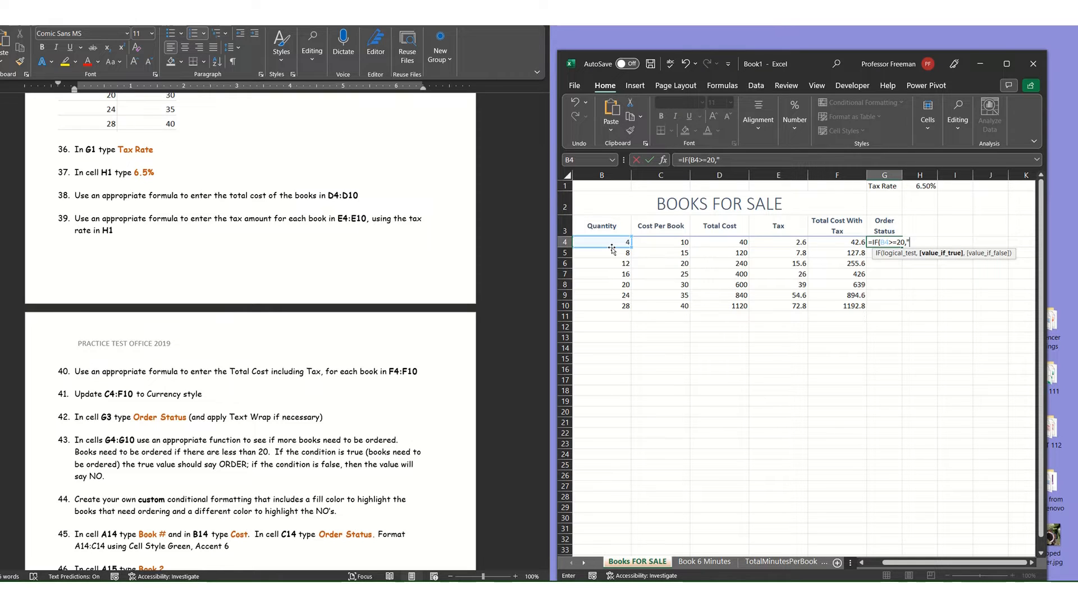
Complete the G4 formula with "NO" as the true value and "ORDER" as the false value, and fill it down through G10.
type("\"NO\",")
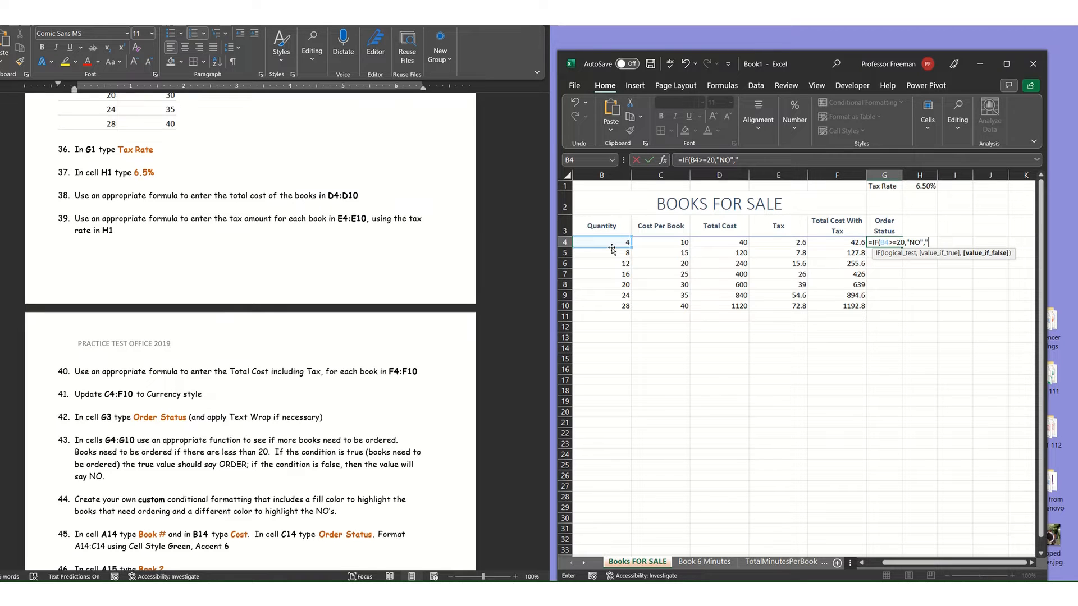
type("\"ORDER\")")
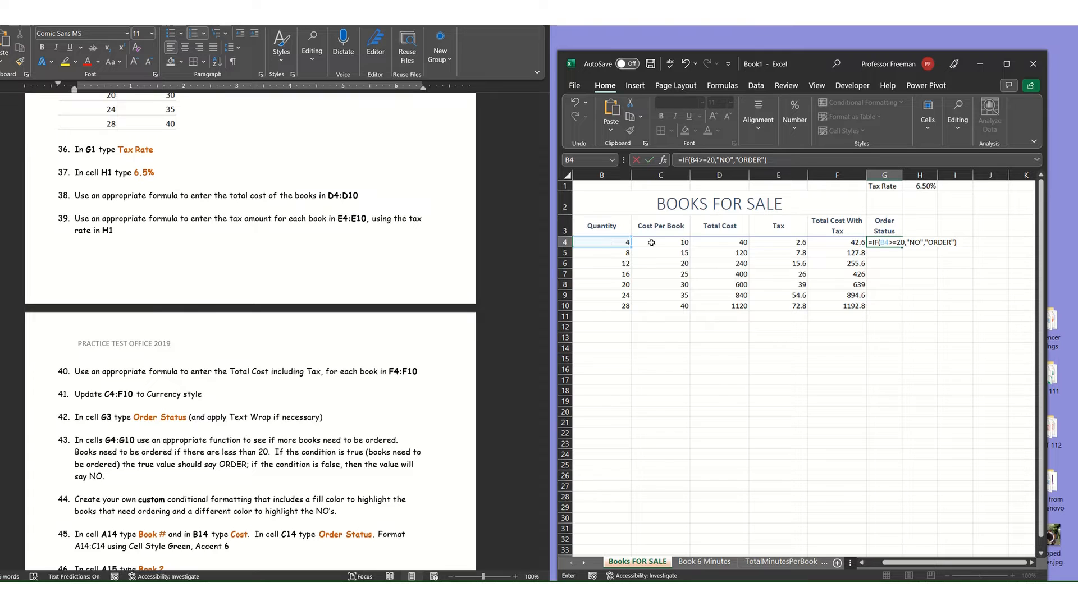
key("Return")
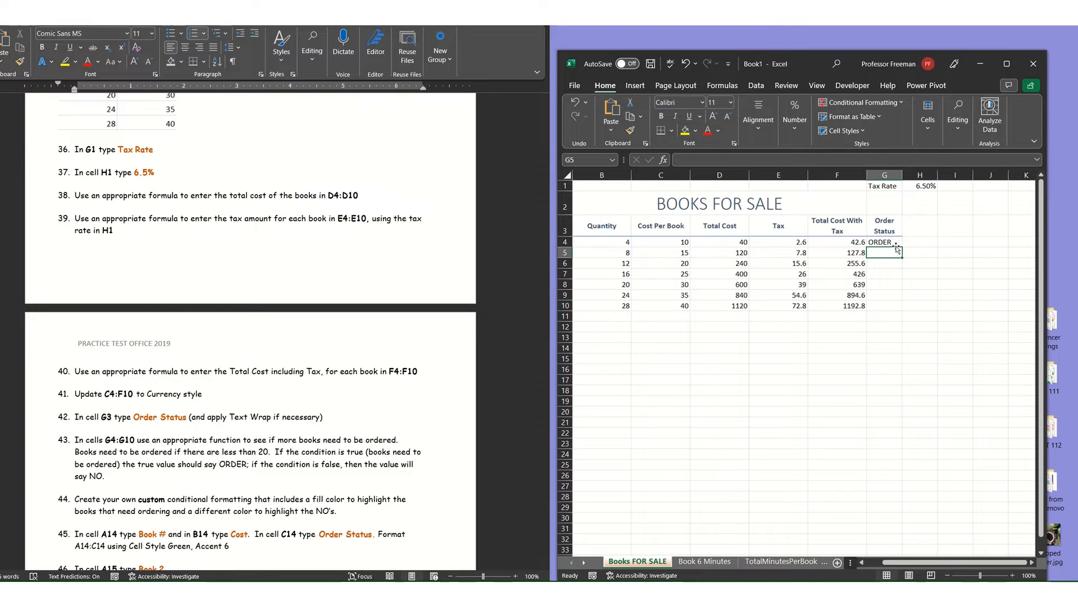
left_click(879, 241)
left_click_drag(902, 248, 913, 308)
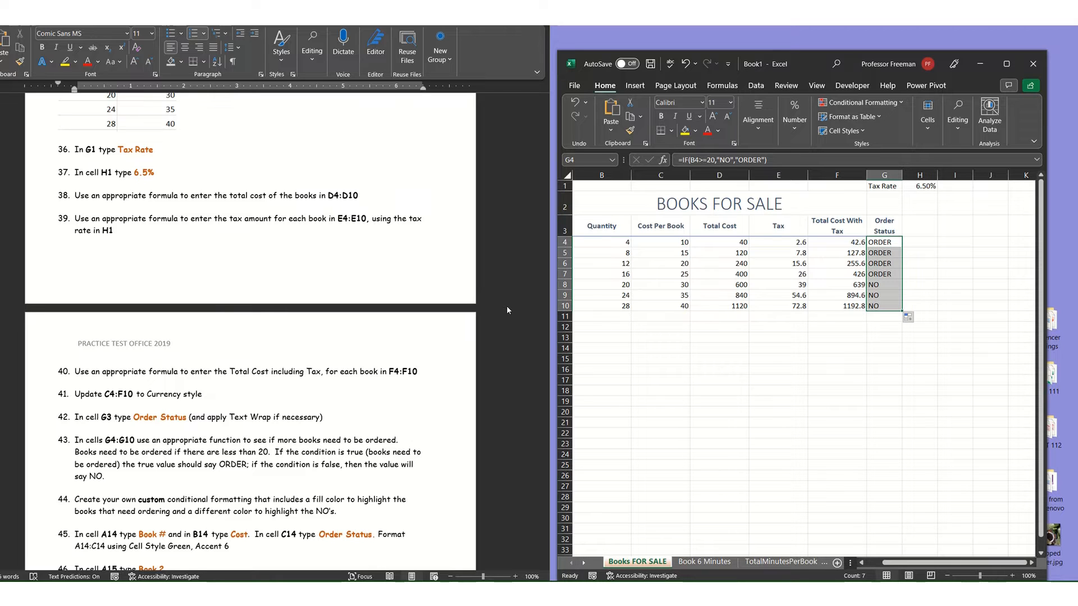
Check the order status formulas in G4:G10 against the quantities in column B, especially around the threshold of 20.
left_click(604, 286)
left_click(887, 285)
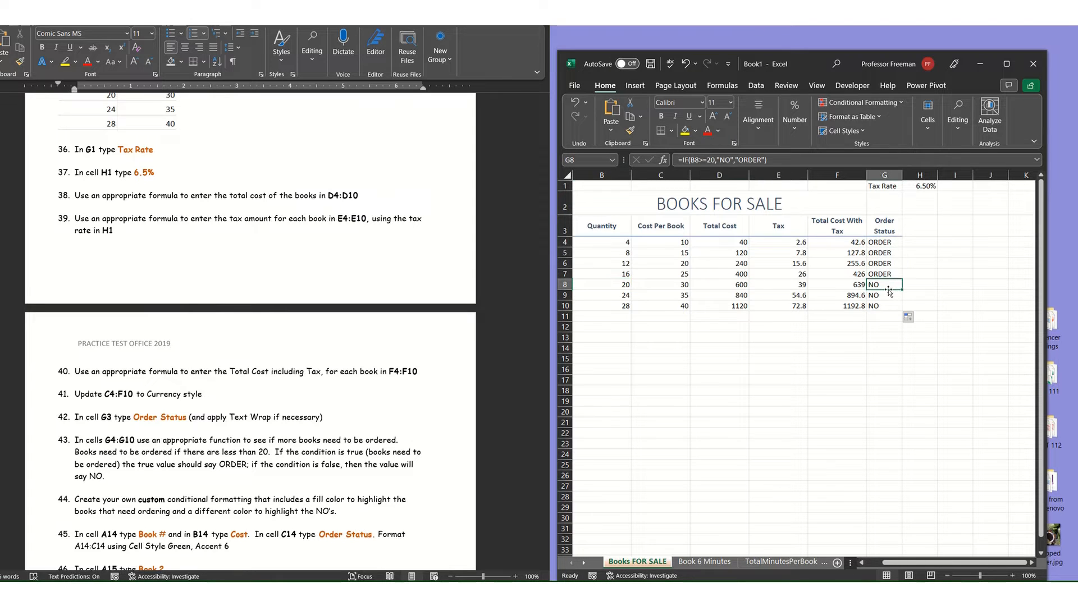
left_click(883, 242)
left_click(892, 257)
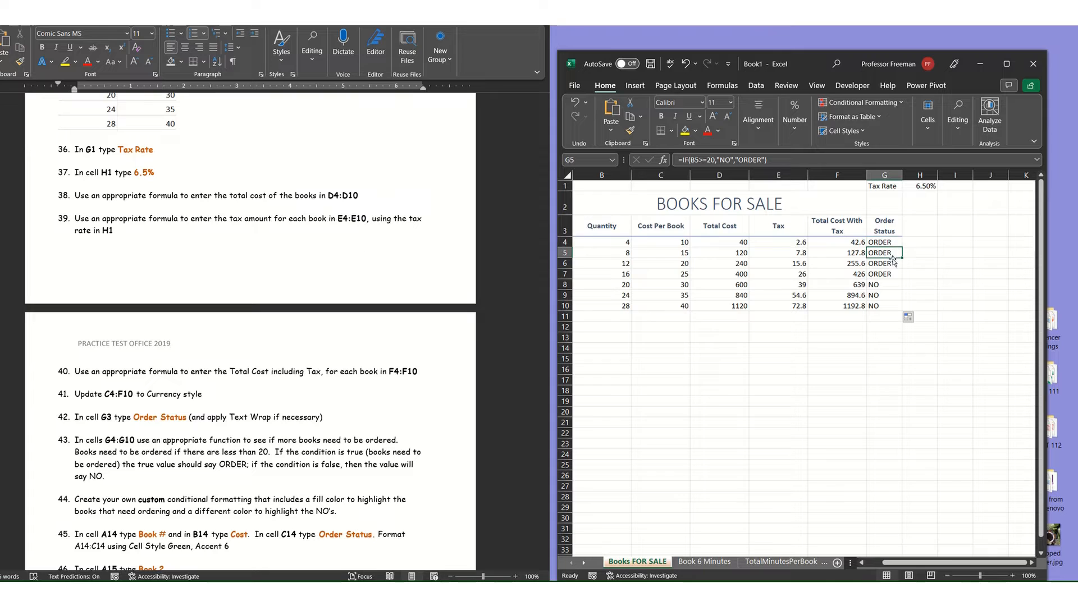
left_click(893, 264)
left_click(895, 275)
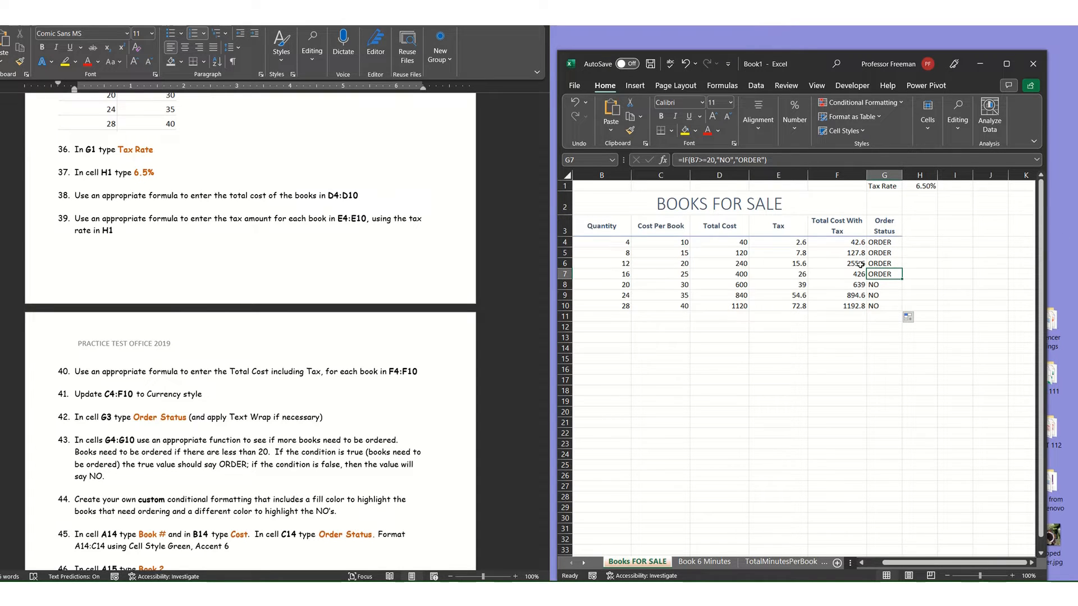
left_click(882, 295)
left_click(888, 305)
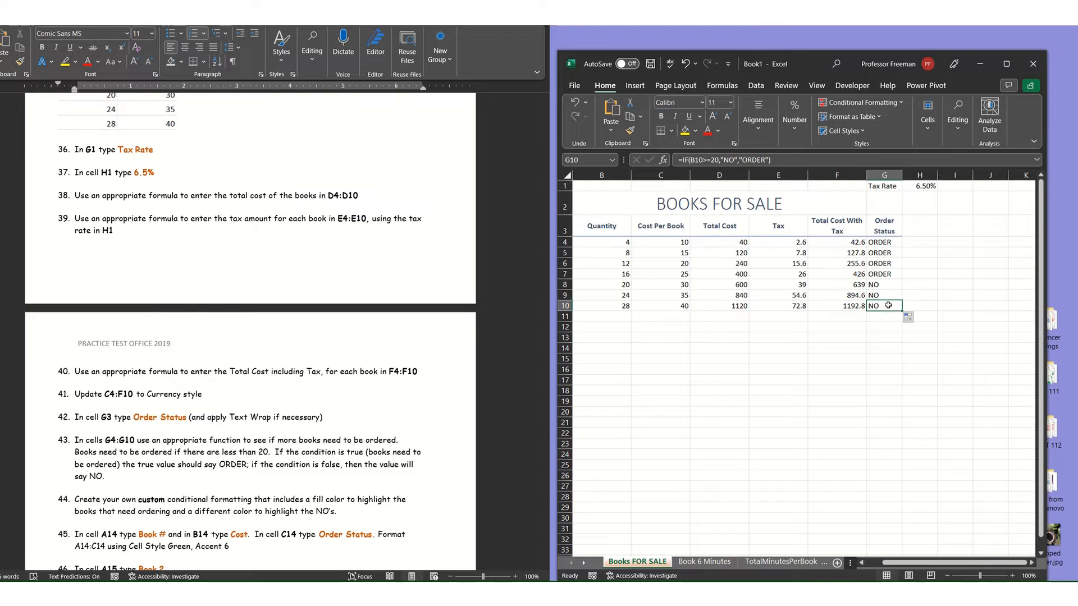
left_click(593, 273)
left_click(598, 289)
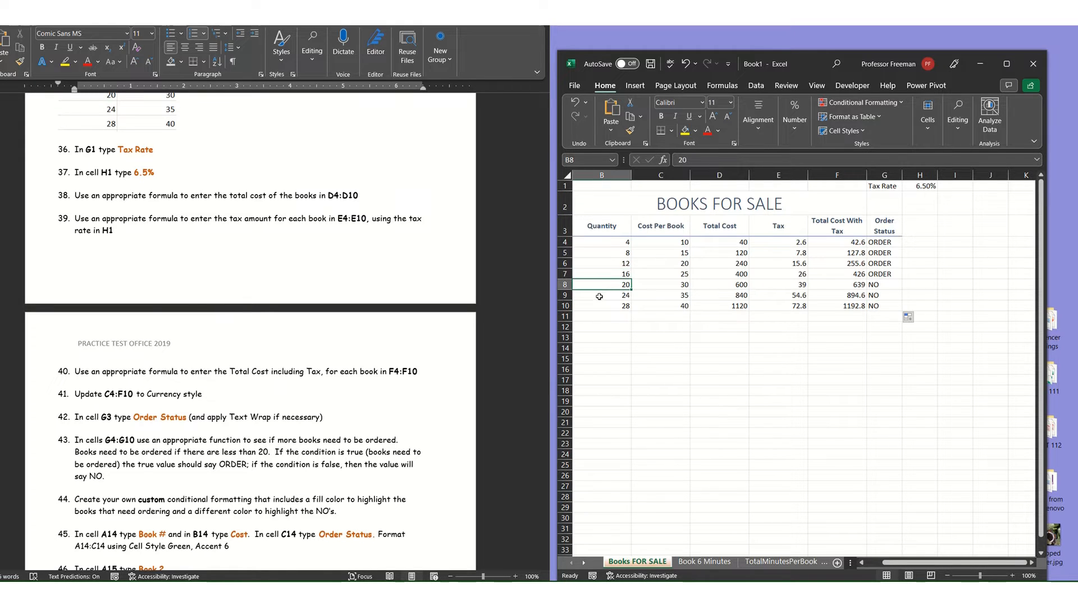
left_click(598, 297)
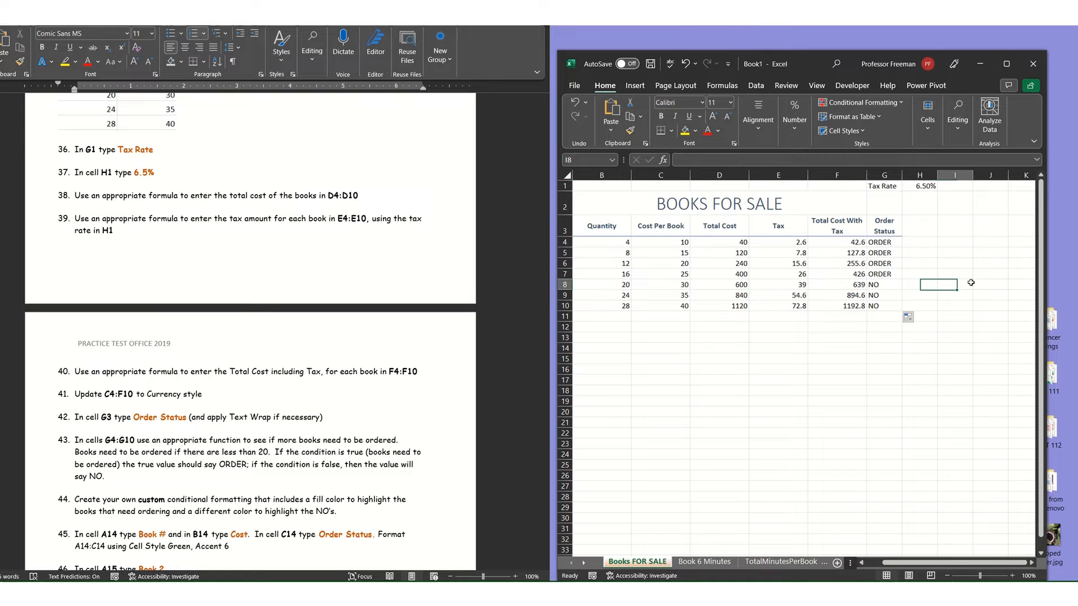
Start a custom conditional formatting rule on G4:G10 for cells whose value is equal to "order".
left_click_drag(883, 242, 889, 307)
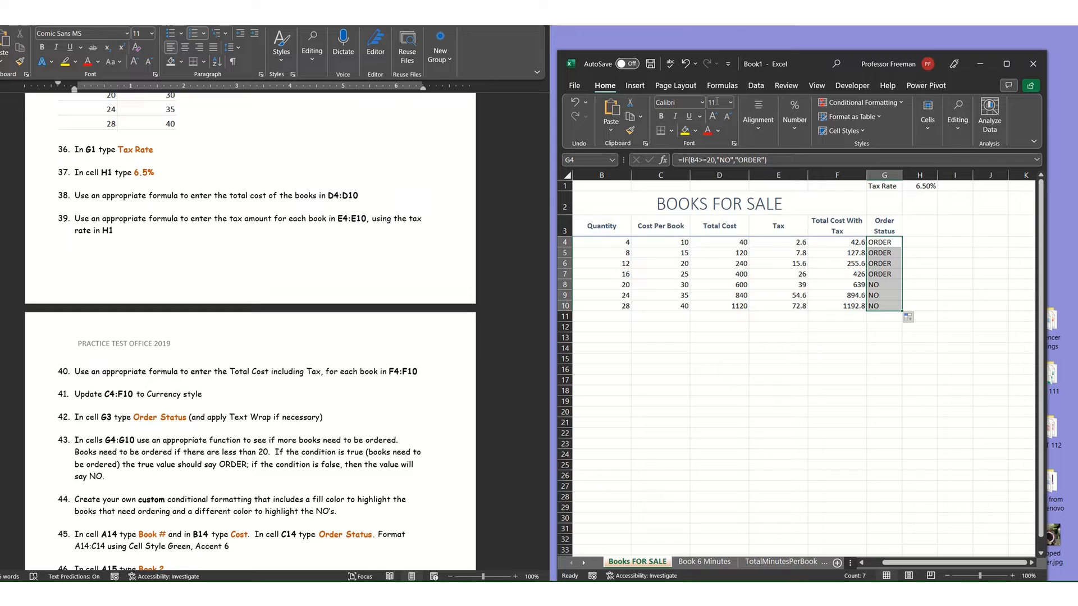
left_click(729, 64)
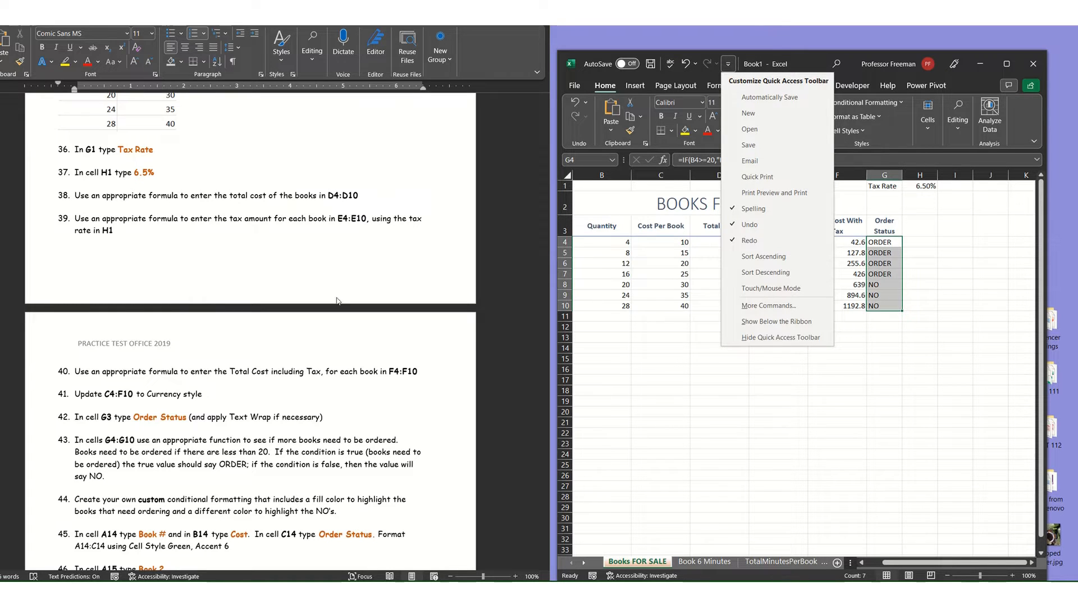
left_click(720, 411)
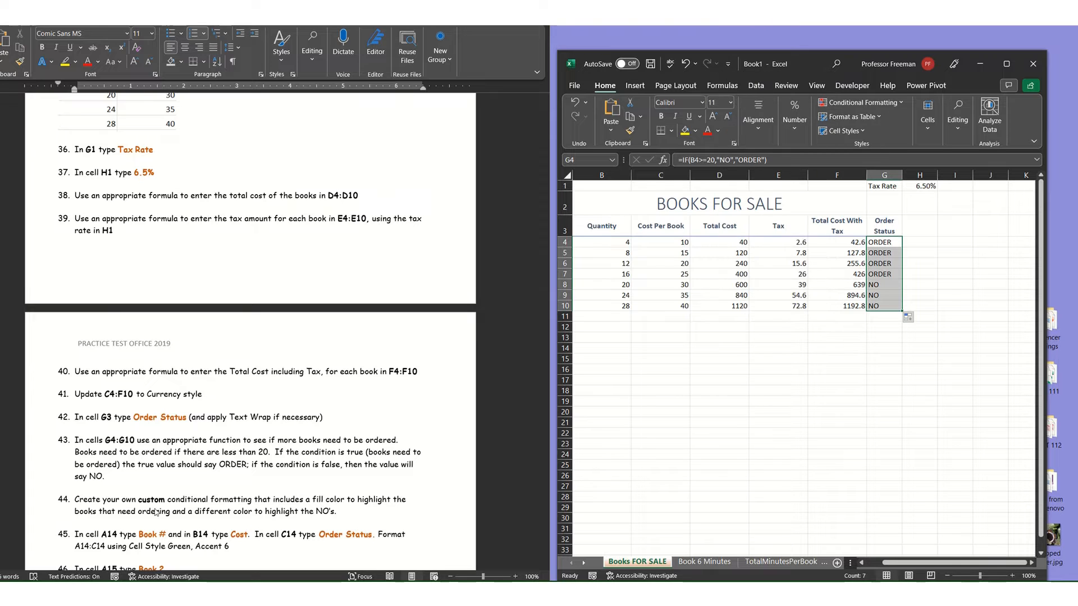
scroll(194, 511, "down", 1)
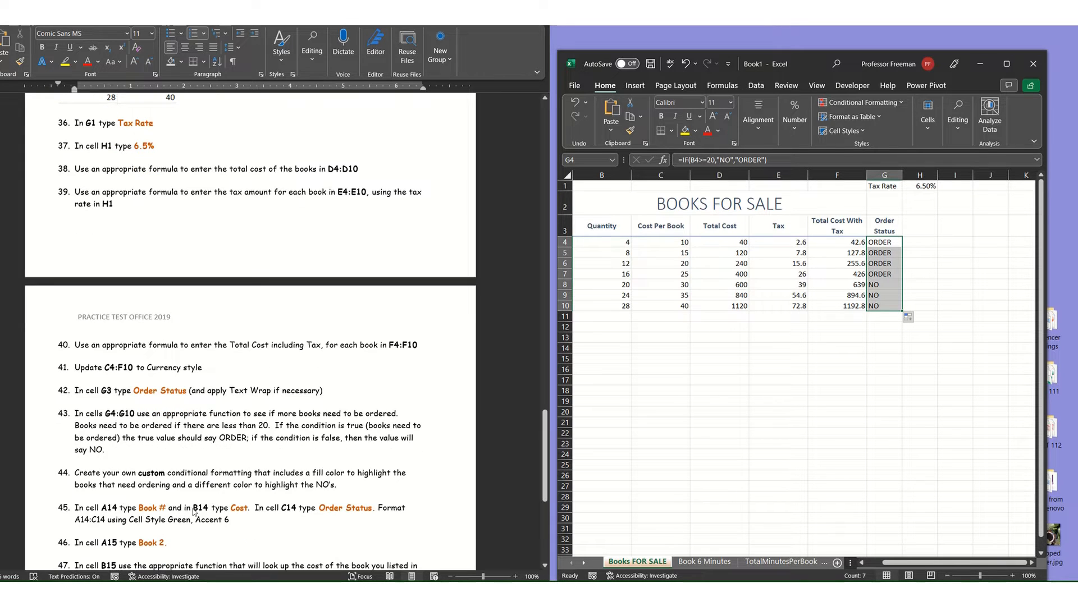
left_click(856, 101)
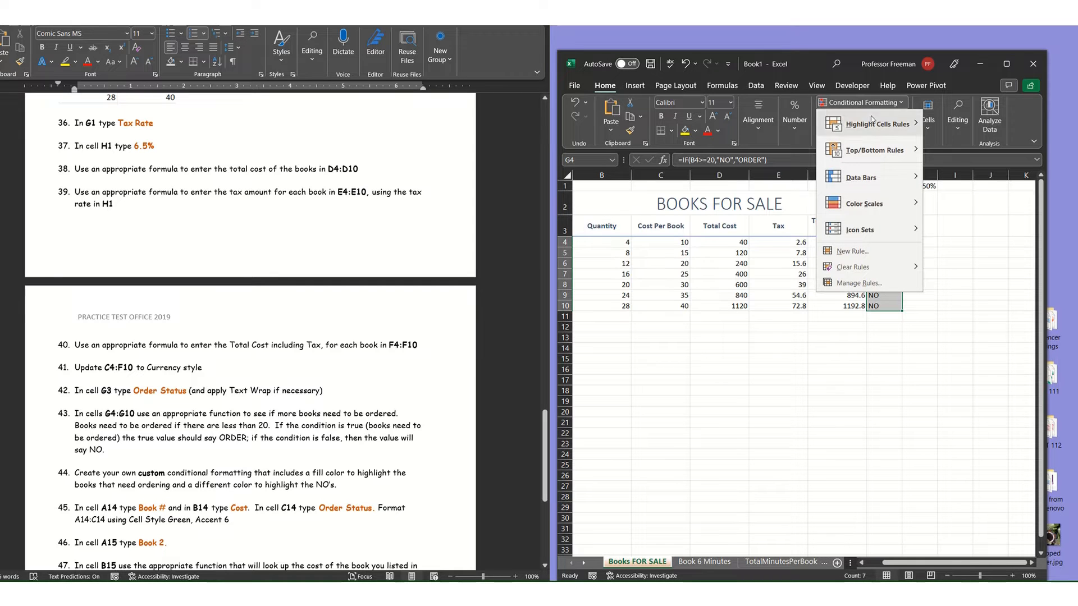
left_click(852, 251)
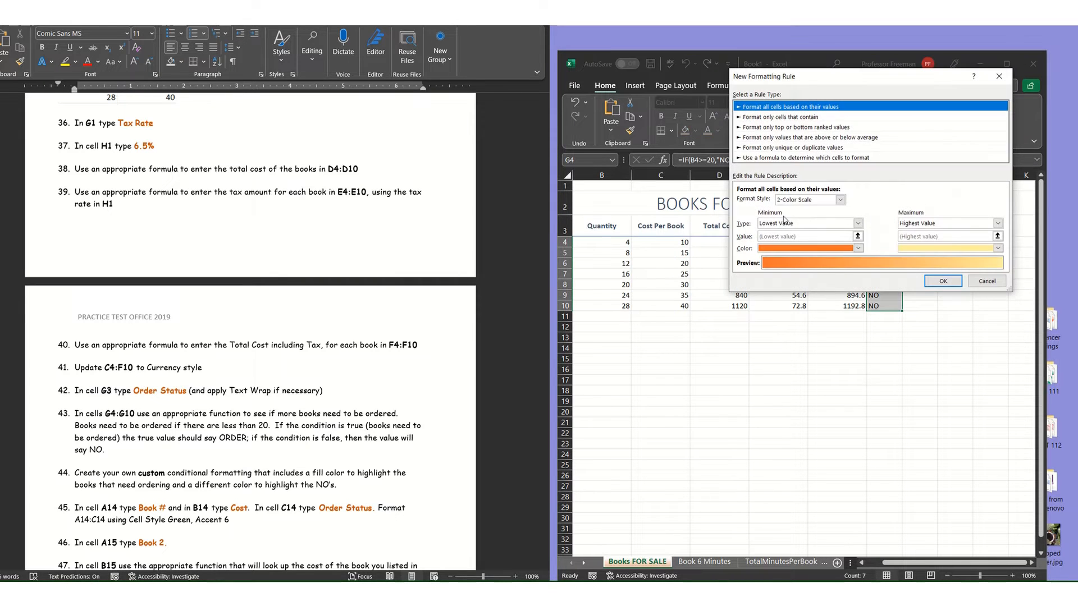
left_click(784, 117)
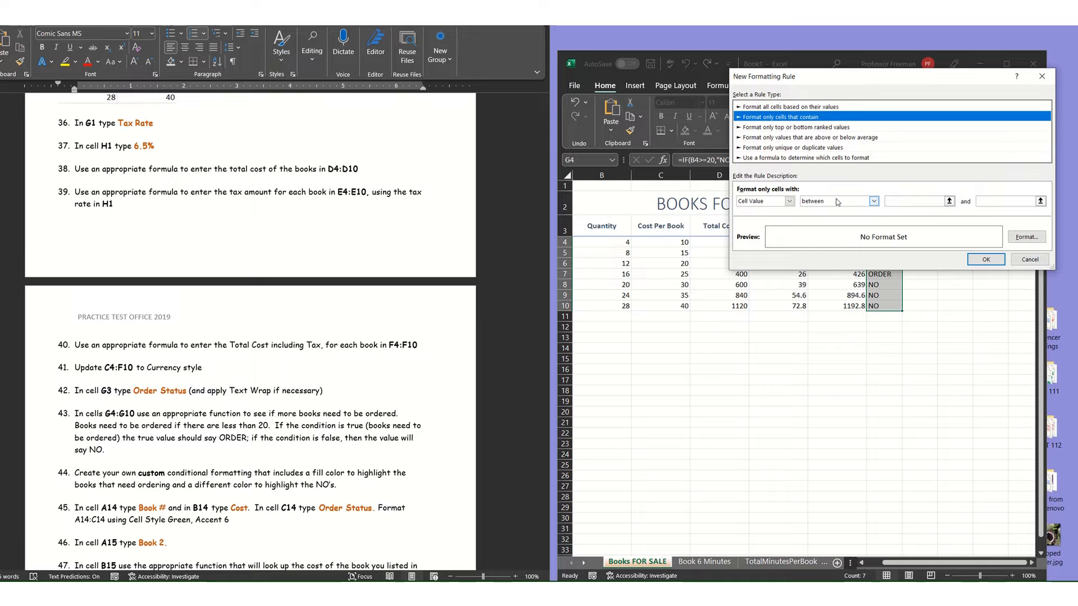
left_click(874, 201)
left_click(846, 231)
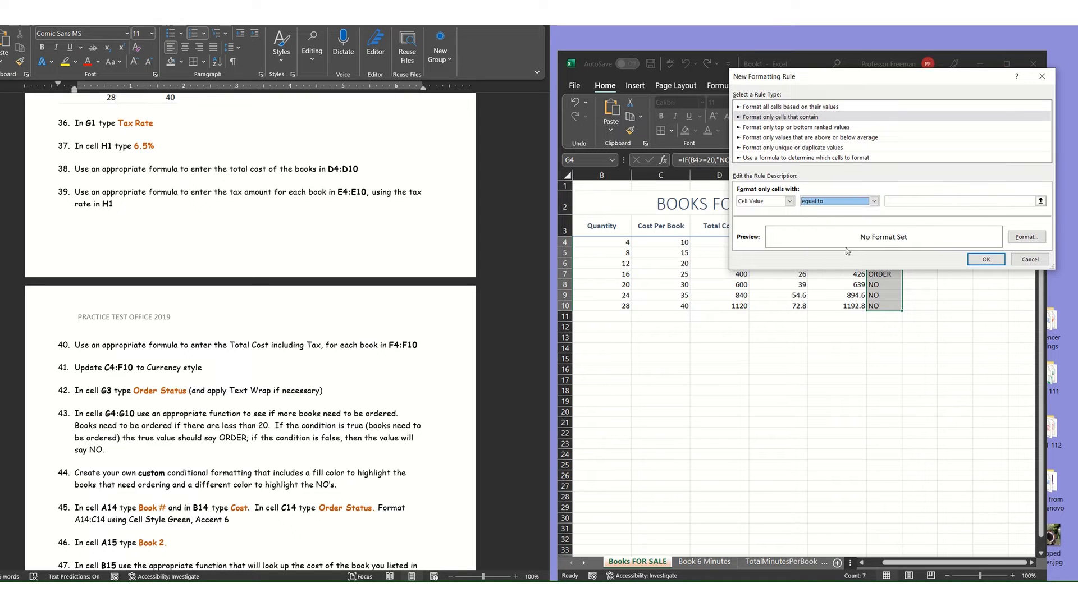
left_click(905, 201)
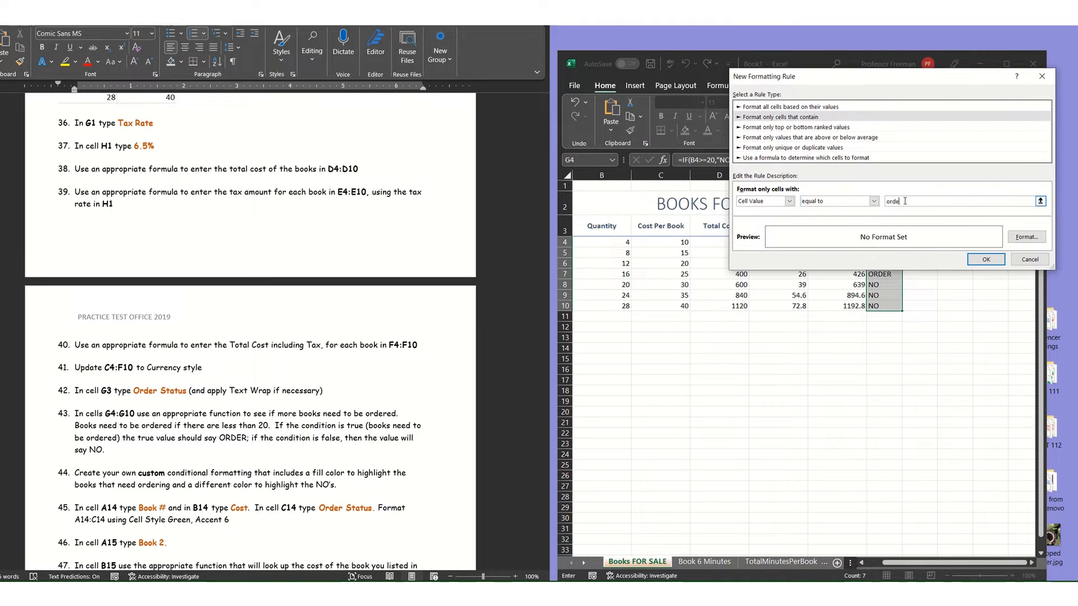
Format the "order" cells with a white font and a purple fill, and apply the rule.
left_click(1026, 236)
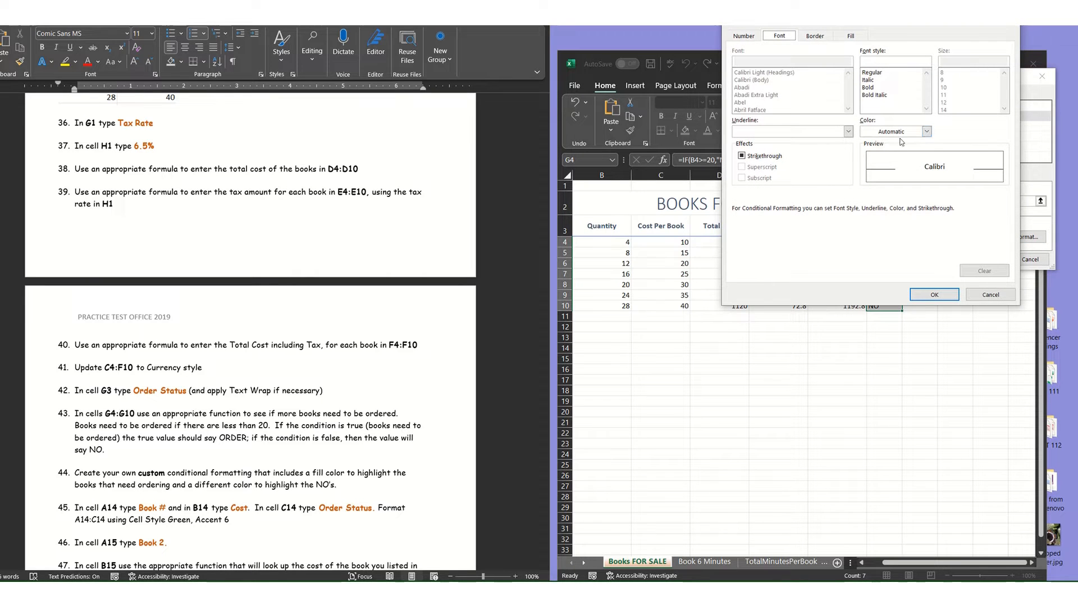
left_click(926, 131)
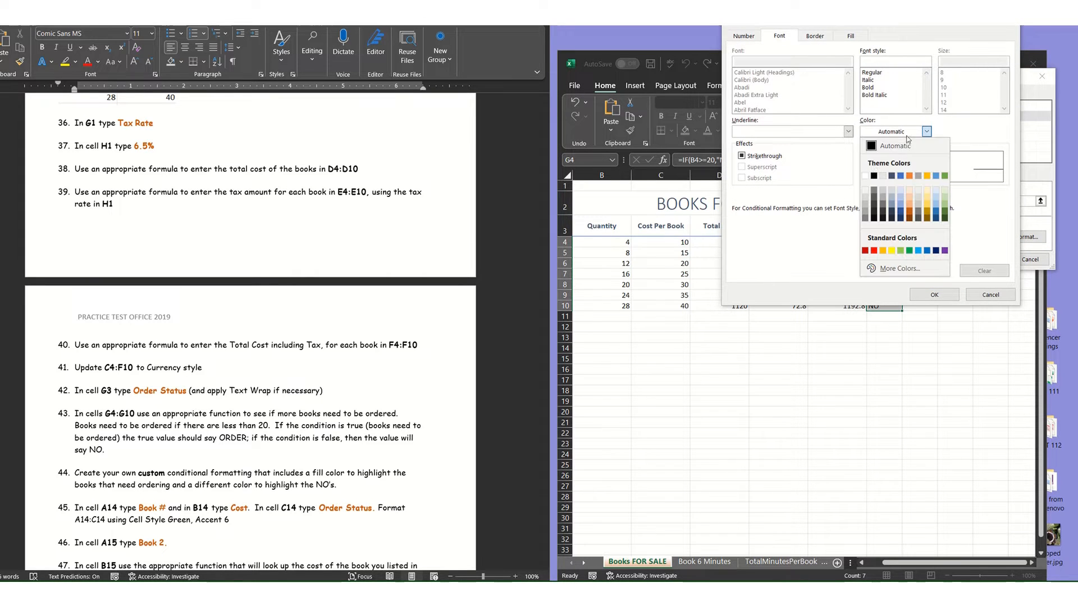
left_click(859, 180)
left_click(852, 37)
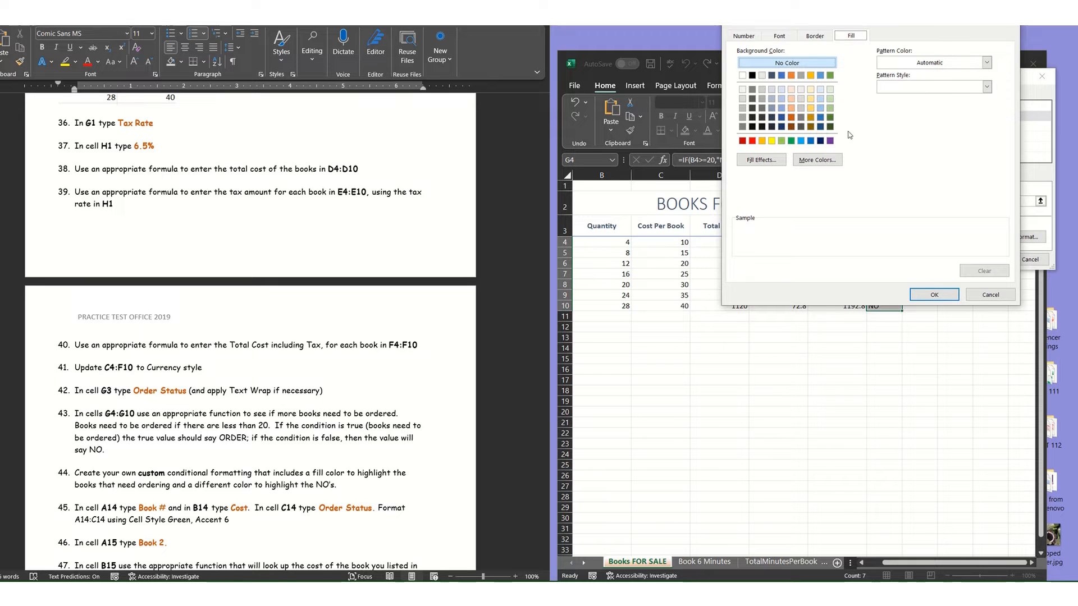
left_click(829, 140)
left_click(933, 295)
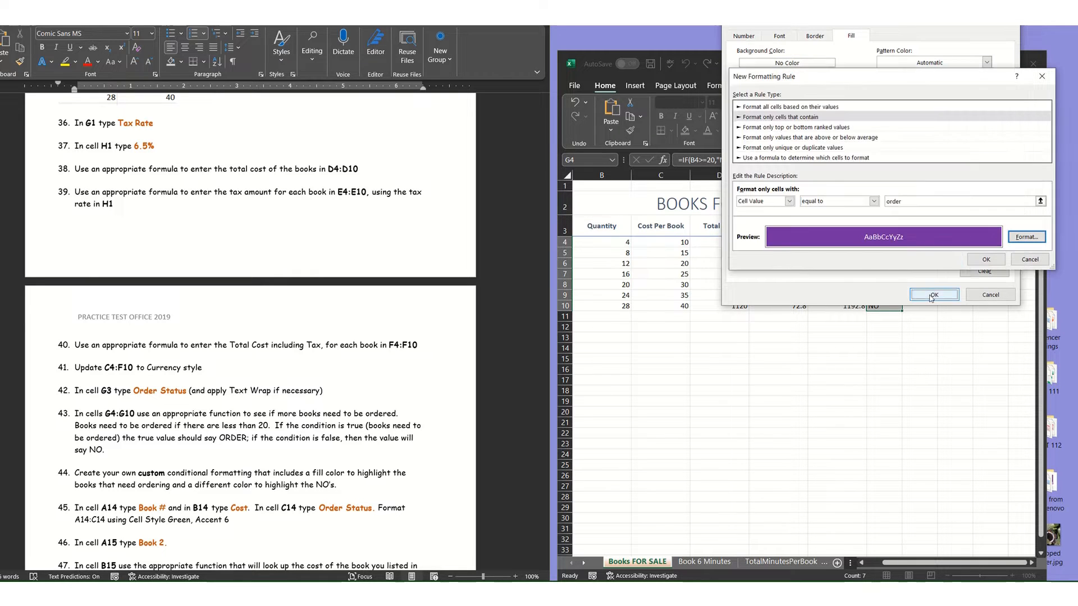
left_click(986, 260)
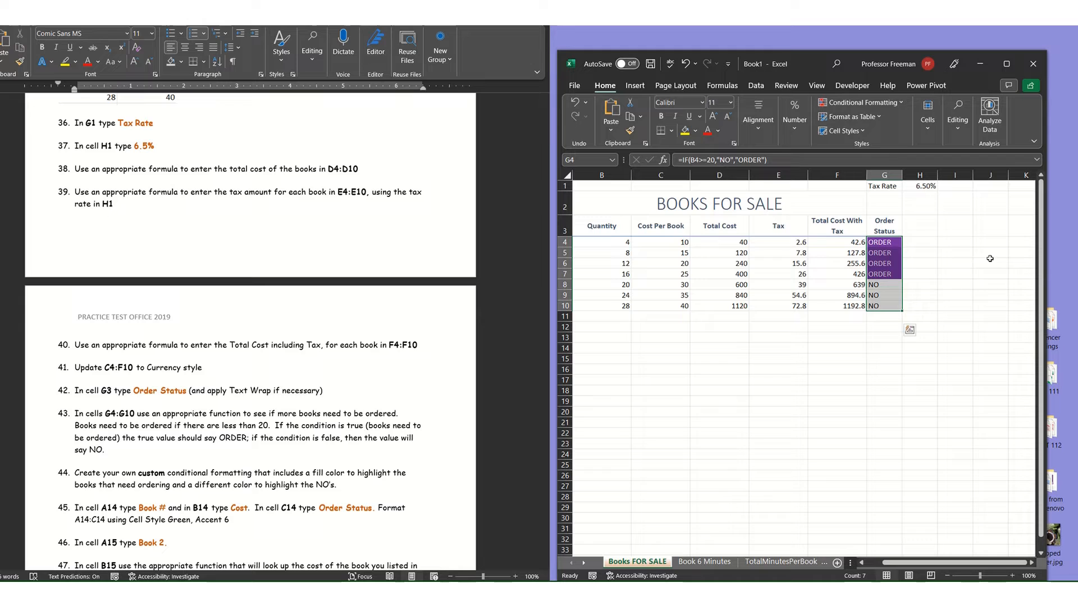
Start a second conditional formatting rule on G4:G10 for cells whose value is equal to "no".
left_click(852, 104)
left_click(852, 252)
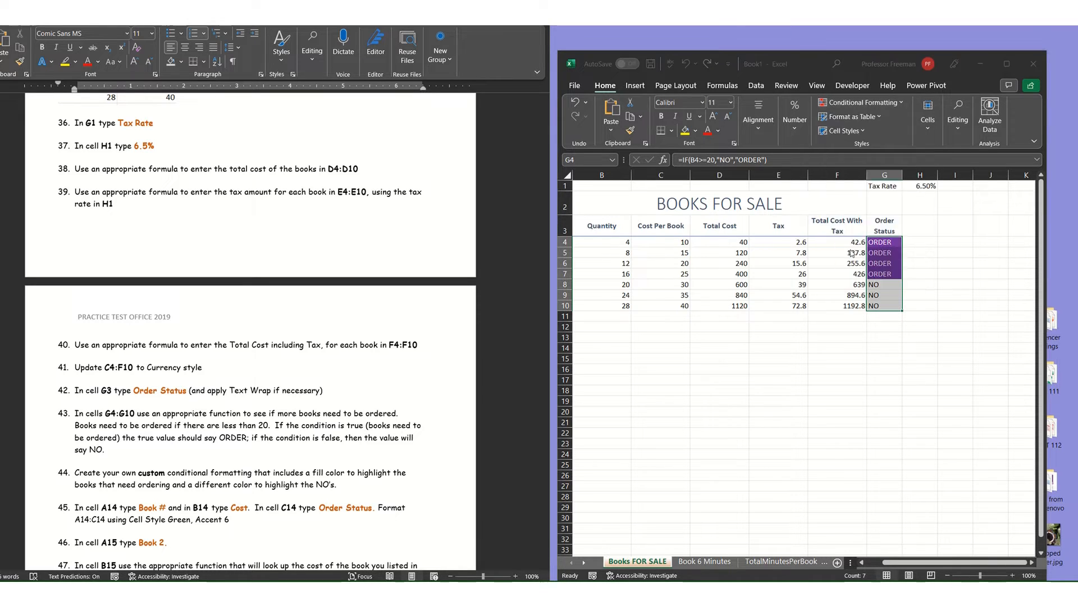
left_click(798, 106)
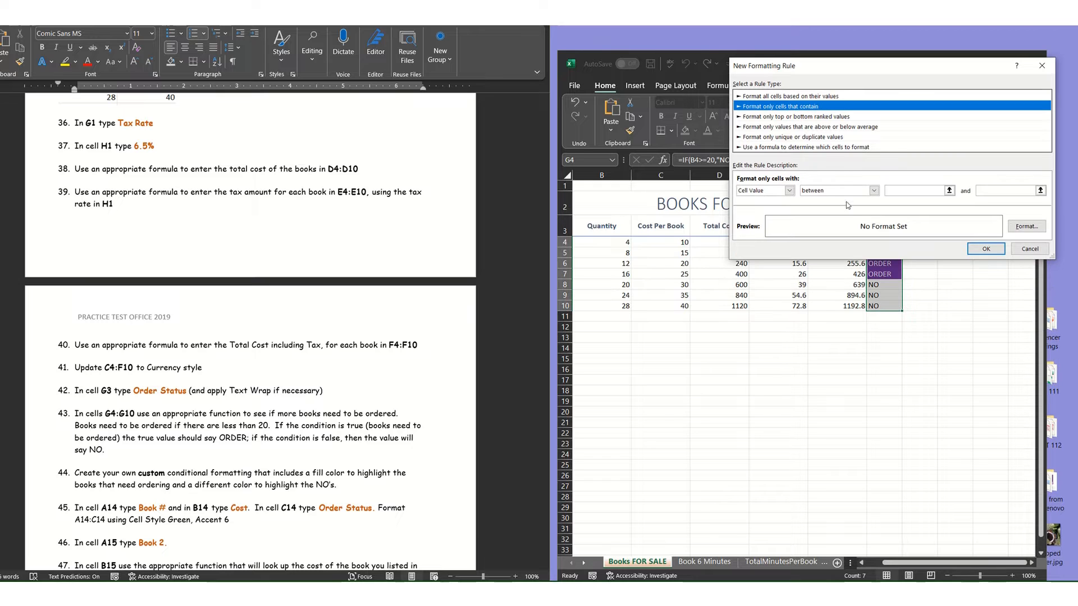
left_click(843, 192)
left_click(840, 216)
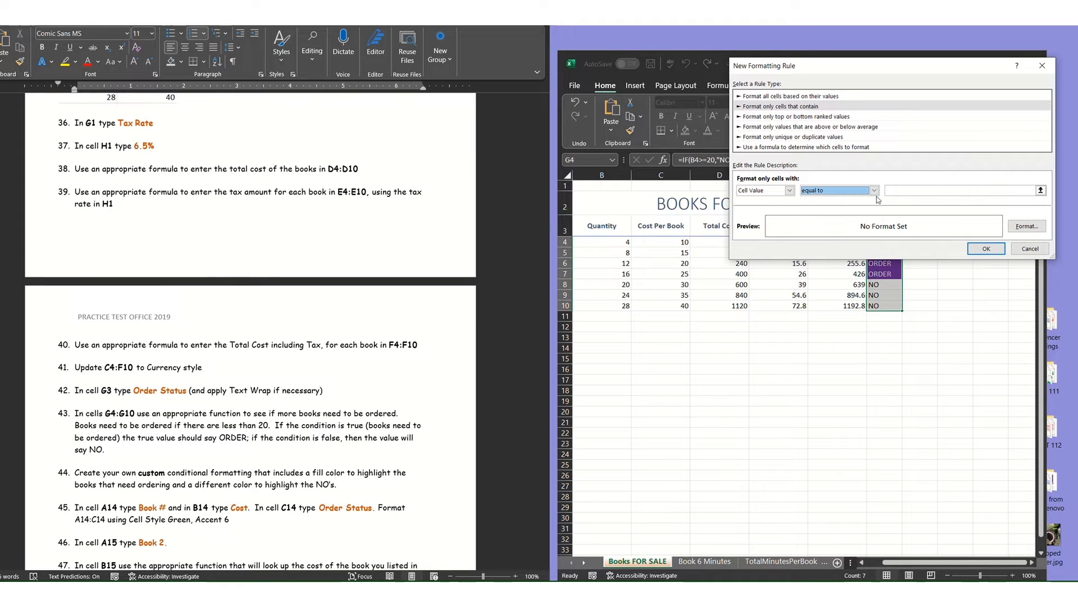
left_click(905, 190)
type("no")
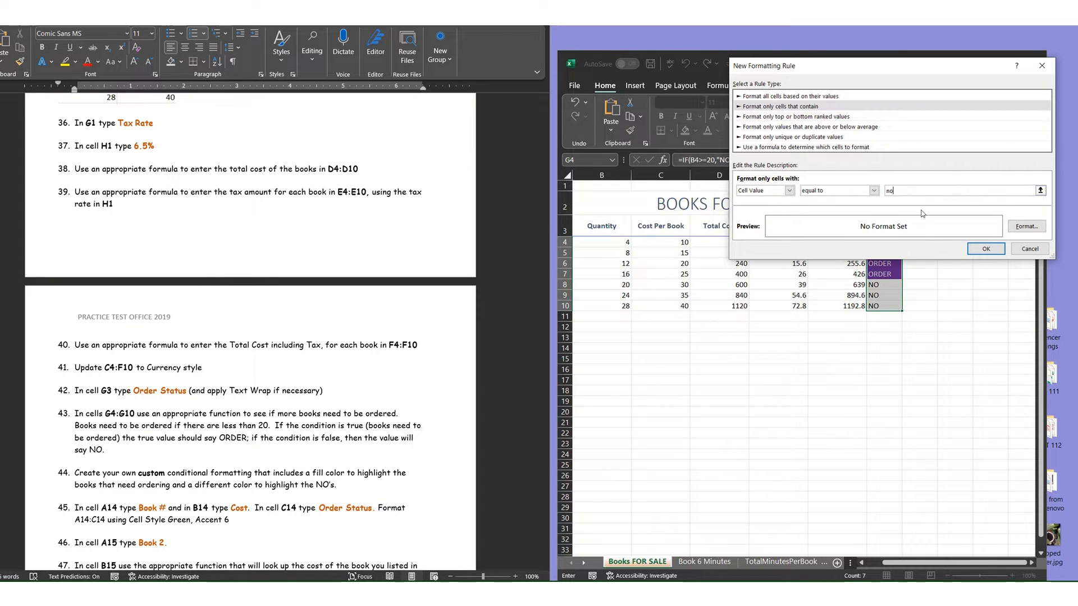
Format the "no" cells with a light blue fill and a bold, very light font color, and apply the rule.
left_click(1023, 228)
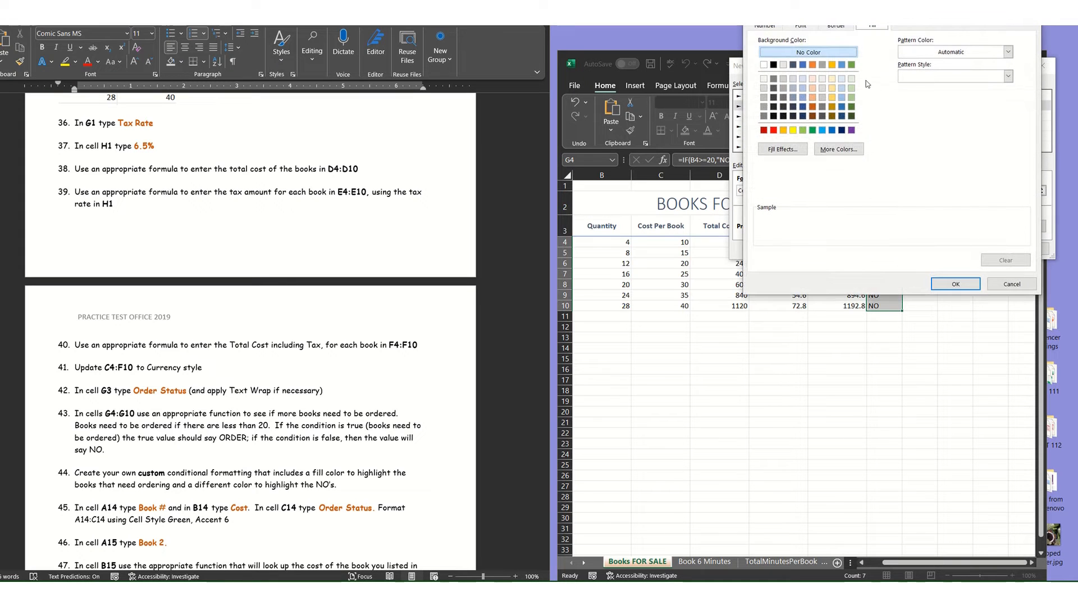
left_click(822, 131)
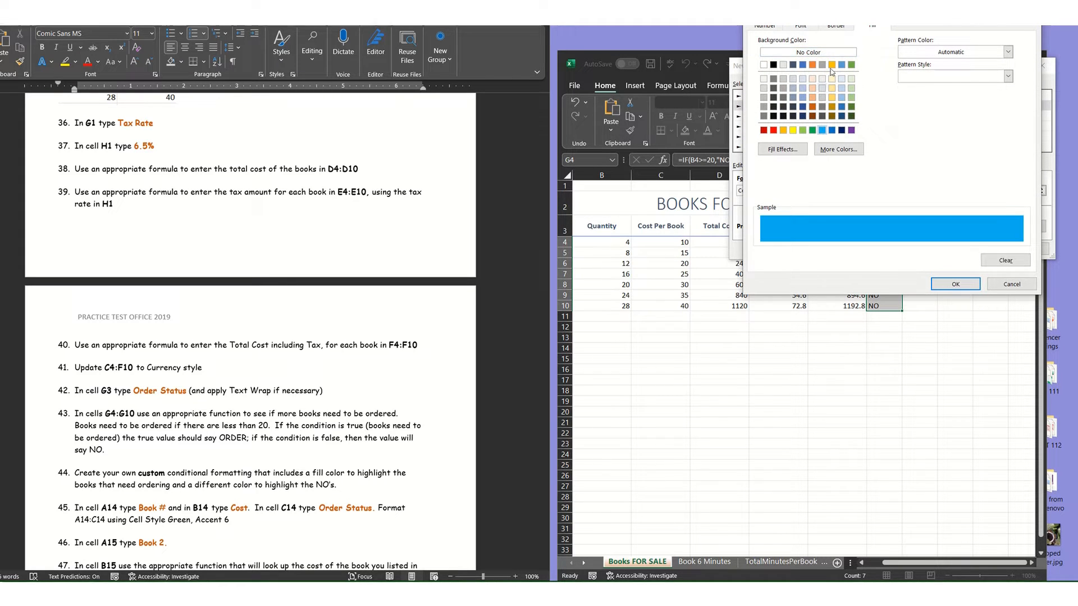
left_click(805, 26)
left_click(892, 78)
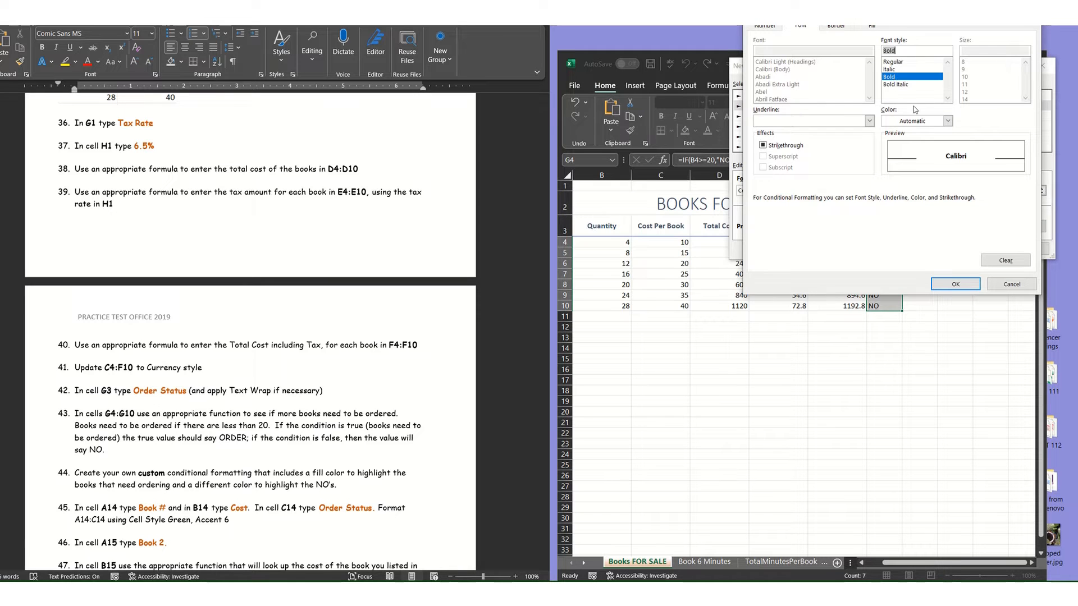
left_click(948, 120)
left_click(957, 186)
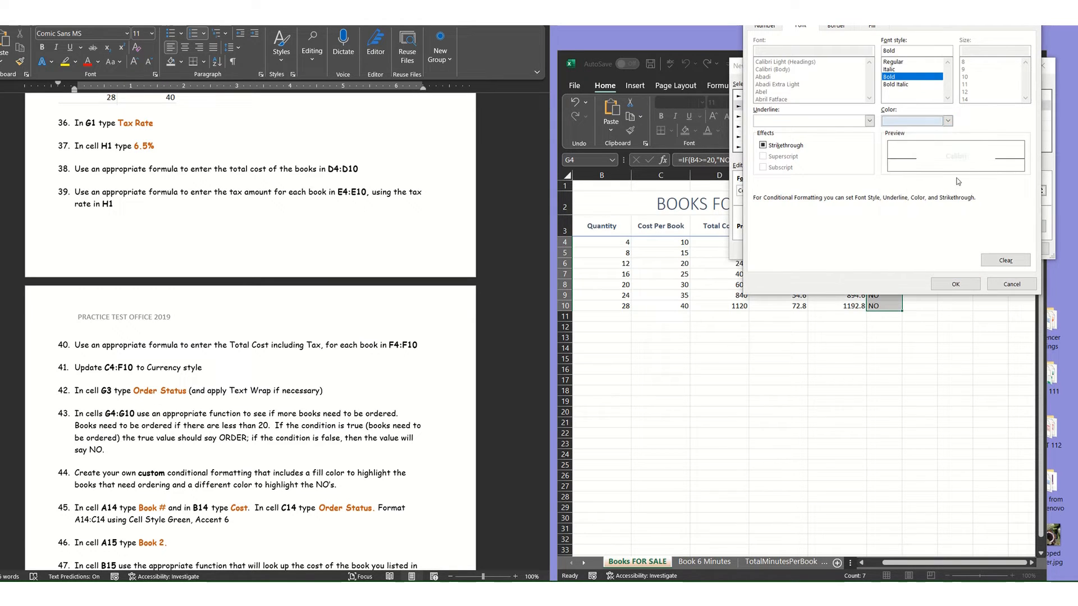
left_click(977, 285)
left_click(985, 249)
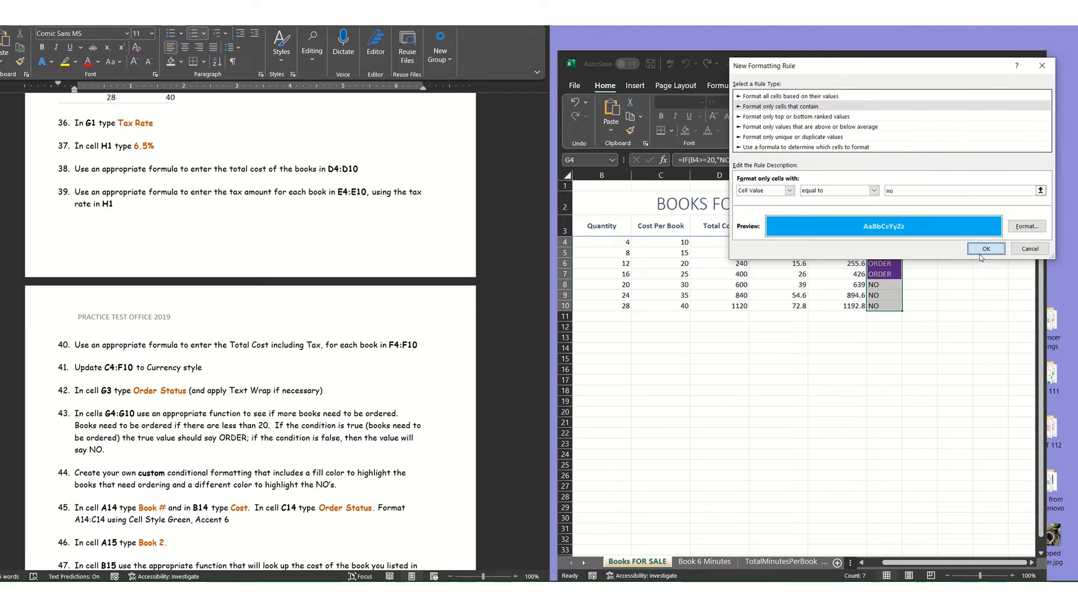
left_click(882, 263)
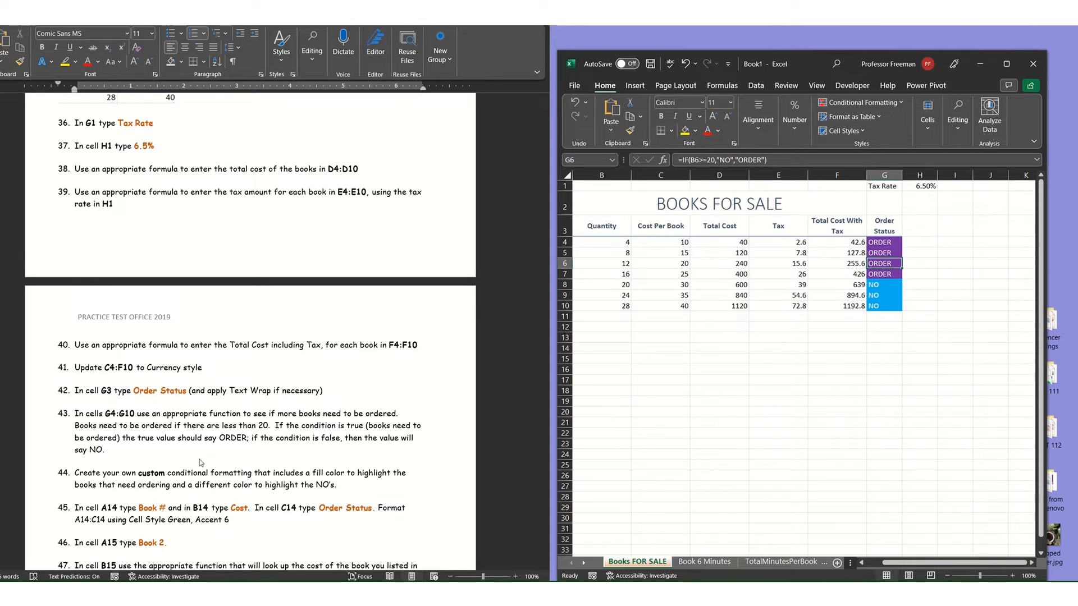
Enter the headers "Book #", "Cost" and "Order Status" in A14, B14 and C14.
scroll(308, 457, "down", 1)
scroll(197, 464, "down", 3)
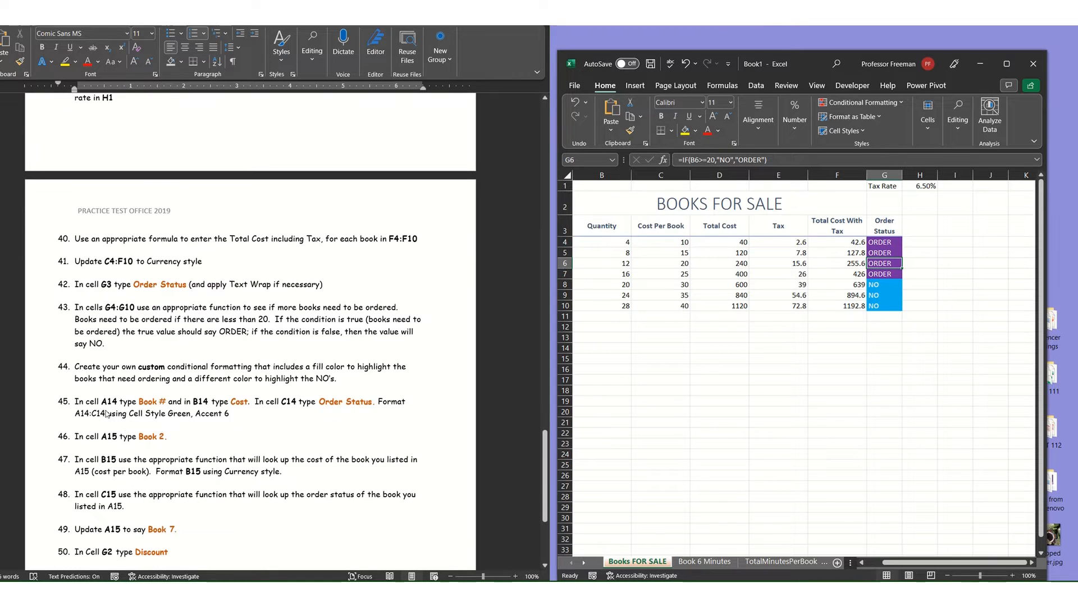
left_click(599, 347)
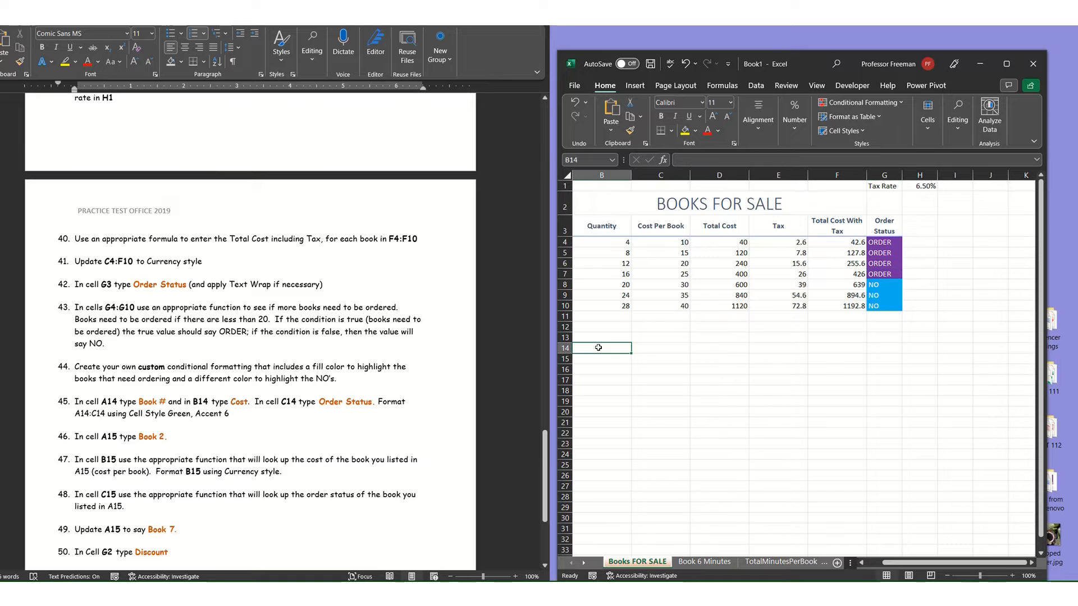
key("Left")
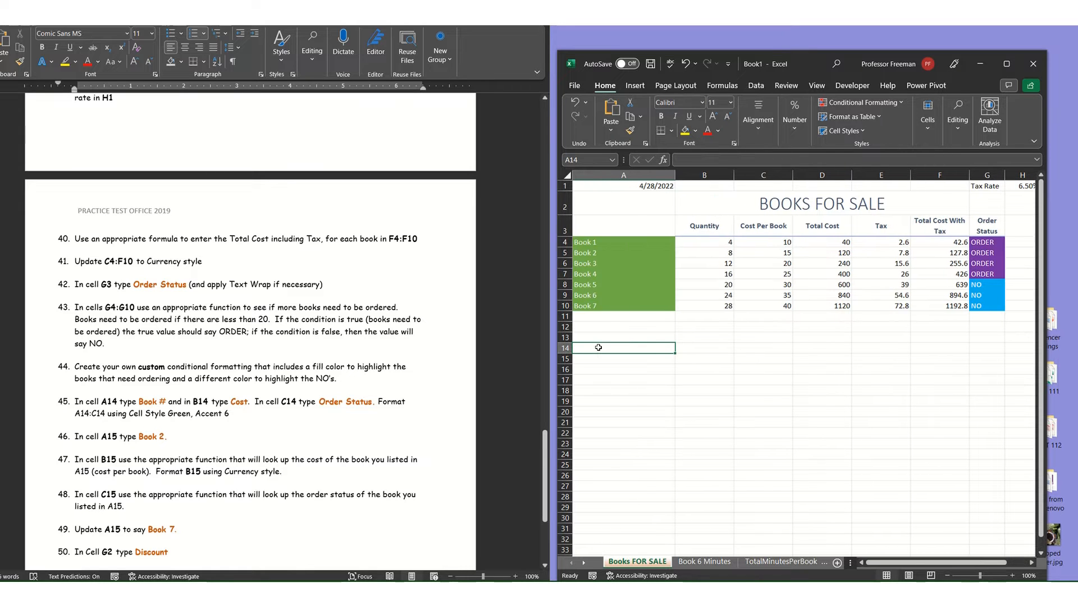
type("Bo")
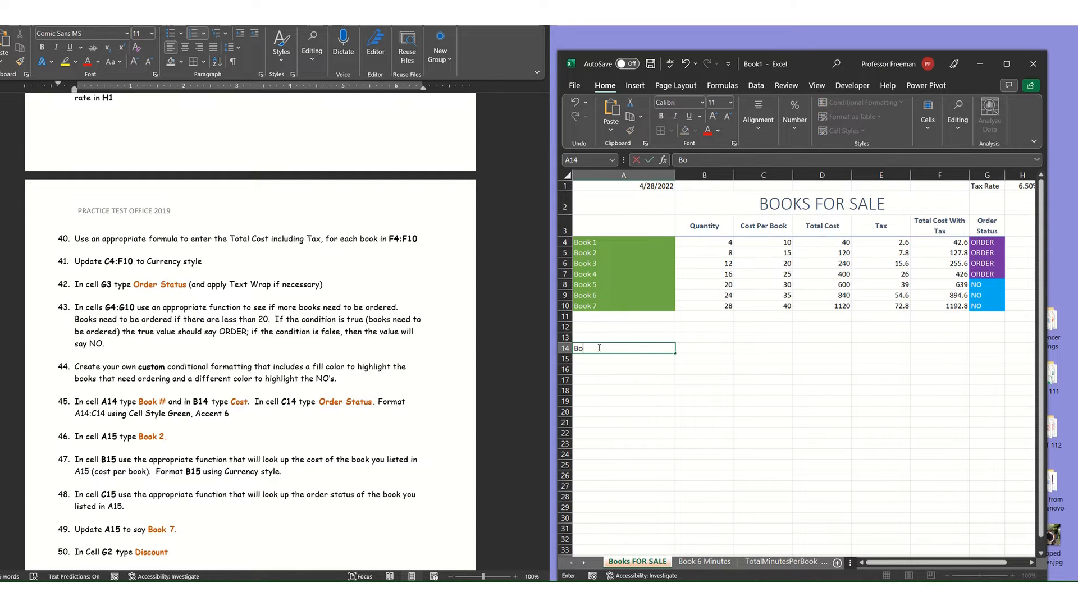
type("ok #")
key("Tab")
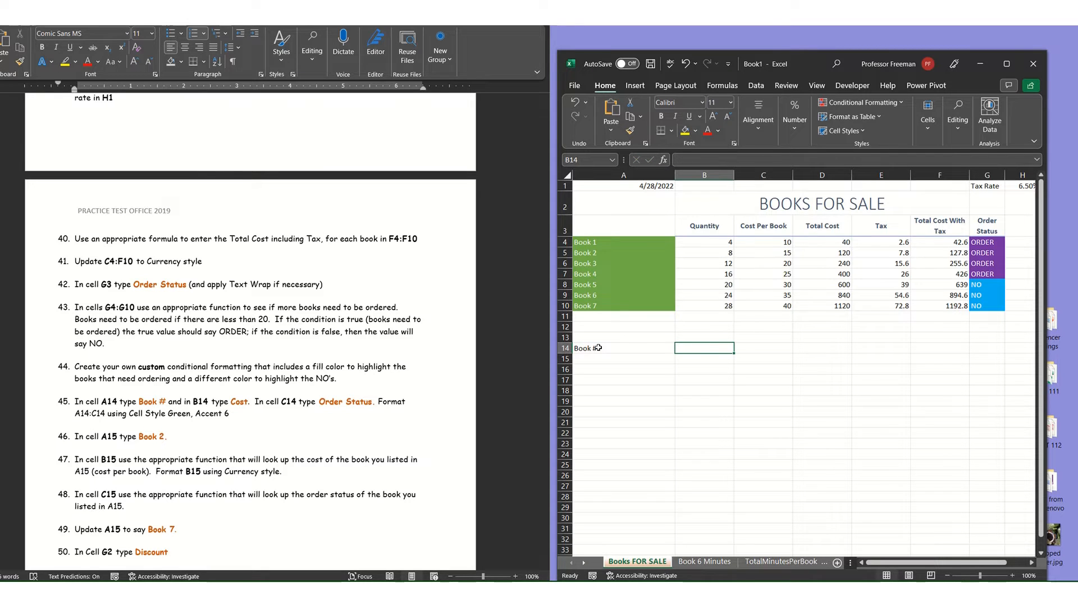
type("Cost")
key("Tab")
type("O")
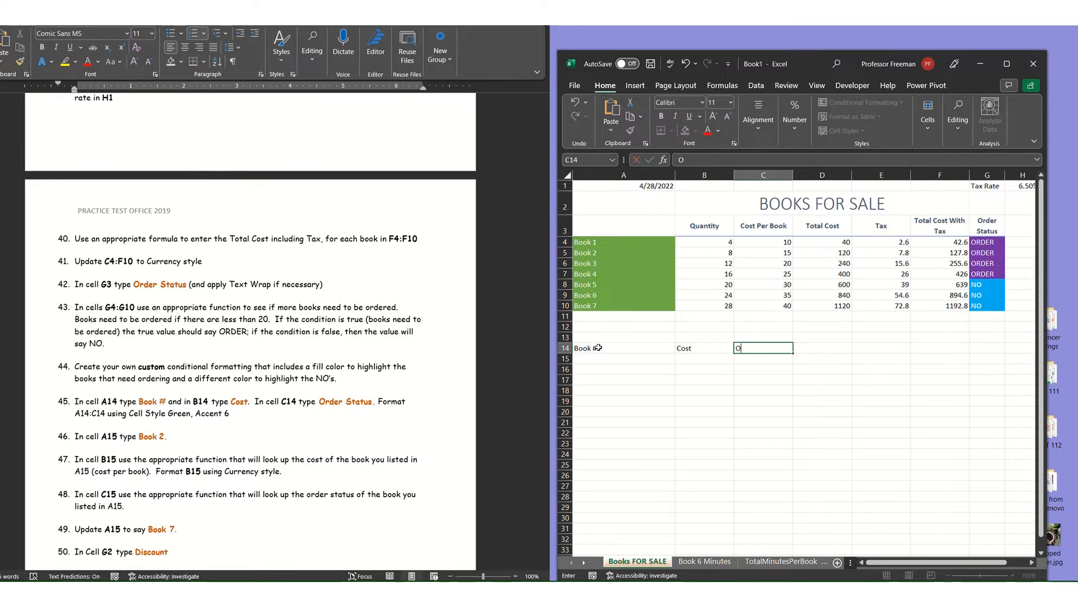
type("rder Status")
key("Return")
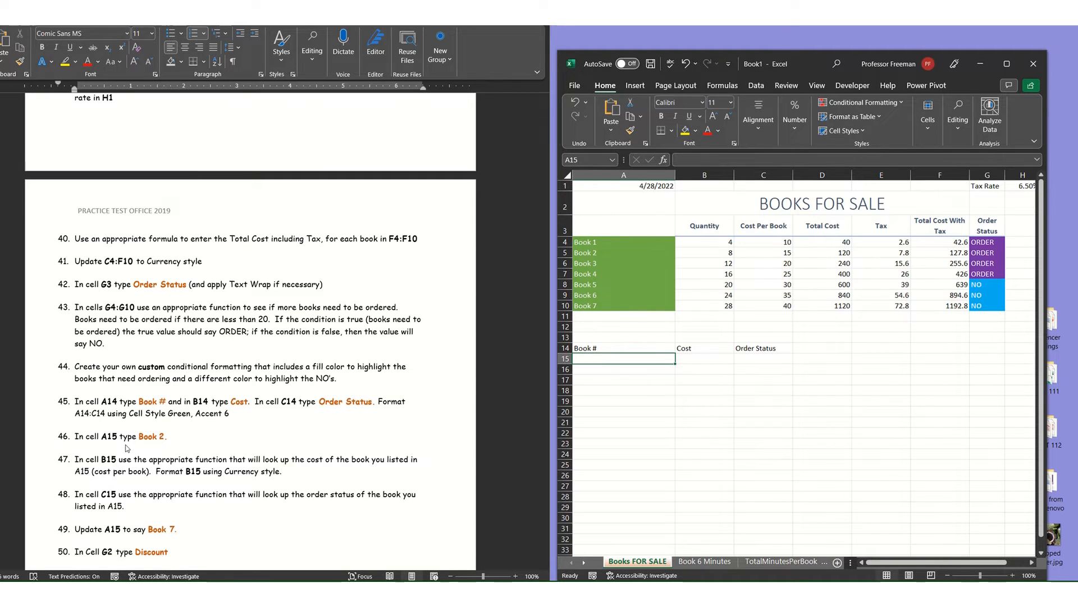
Enter "Book 2" in A15 under the Book # header.
type("Book 2")
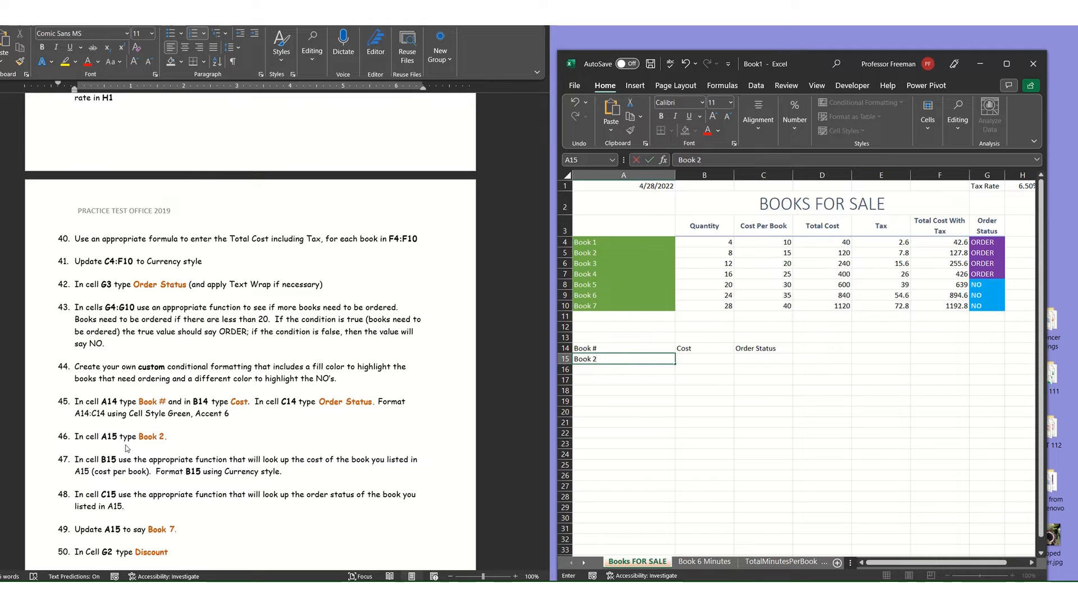
key("Tab")
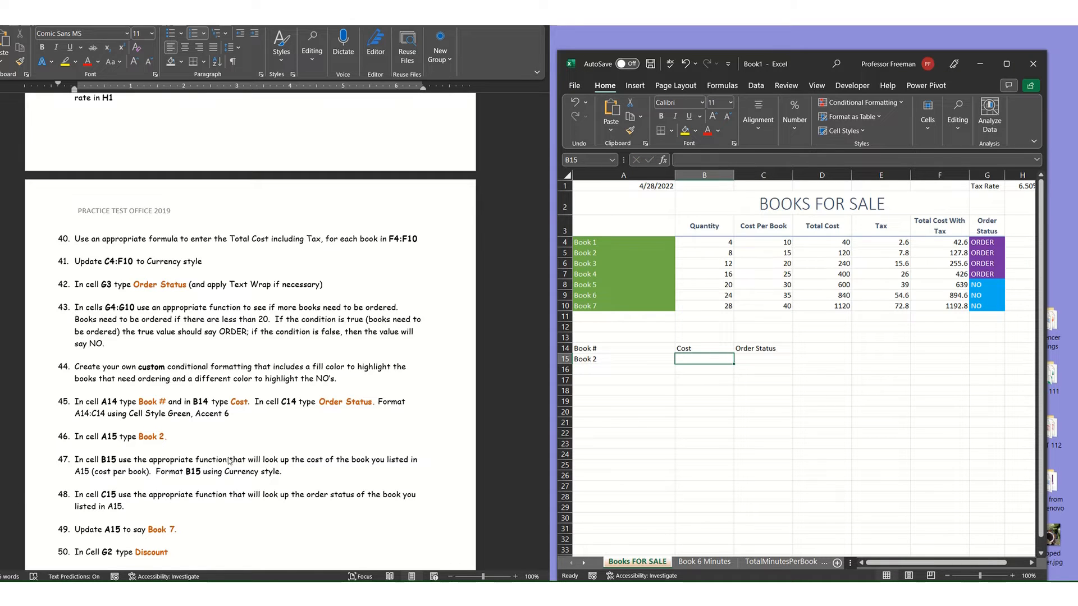
scroll(227, 467, "down", 1)
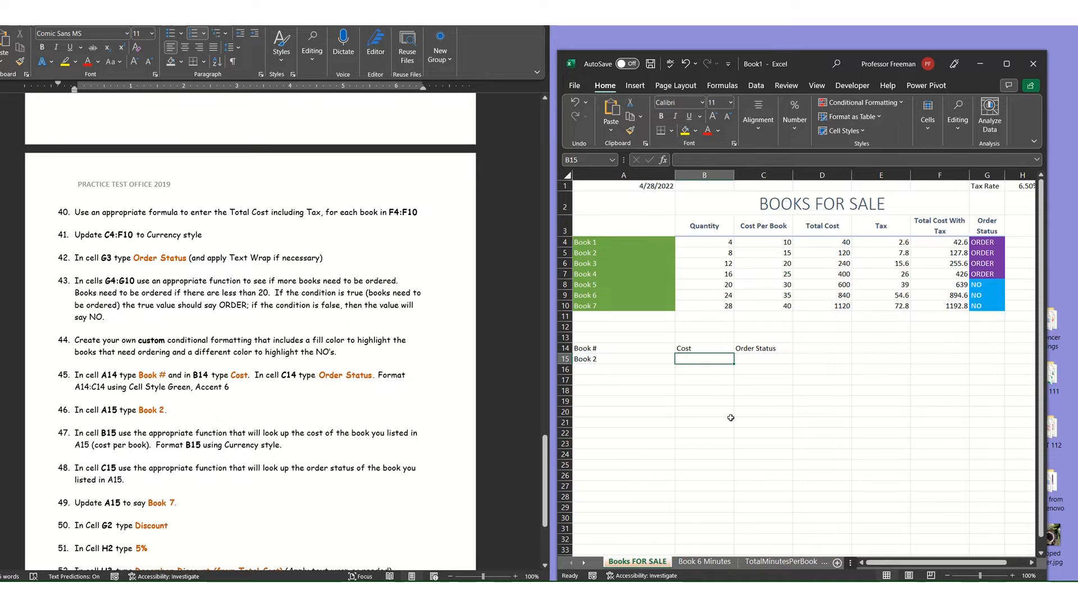
left_click(657, 358)
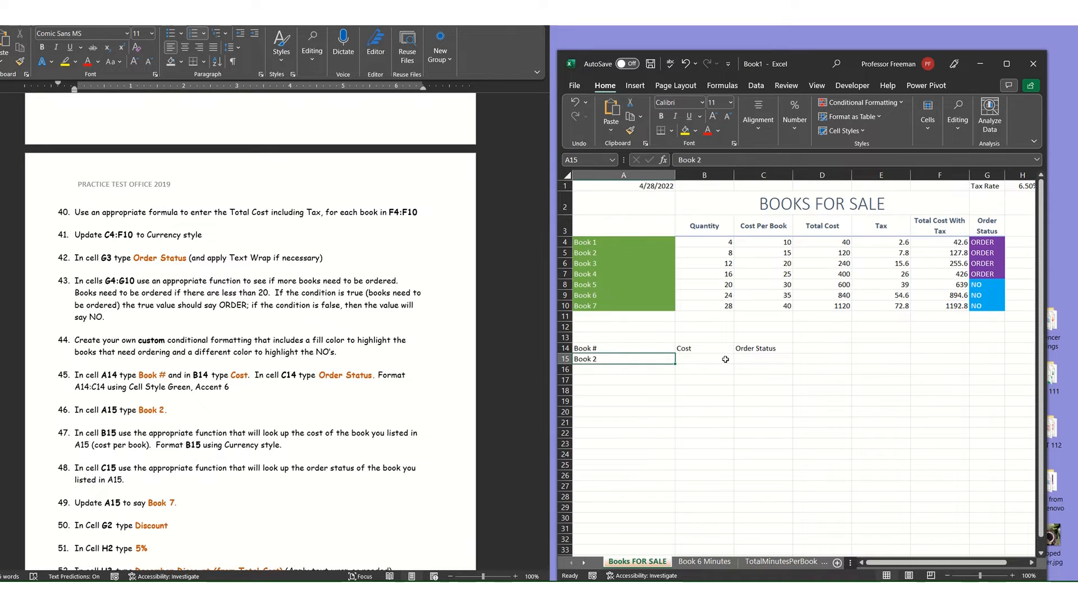
In B15, look up the cost of the book in A15 with =VLOOKUP(A15,A4:G10,4,FALSE) and check it against the table's Book 2 row.
left_click(725, 359)
left_click(753, 361)
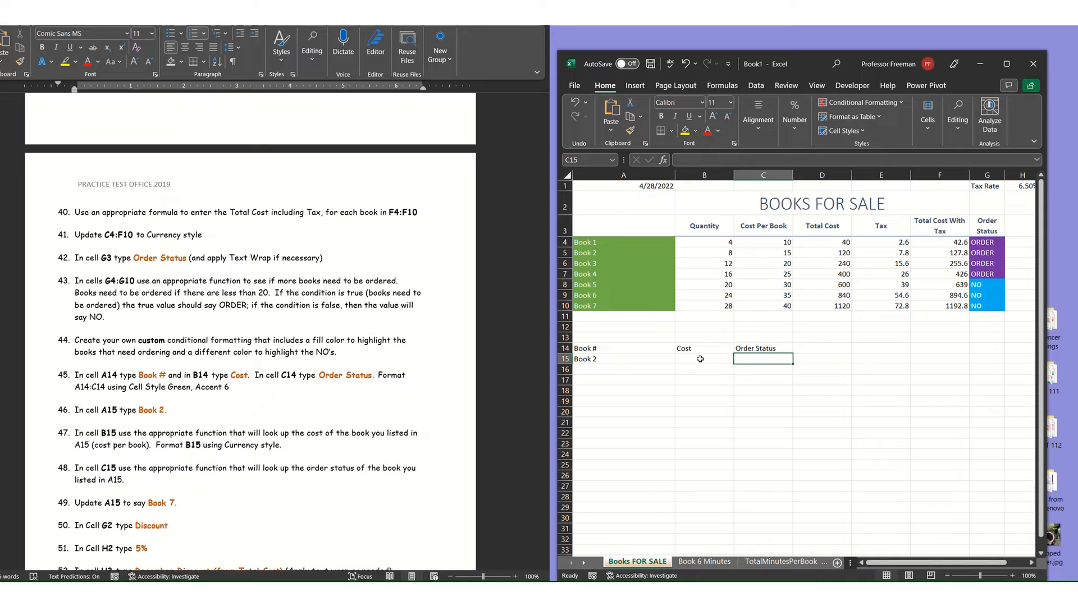
left_click(701, 360)
type("=vl")
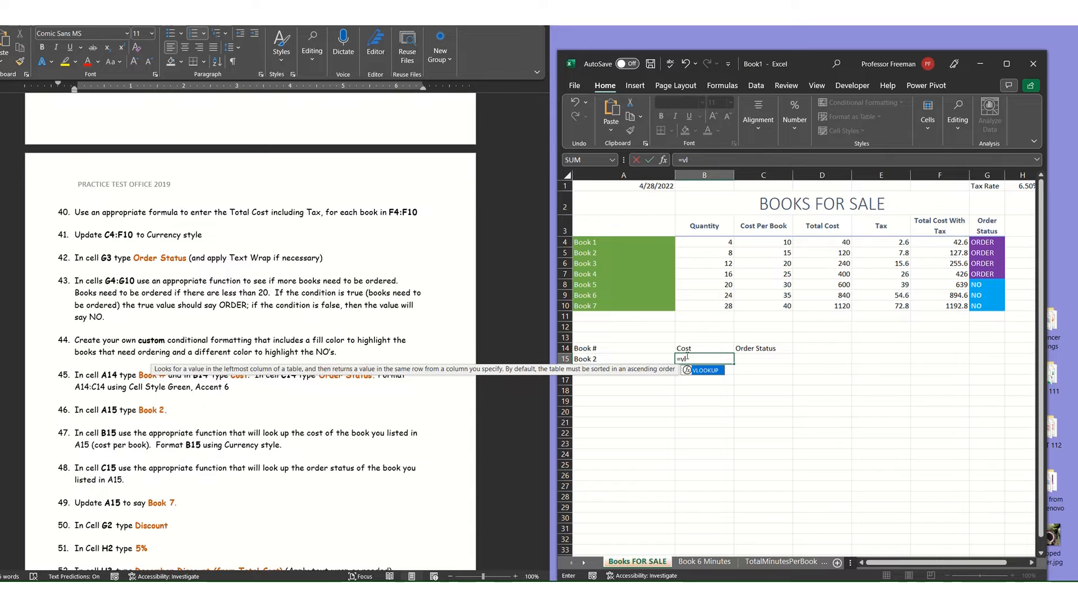
double_click(704, 371)
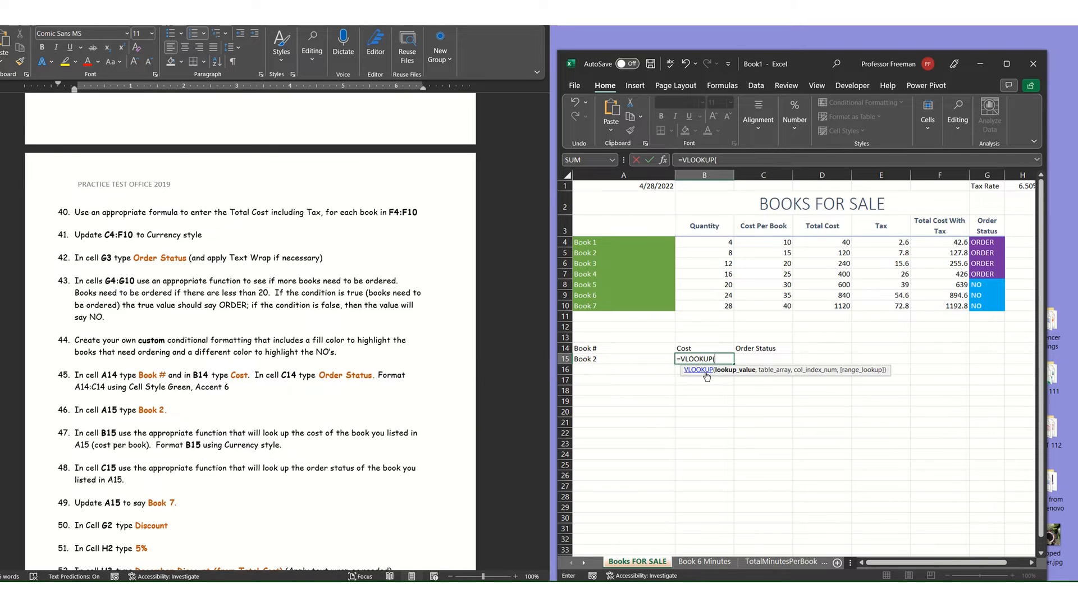
left_click(637, 360)
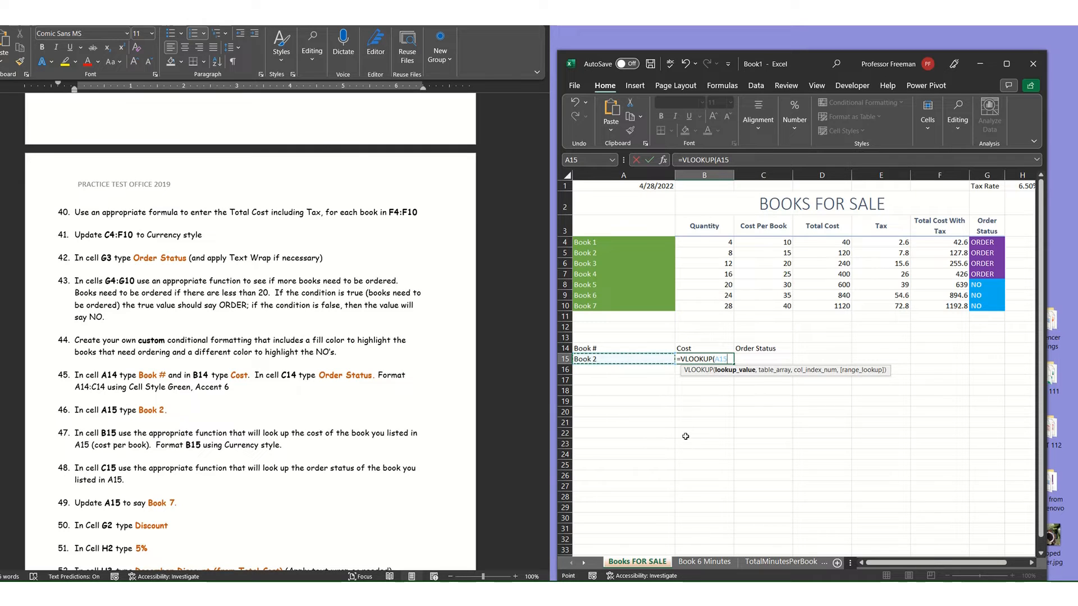
type(",")
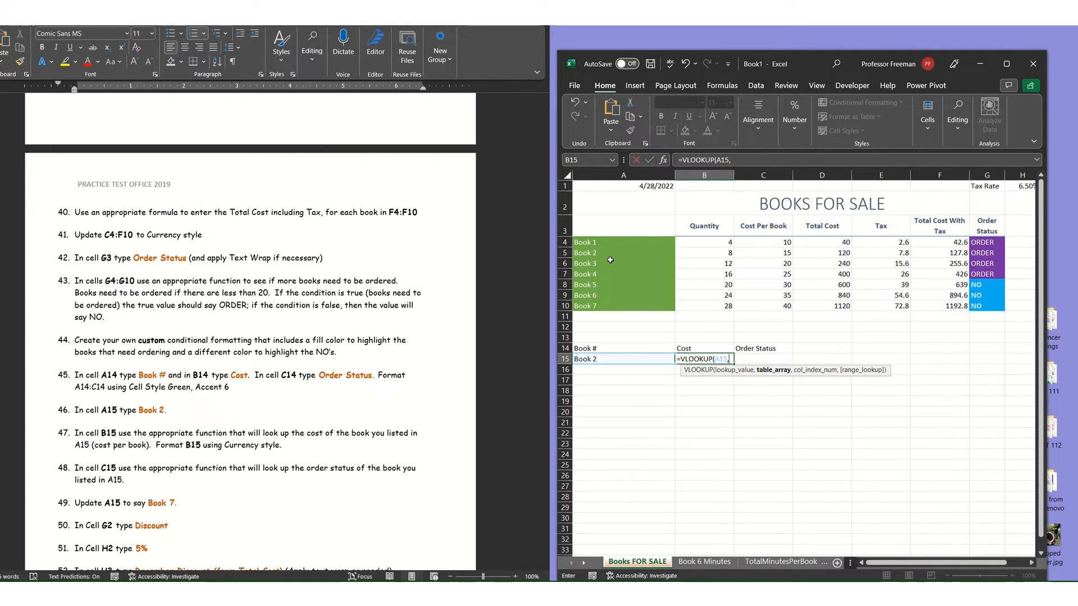
left_click_drag(587, 242, 1003, 308)
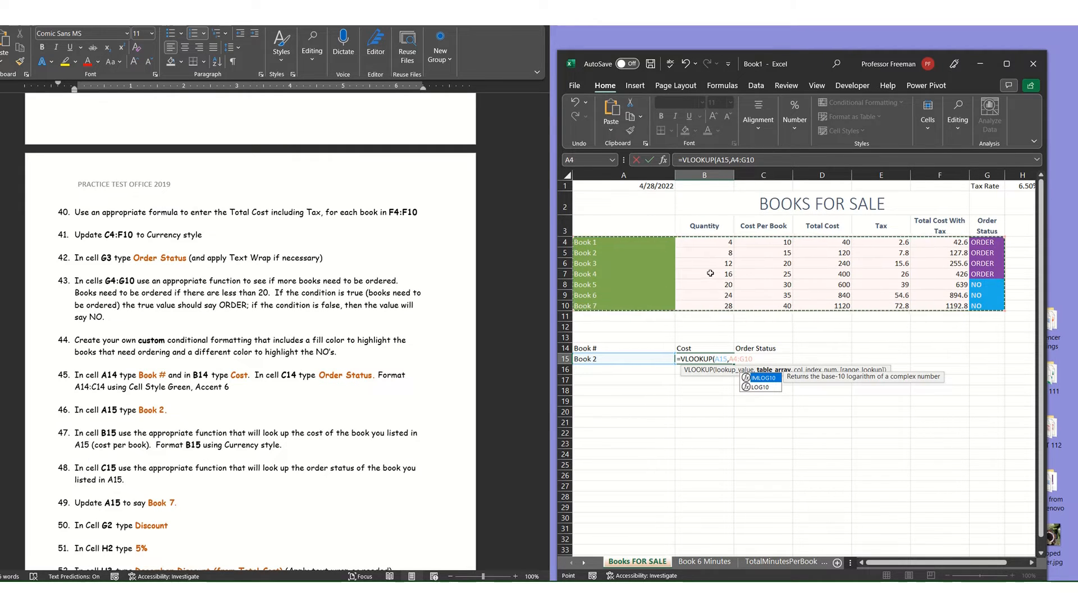
type(",")
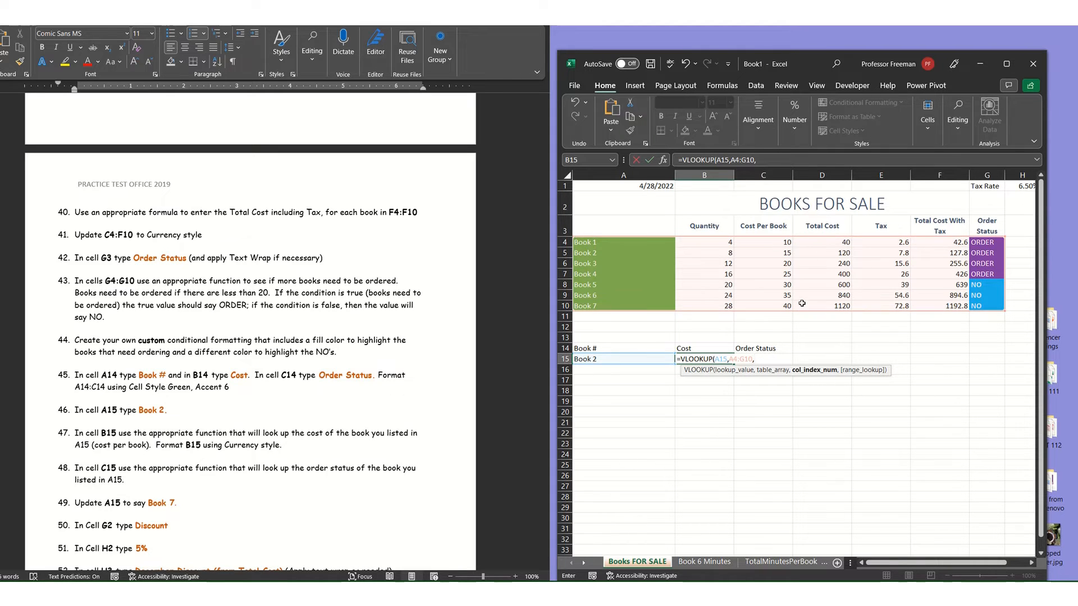
type(",")
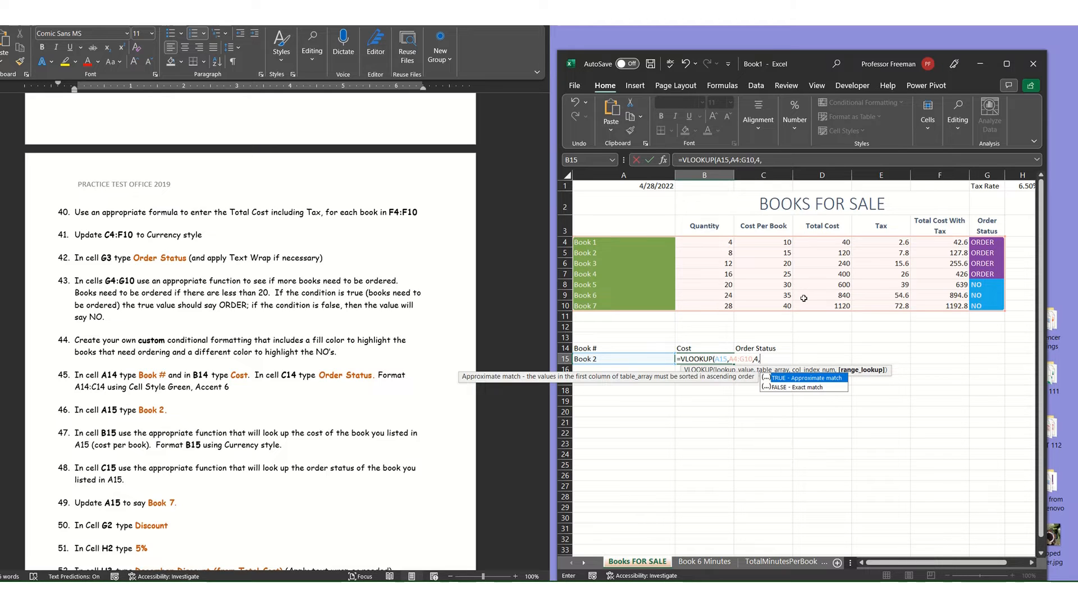
double_click(806, 388)
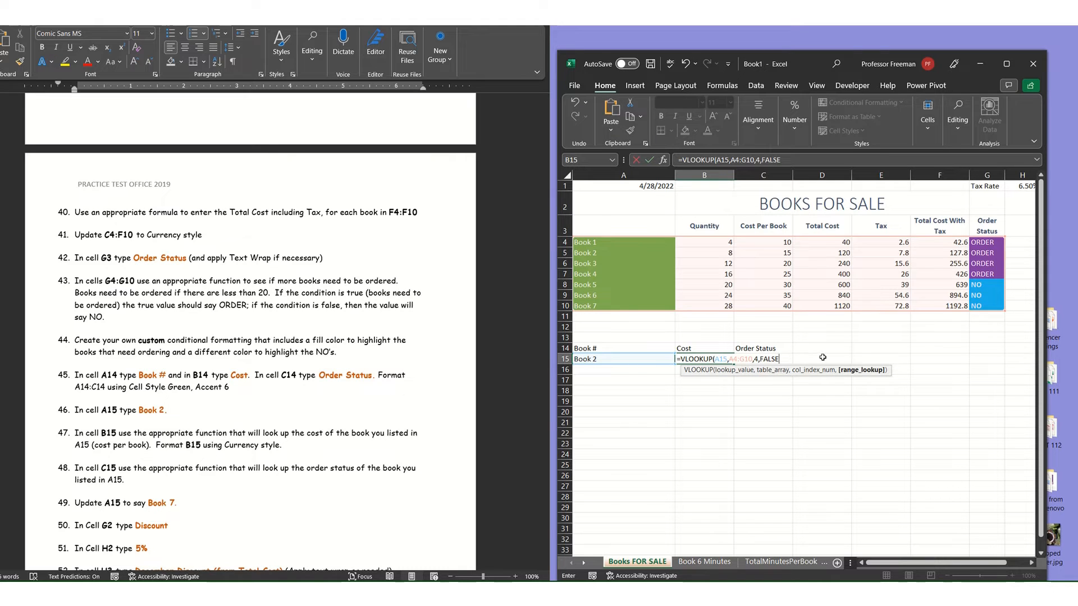
key("Return")
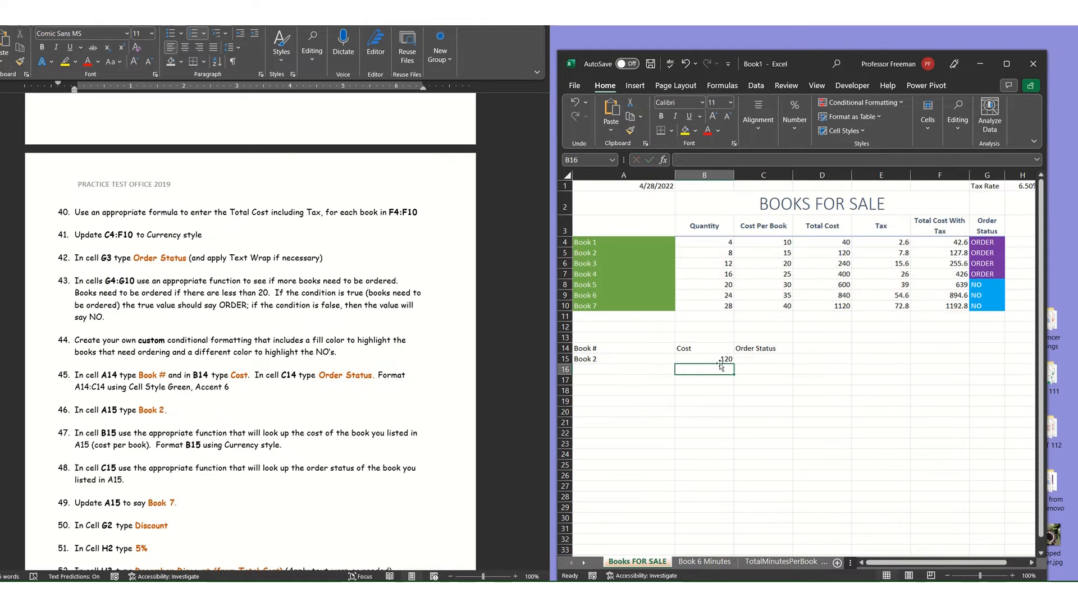
left_click(651, 359)
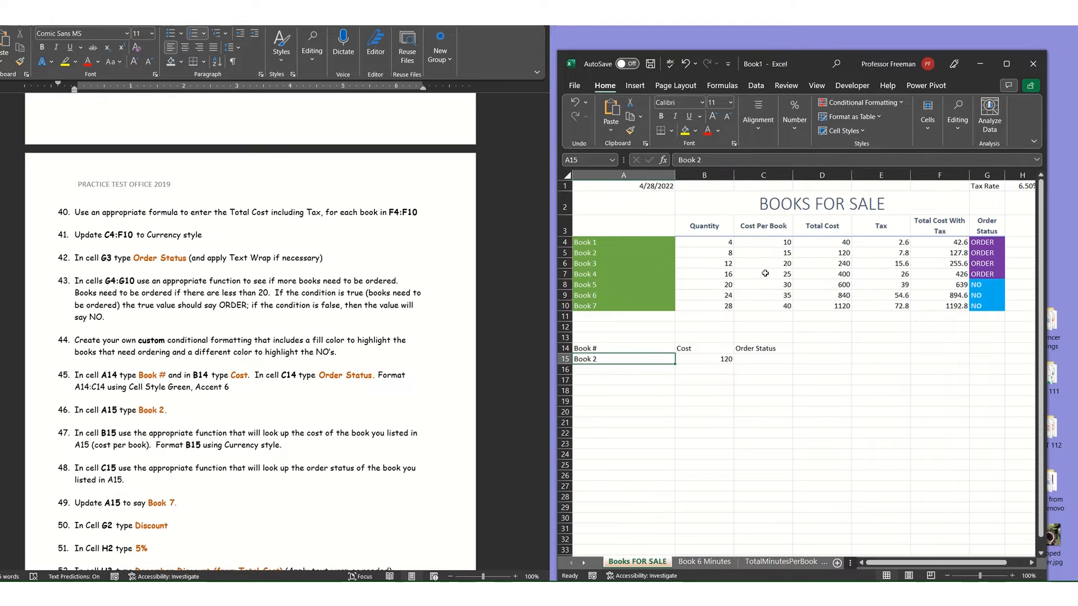
left_click(835, 252)
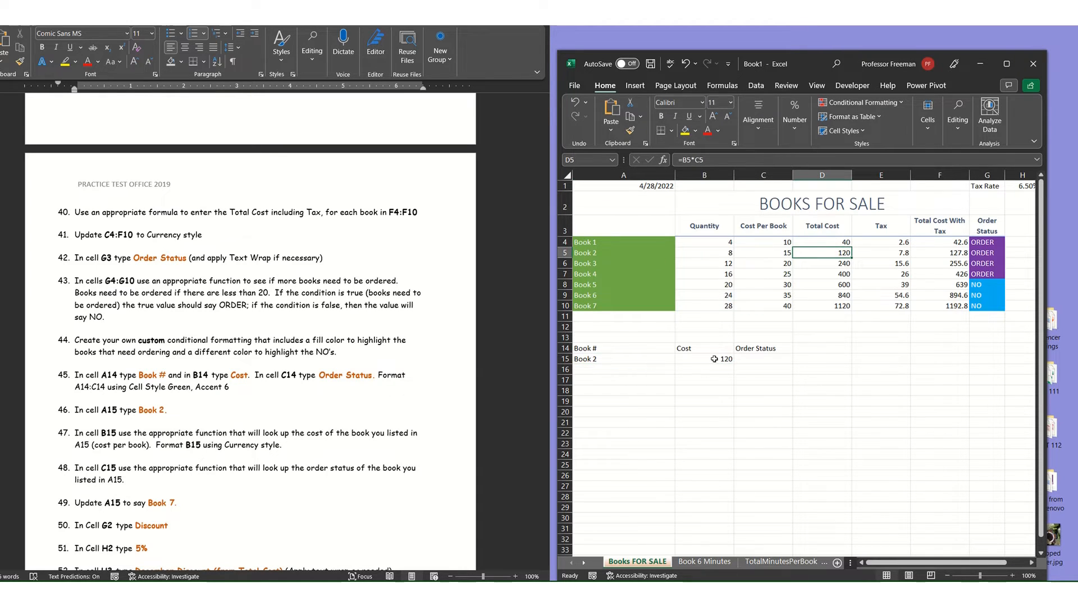
In C15, look up the order status of the book in A15 with =VLOOKUP(A15,A4:G10,7,FALSE).
left_click(768, 355)
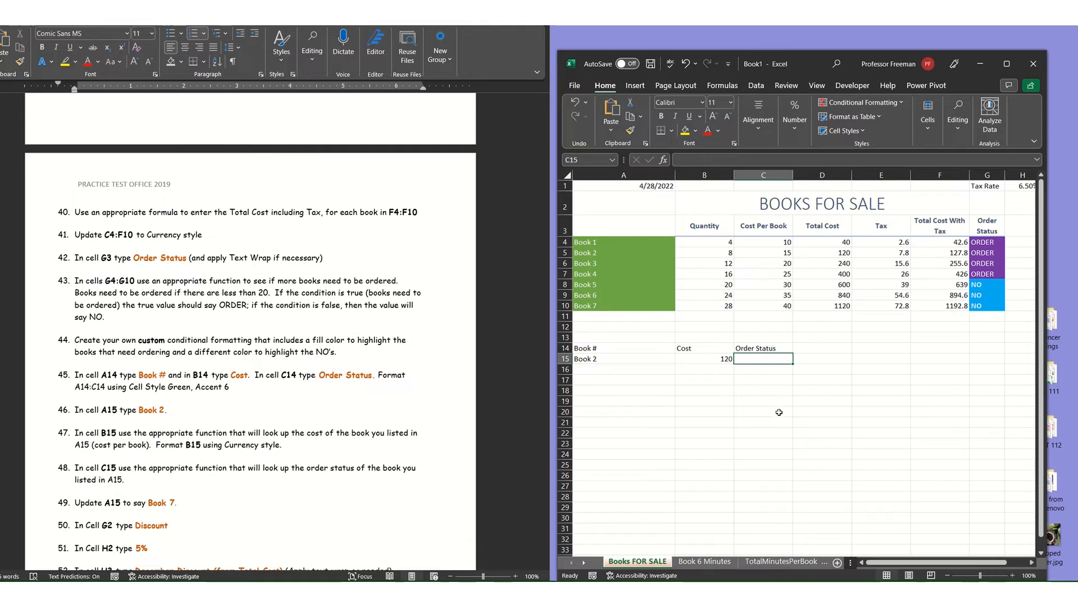
type("=vl")
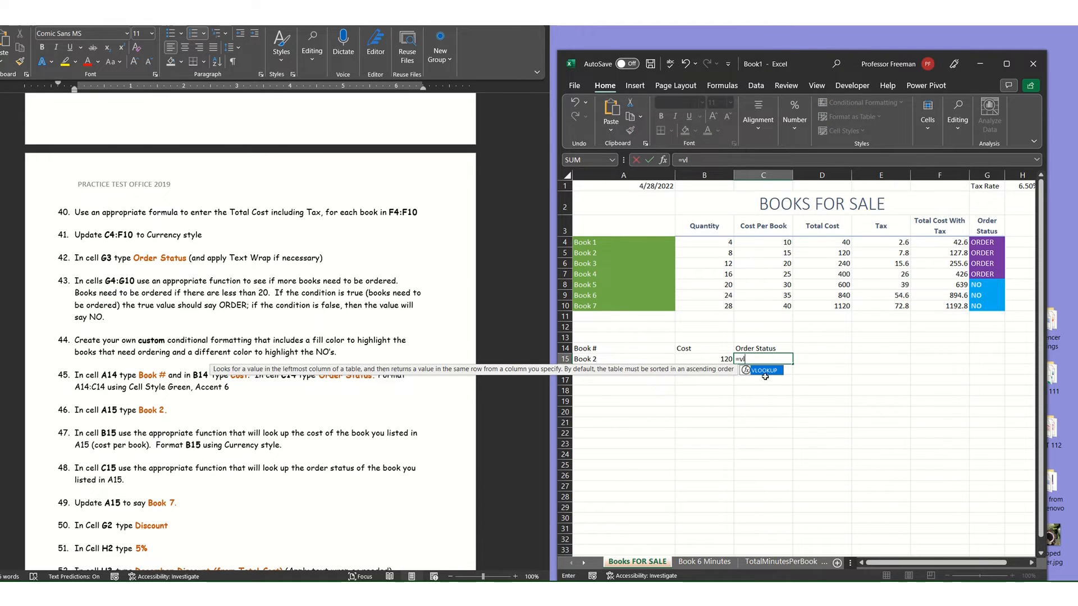
double_click(764, 372)
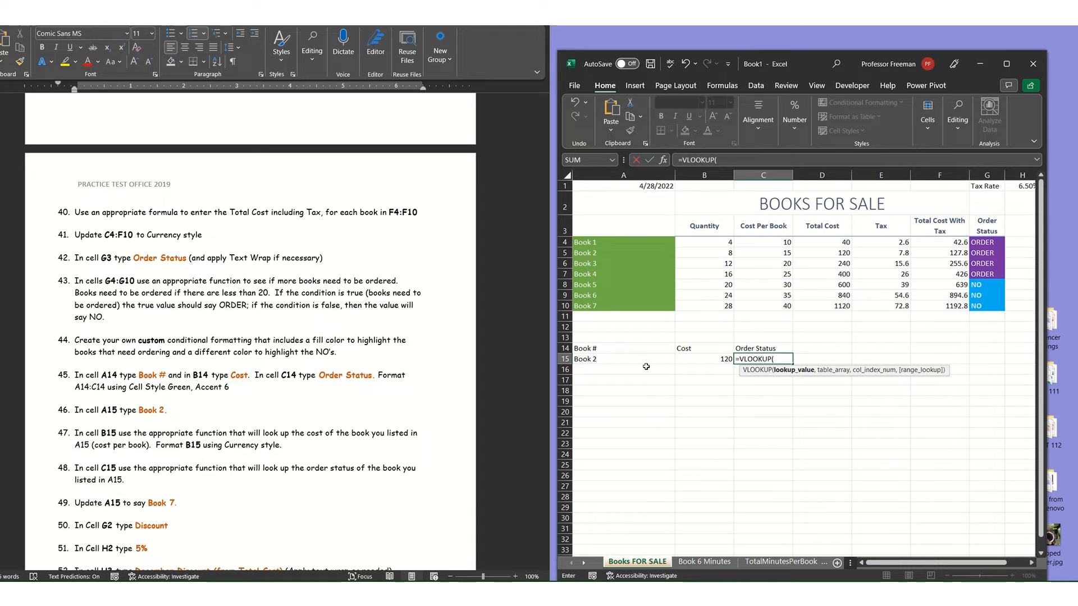
left_click(604, 359)
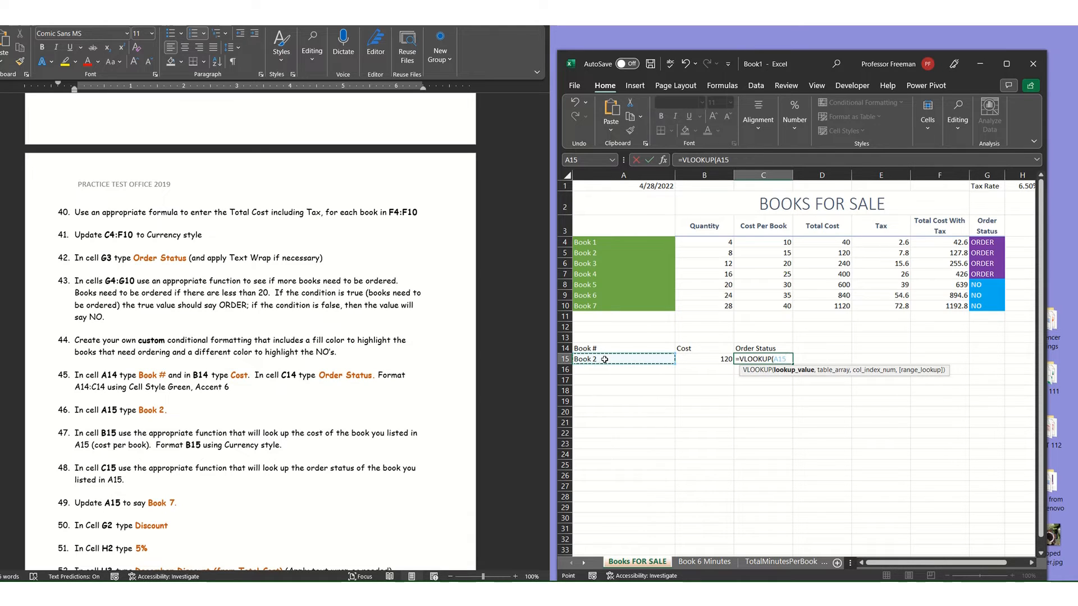
type(",")
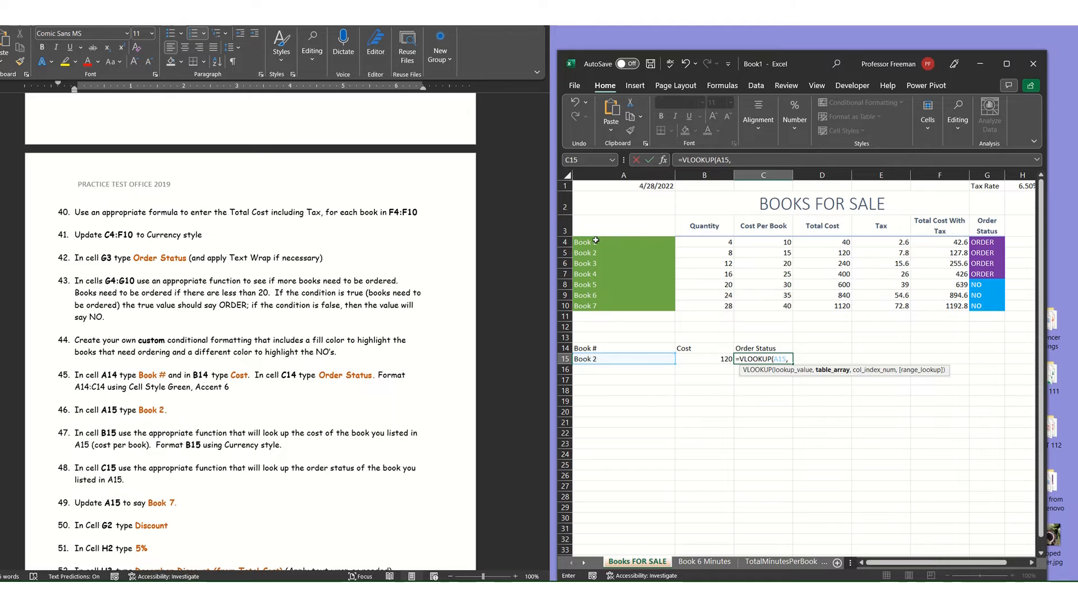
left_click_drag(598, 246, 986, 307)
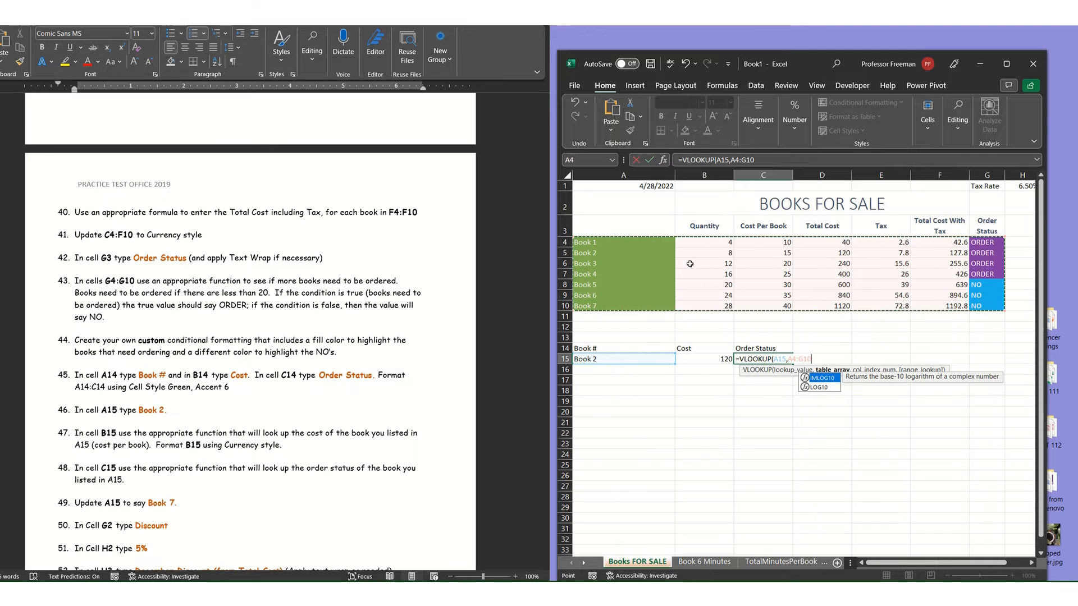
type(",")
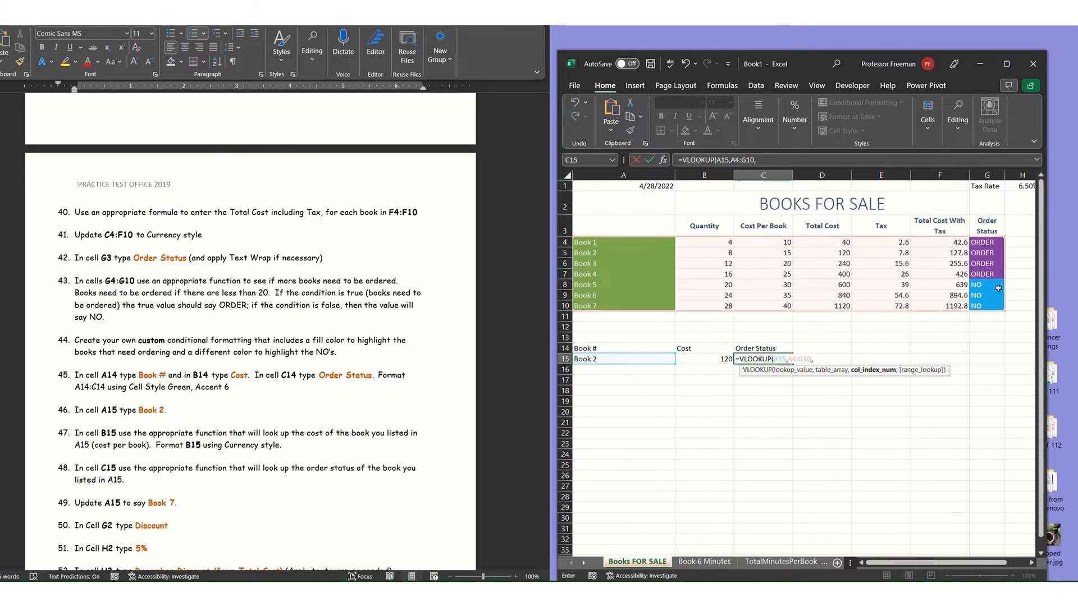
type("7,")
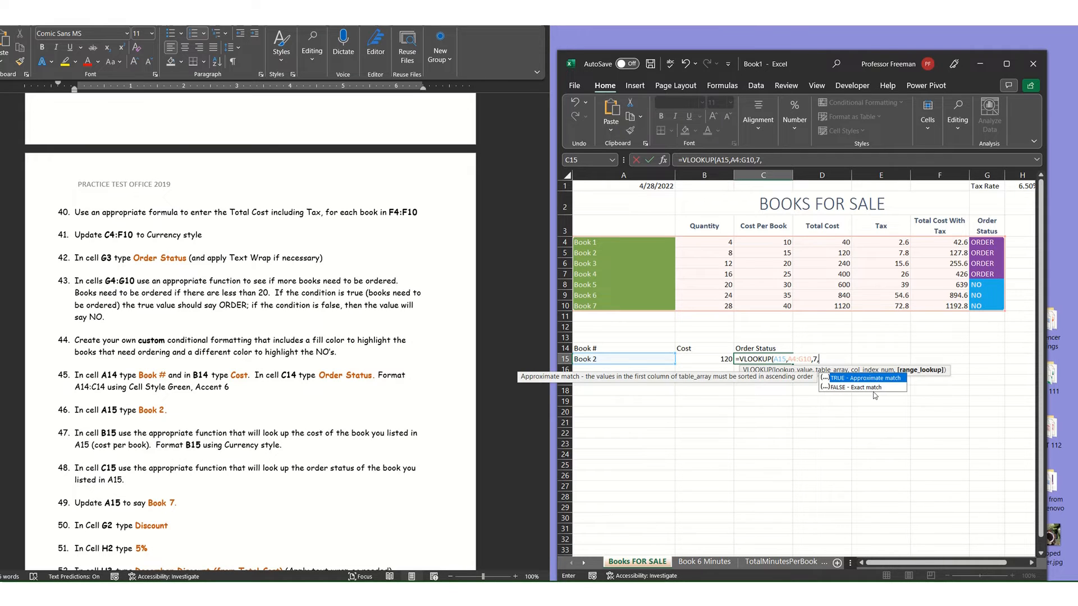
left_click(873, 387)
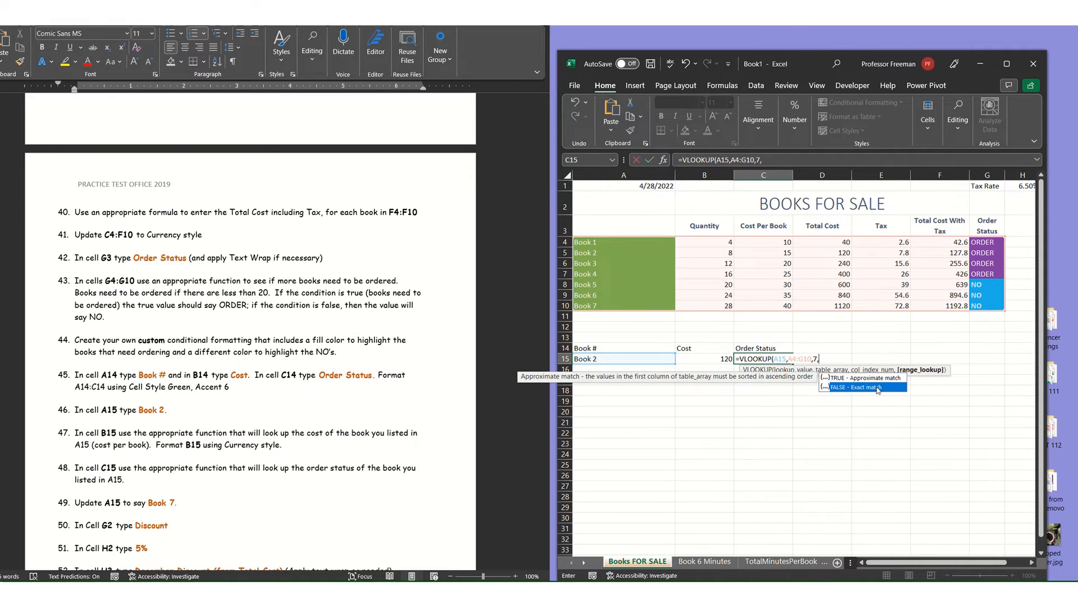
double_click(873, 387)
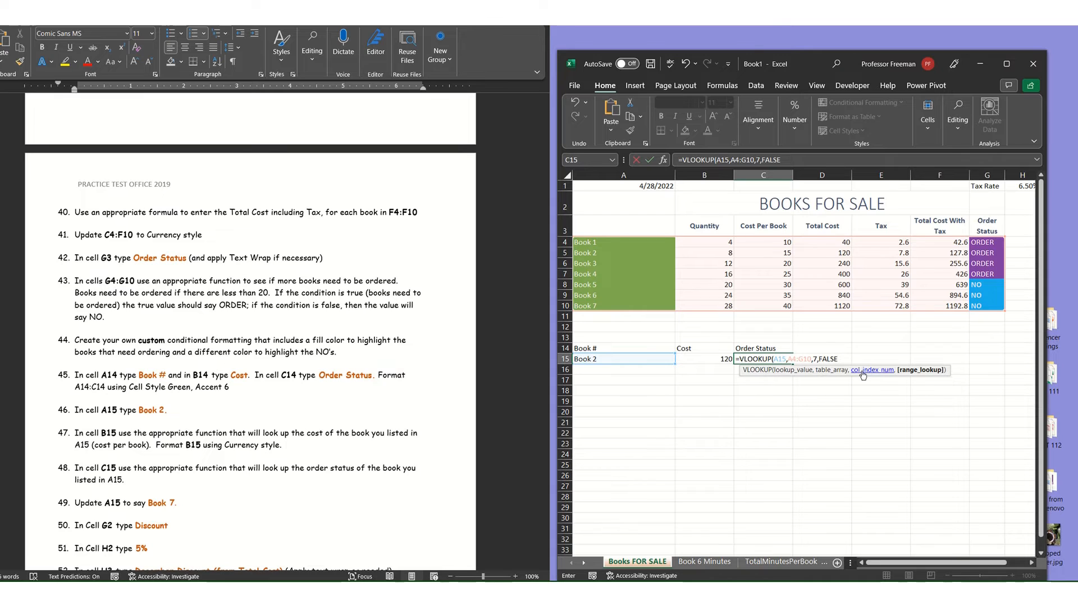
key("Return")
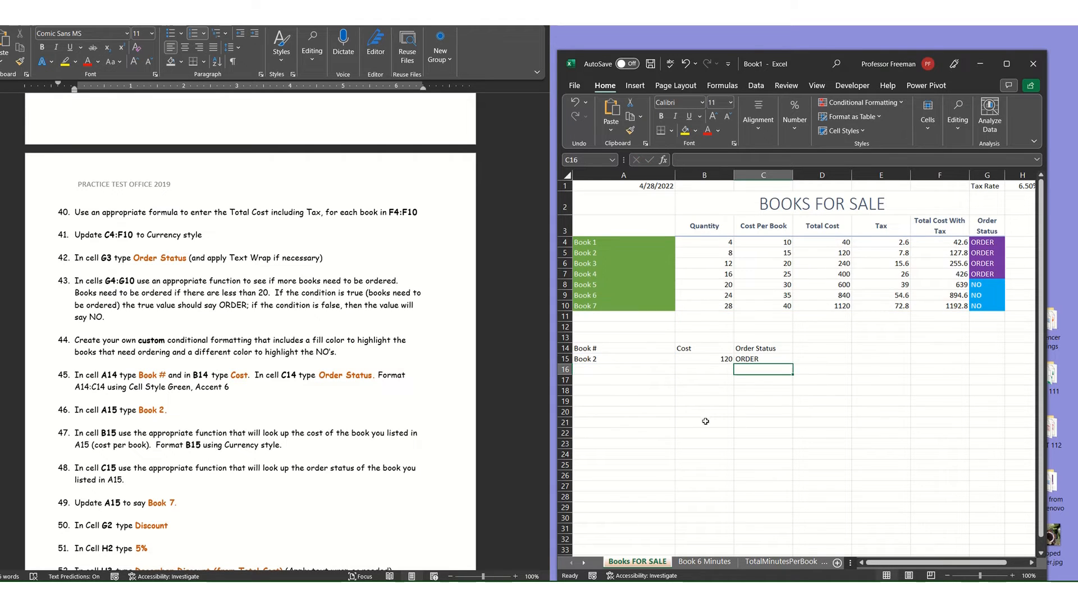
Change the book in A15 to "Book 3" to test both lookups.
left_click(625, 358)
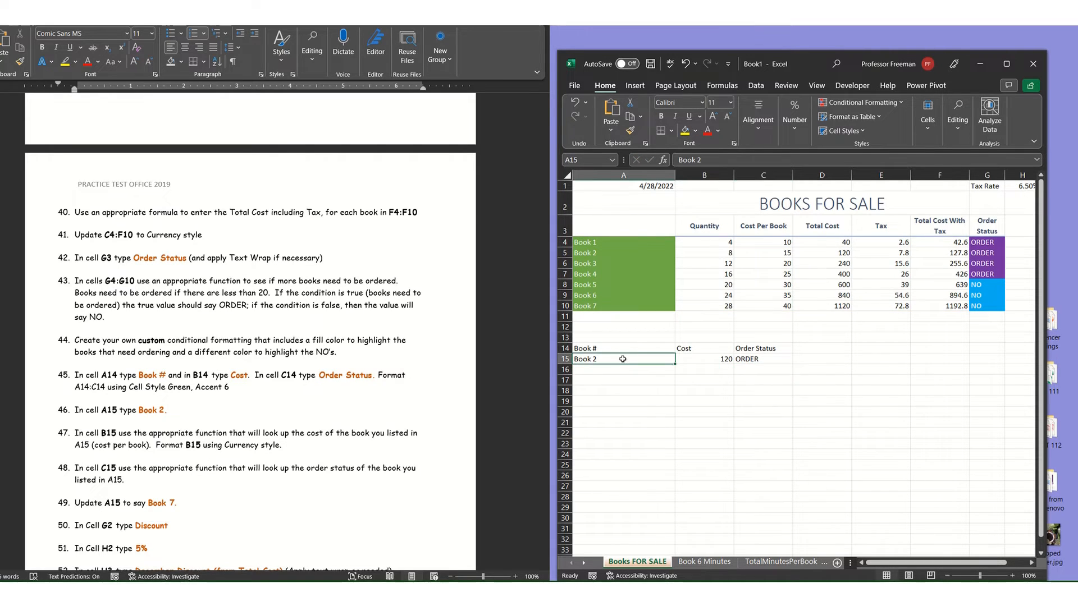
double_click(623, 359)
key("BackSpace")
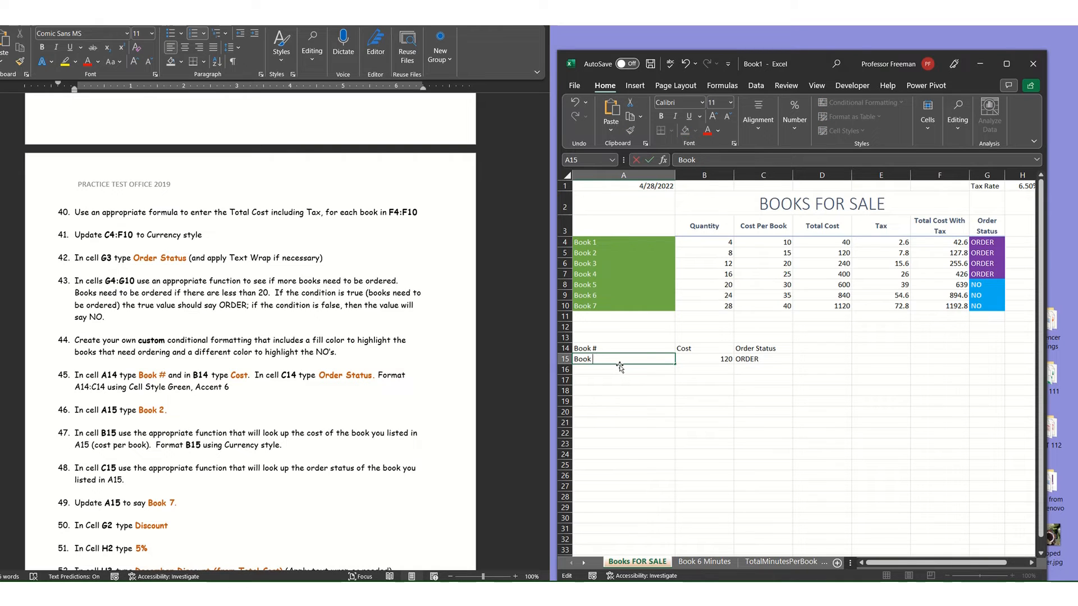
key("Return")
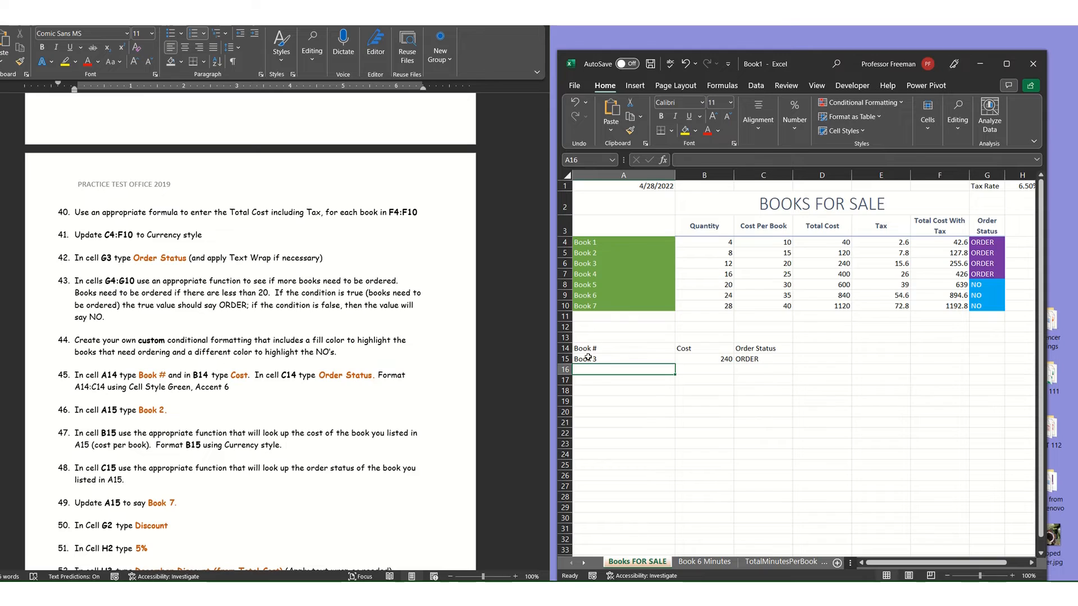
Compare the spelling of the book names in A4 and A6 with the entry in A15, and inspect the C15 formula.
left_click(585, 244)
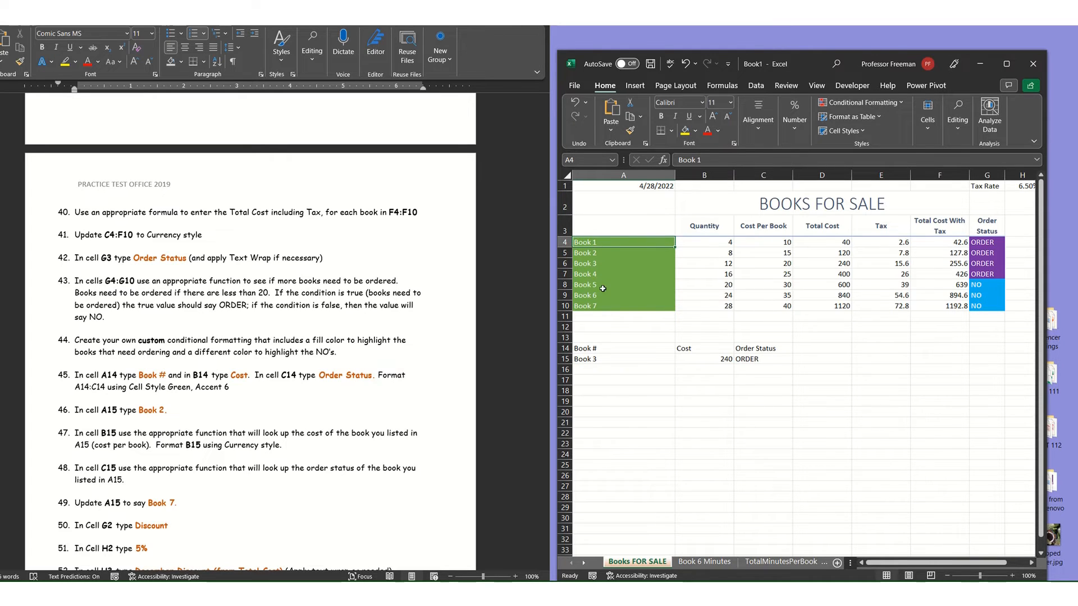
left_click(697, 160)
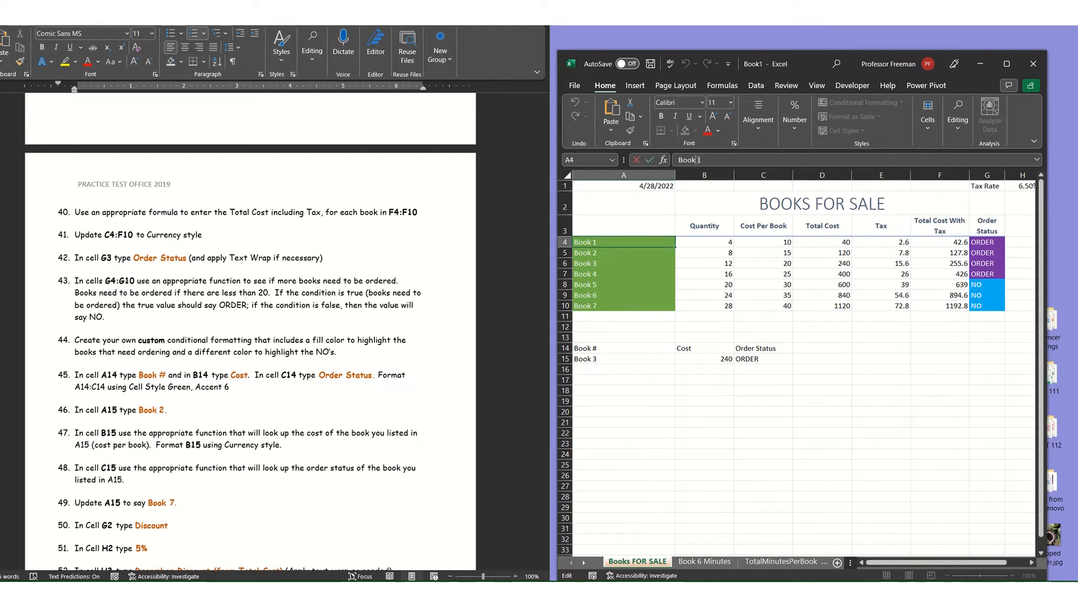
left_click(618, 361)
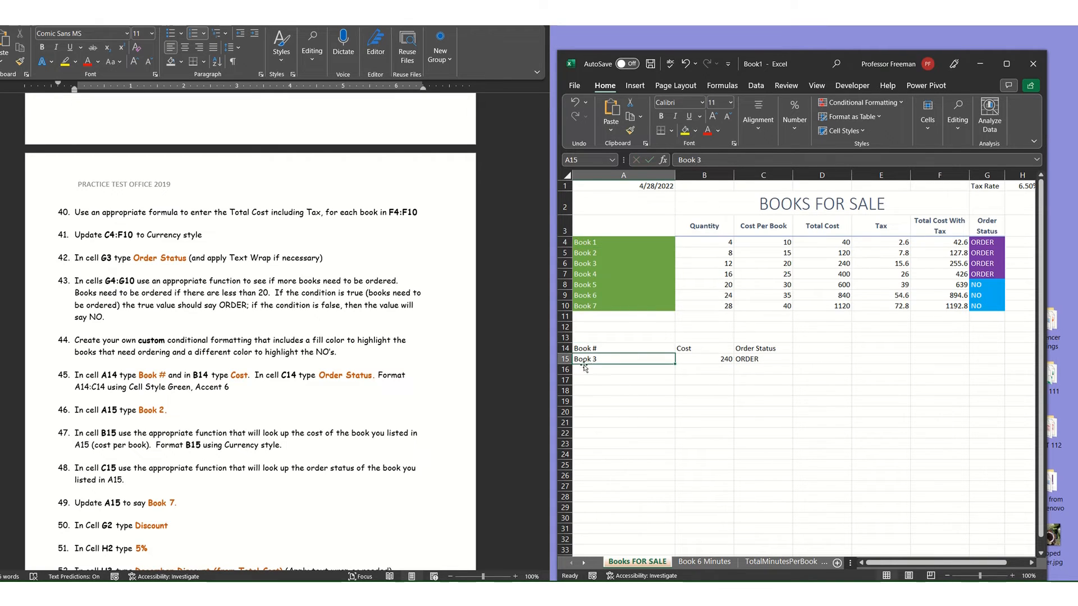
left_click(589, 263)
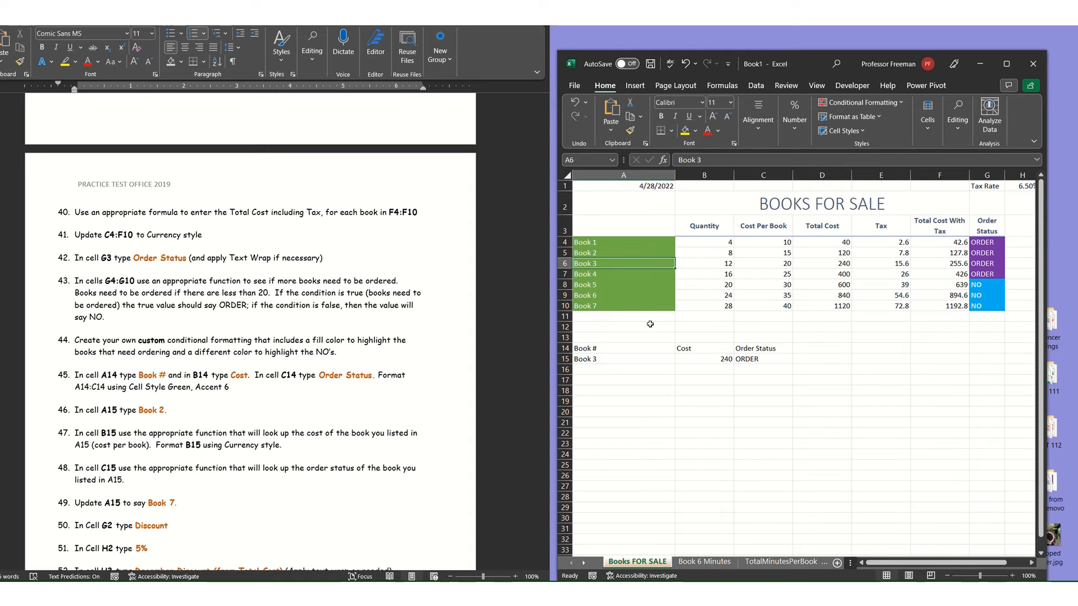
left_click(781, 360)
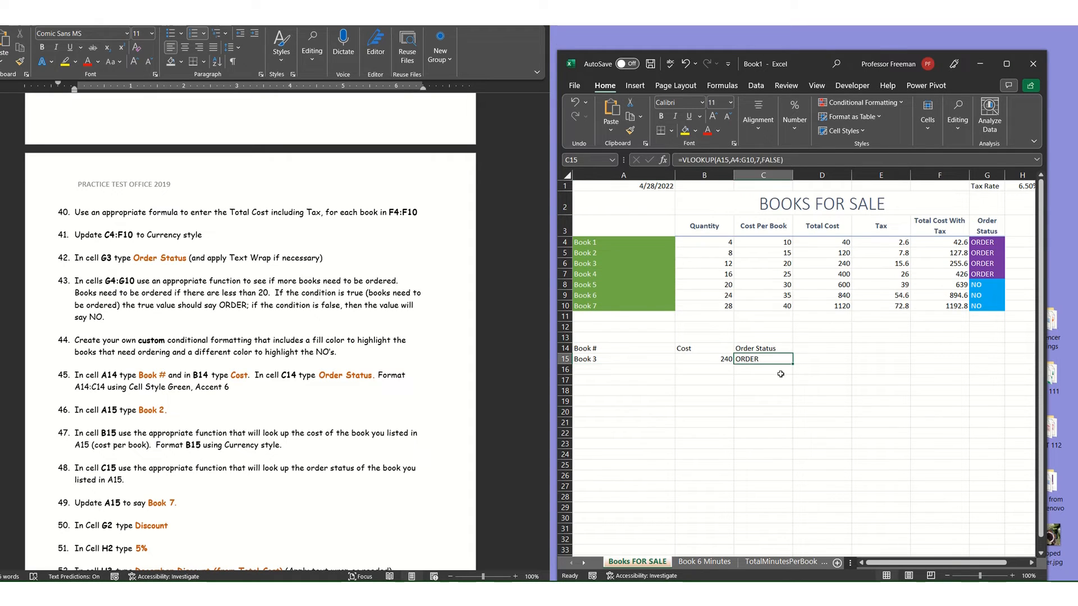
Update A15 to "Book 7" and check the lookup cells B15 and C15 against the test instructions.
left_click(616, 358)
double_click(615, 358)
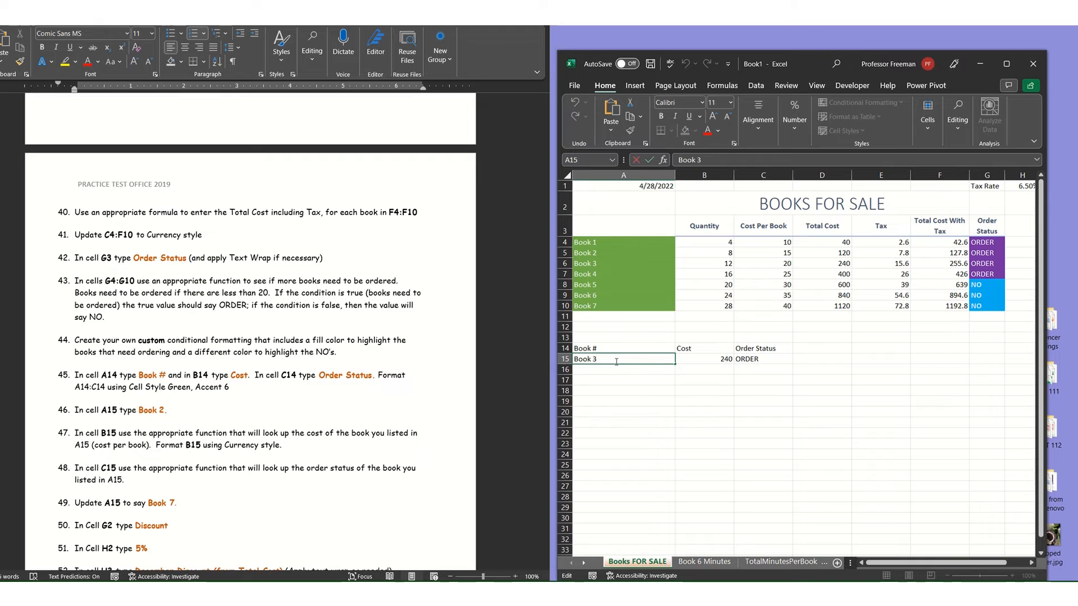
key("BackSpace")
type("7")
key("Return")
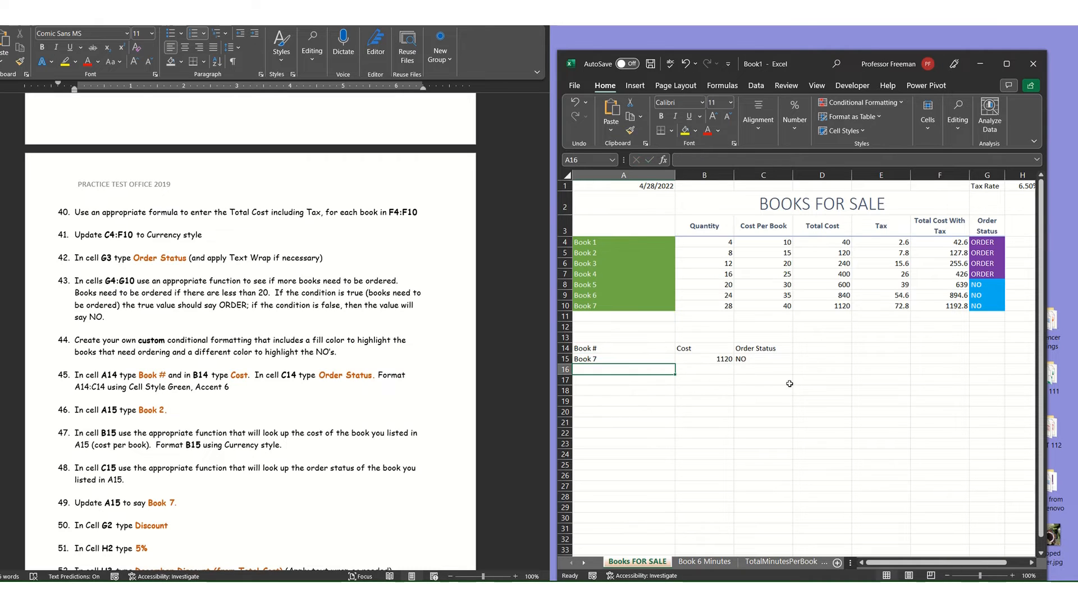
left_click(714, 358)
left_click(771, 358)
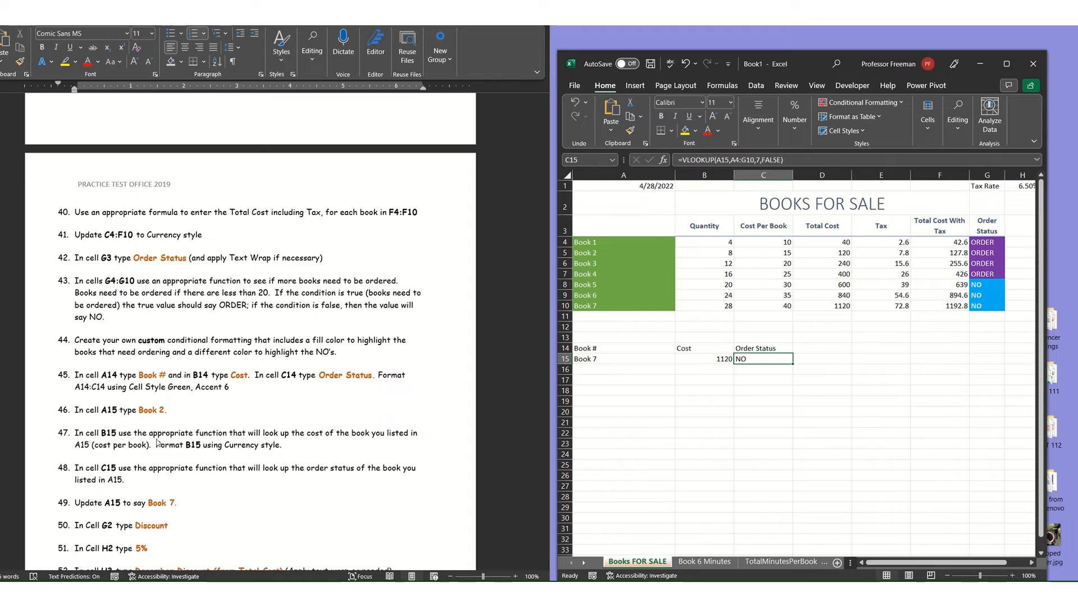
scroll(194, 440, "down", 2)
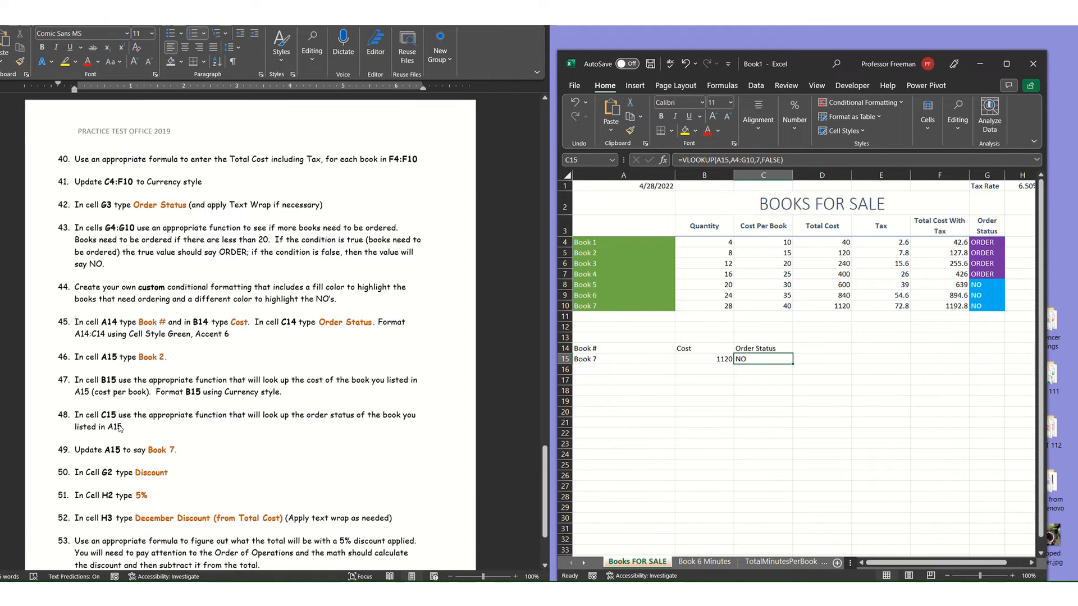
Following the test instructions, enter the label "Discount" in G2 and the rate 5% in H2.
scroll(120, 428, "down", 1)
scroll(112, 393, "down", 1)
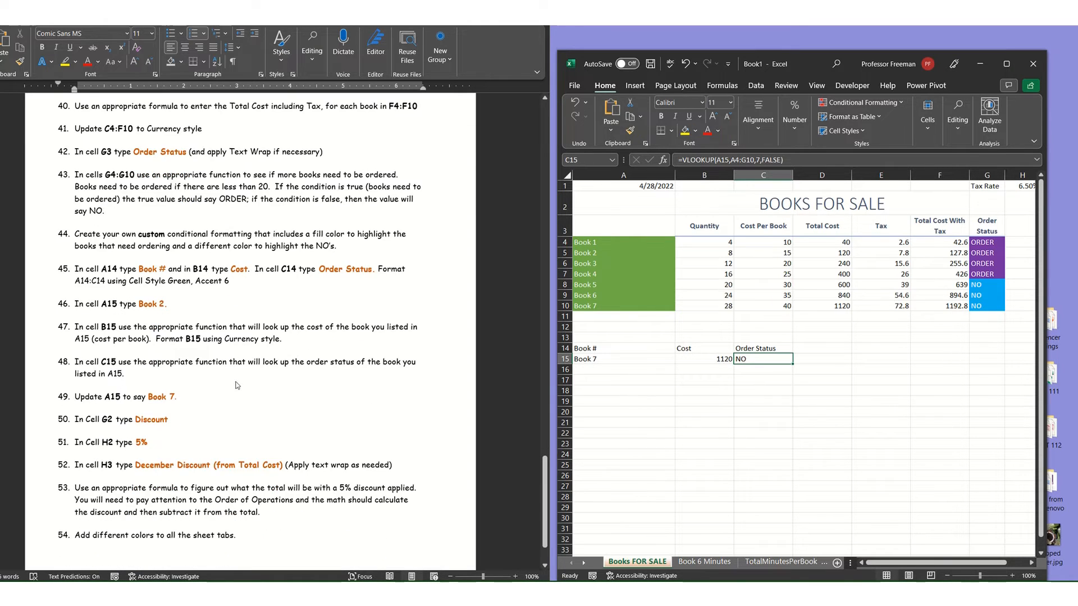
left_click(353, 364)
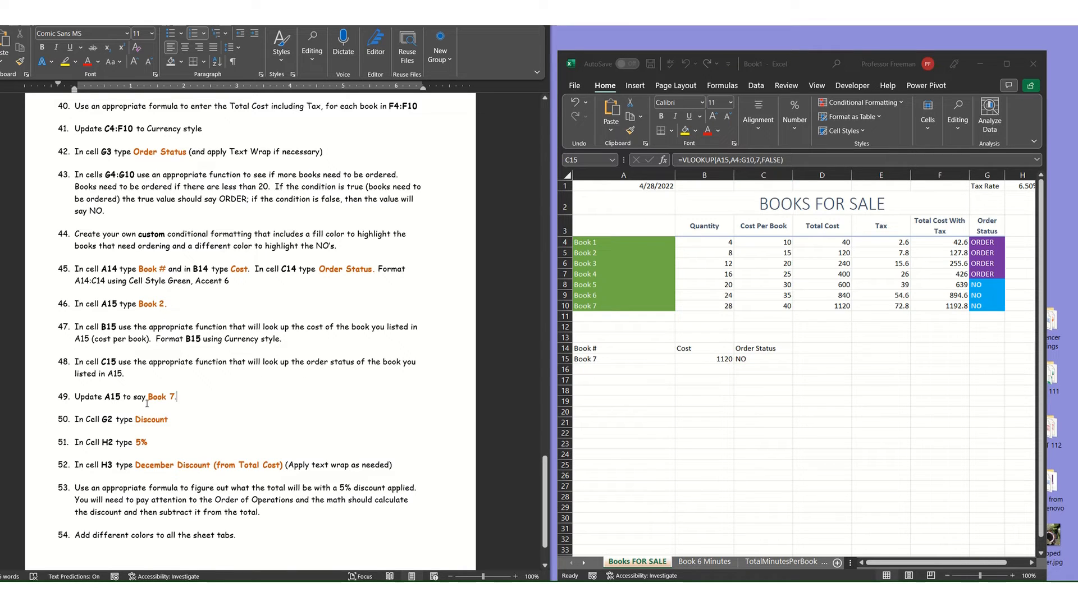
scroll(175, 401, "down", 1)
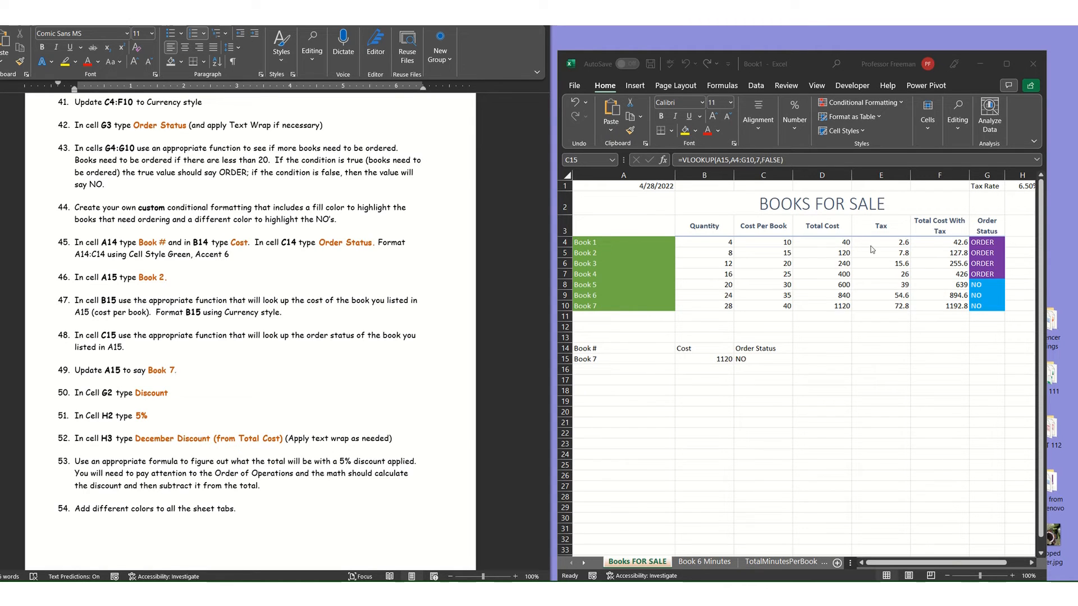
left_click(986, 205)
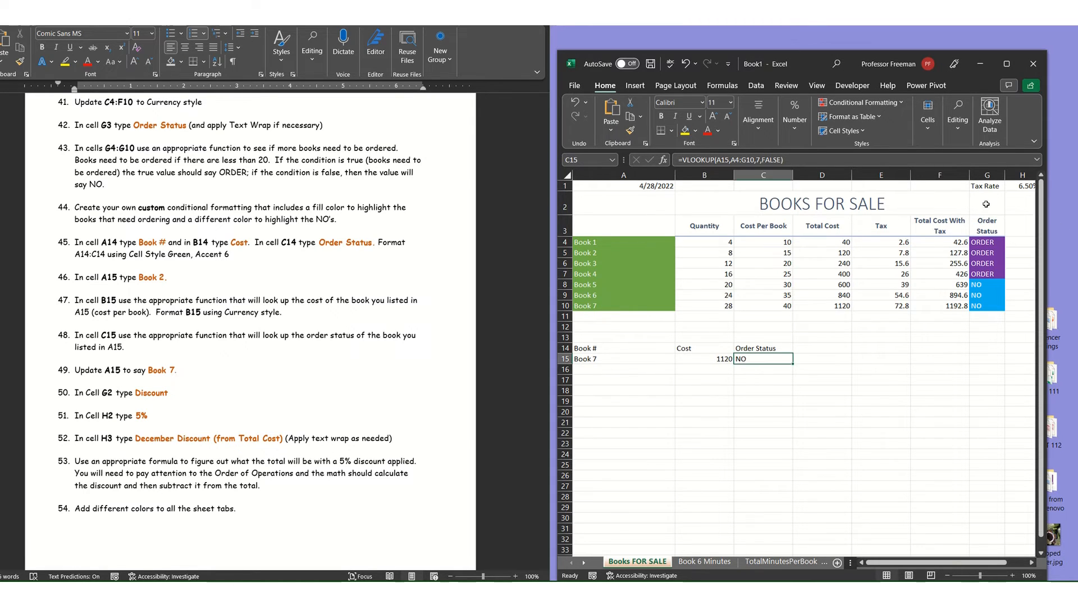
type("D")
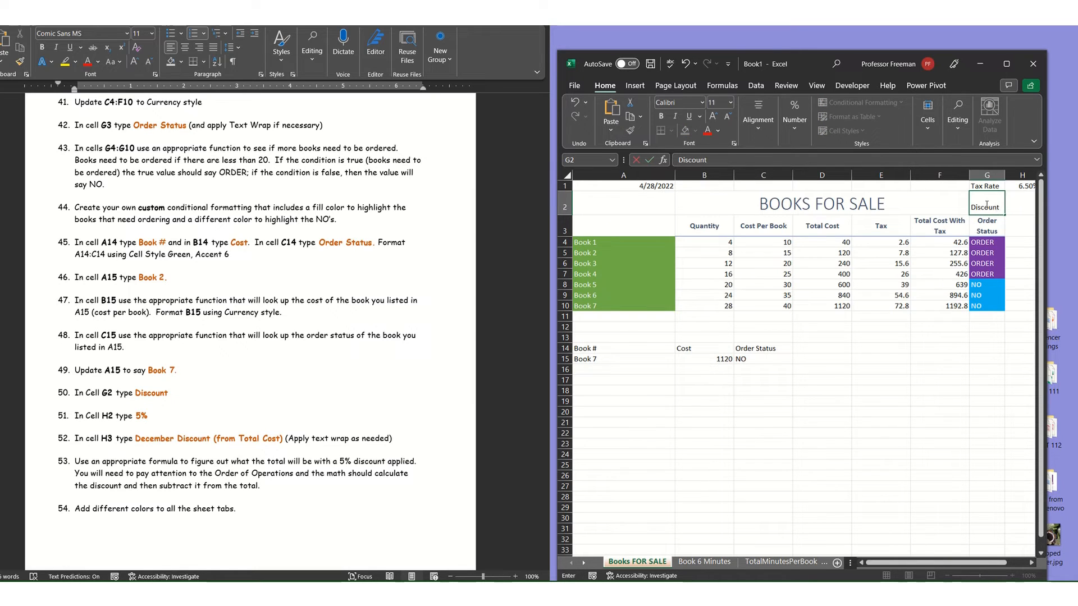
type("iscount")
key("Tab")
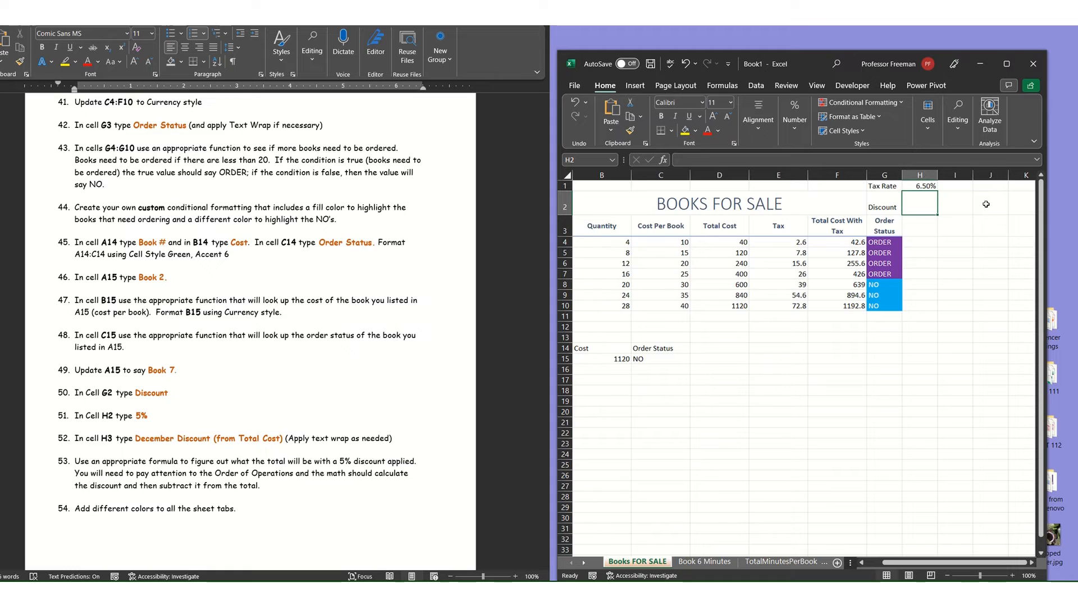
type("5%")
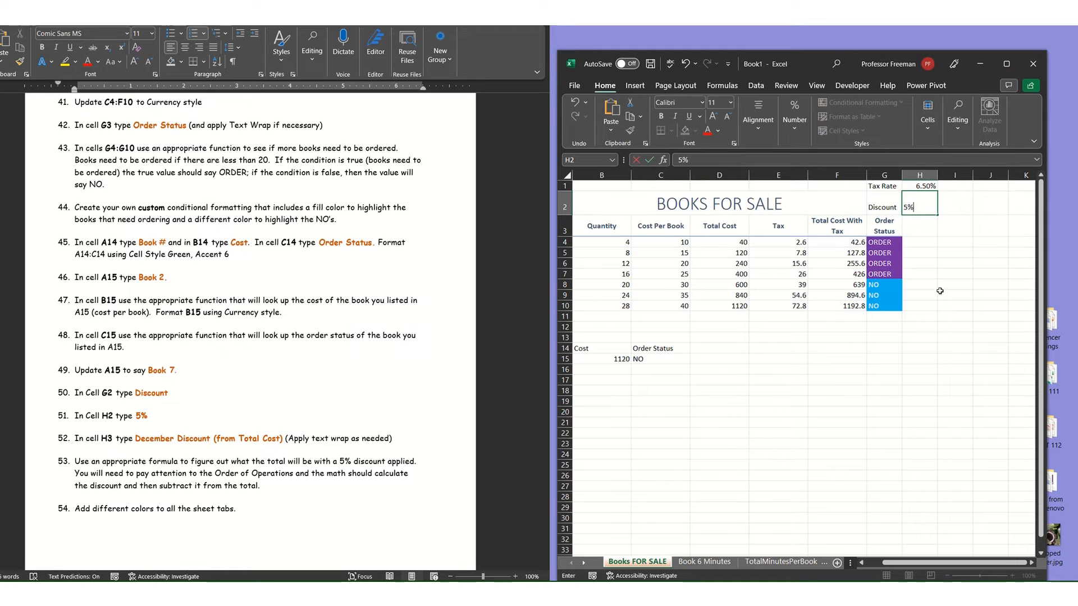
left_click(912, 316)
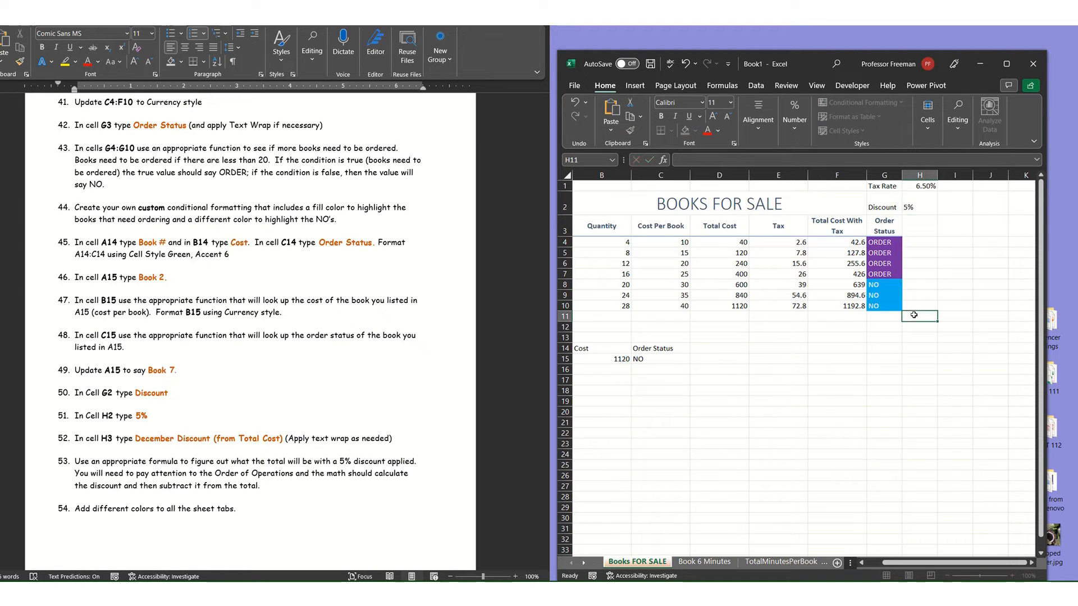
Enter the column heading "December Discount from total cost" in H3.
left_click(924, 242)
left_click(918, 232)
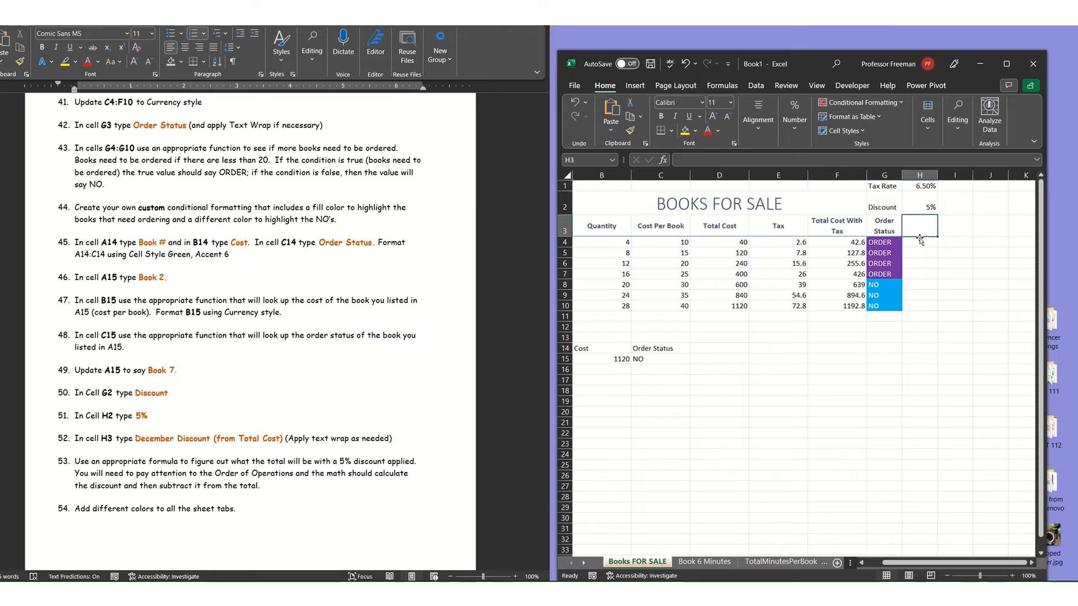
type("Dece")
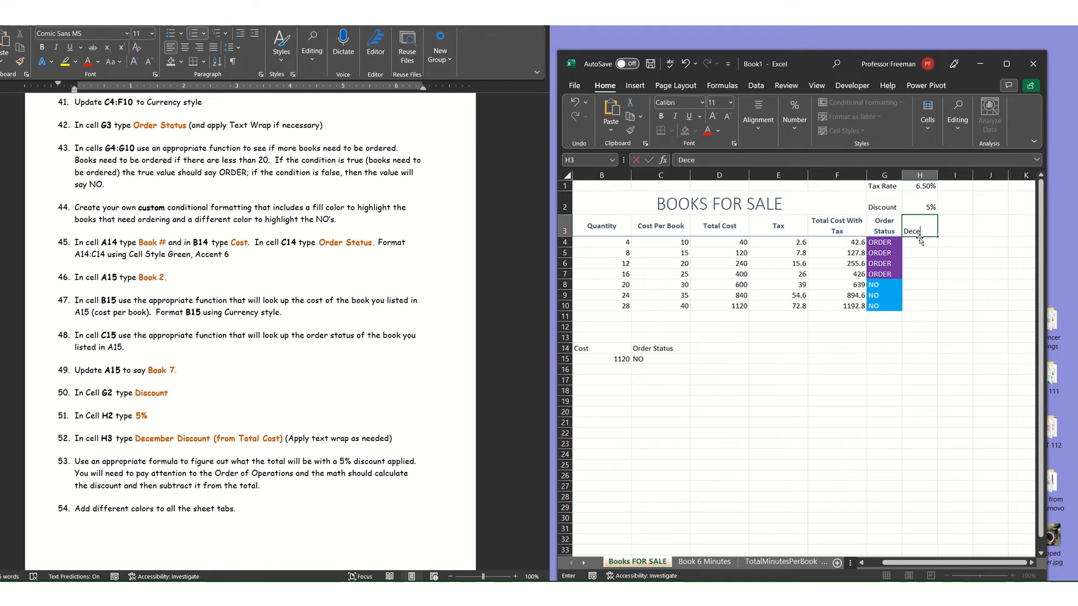
type("mber Discount from ")
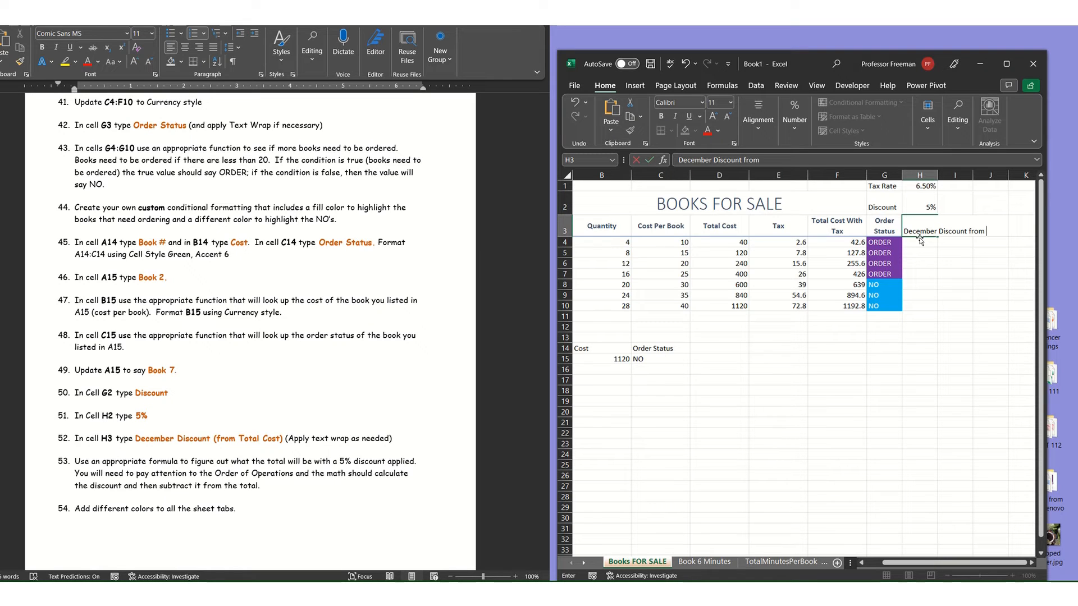
type("total cost")
key("Return")
left_click(928, 231)
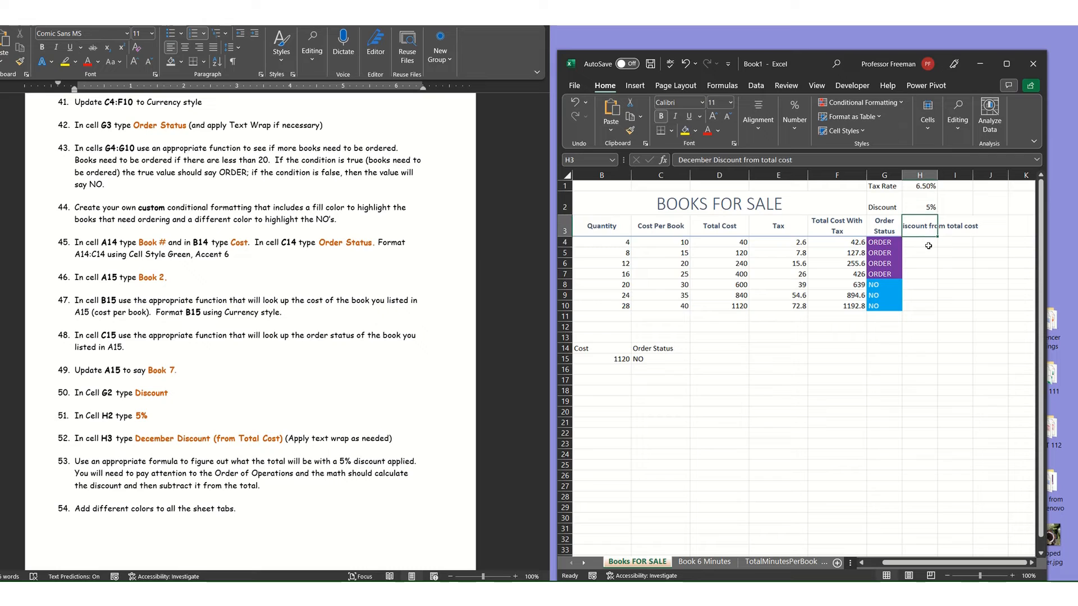
Review the discount rate in H2 and the Tax, Total Cost and Total Cost With Tax formulas in row 4.
left_click(929, 245)
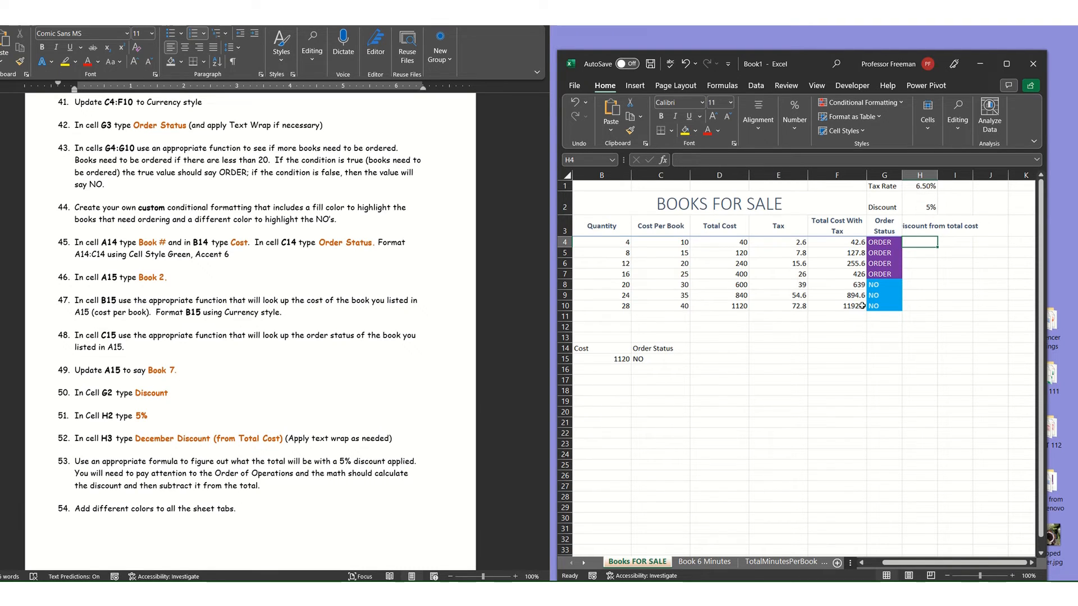
left_click(923, 210)
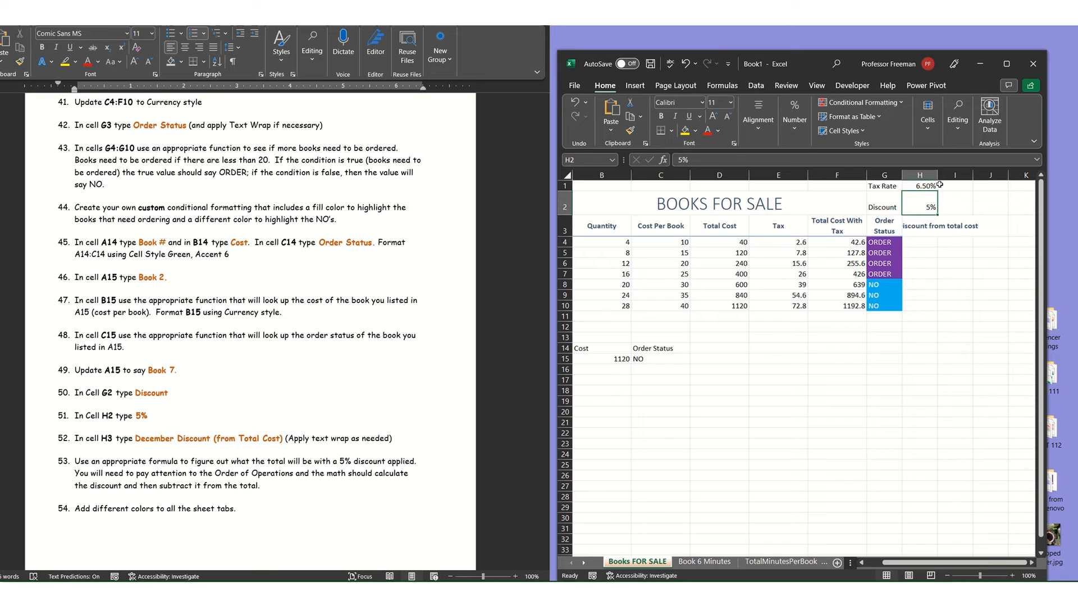
left_click(788, 244)
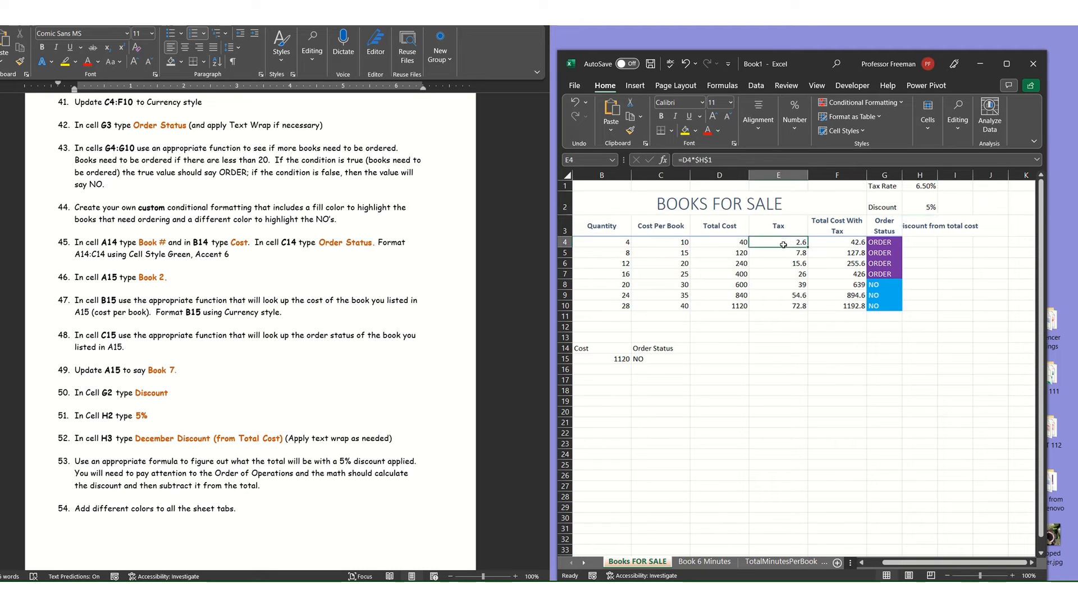
left_click(741, 242)
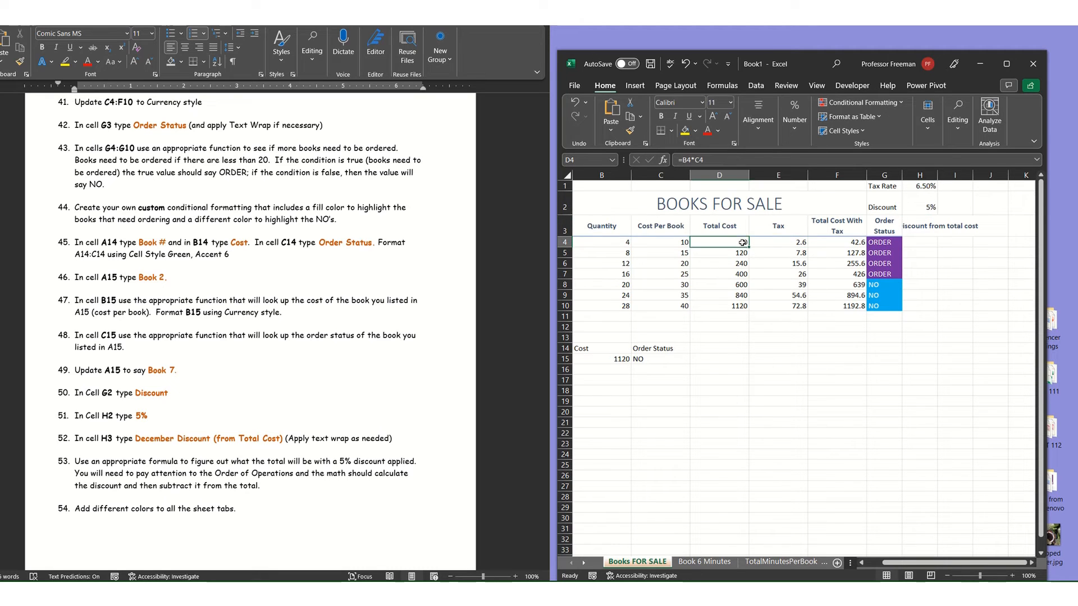
left_click(844, 241)
left_click(917, 243)
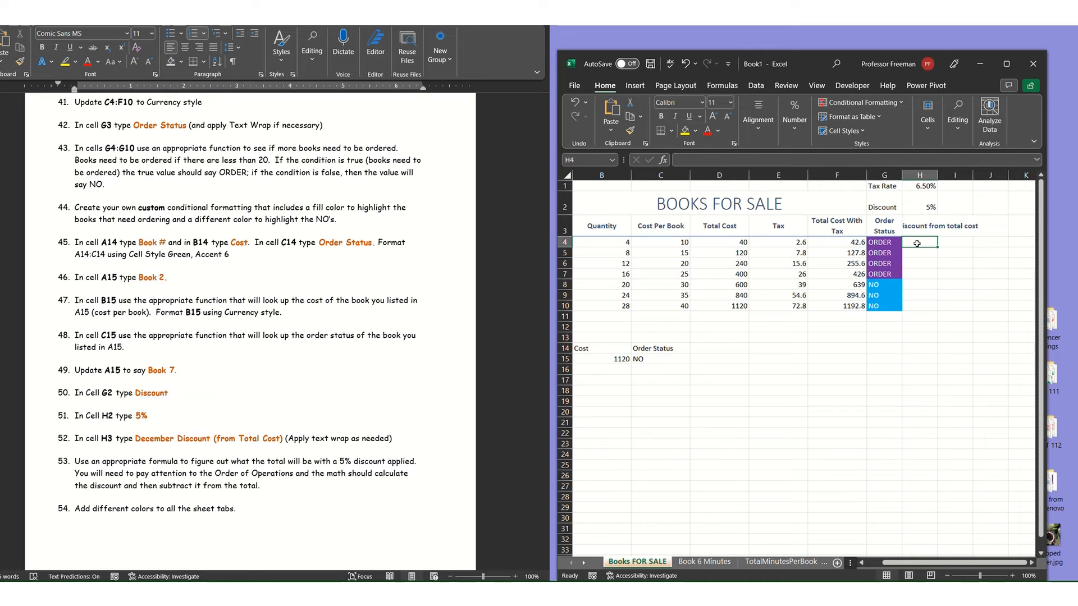
type("=")
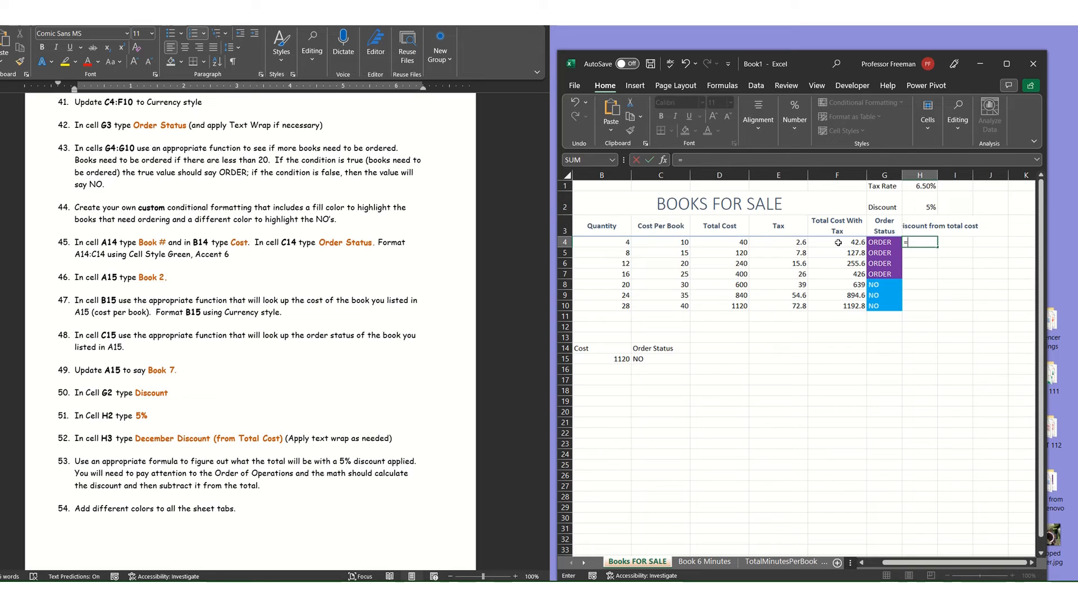
left_click_drag(735, 241, 734, 234)
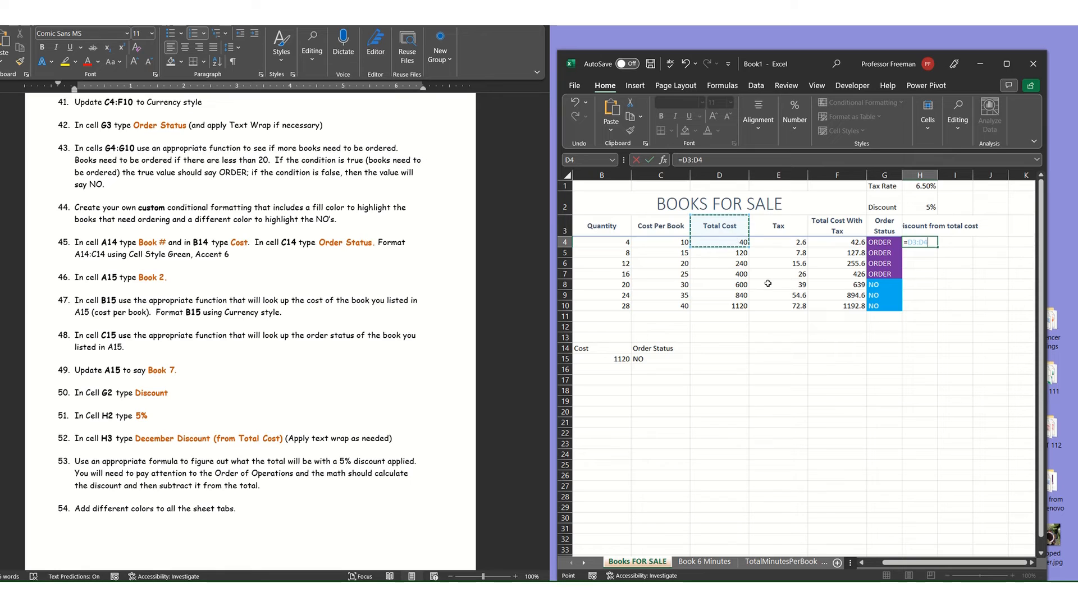
left_click(735, 242)
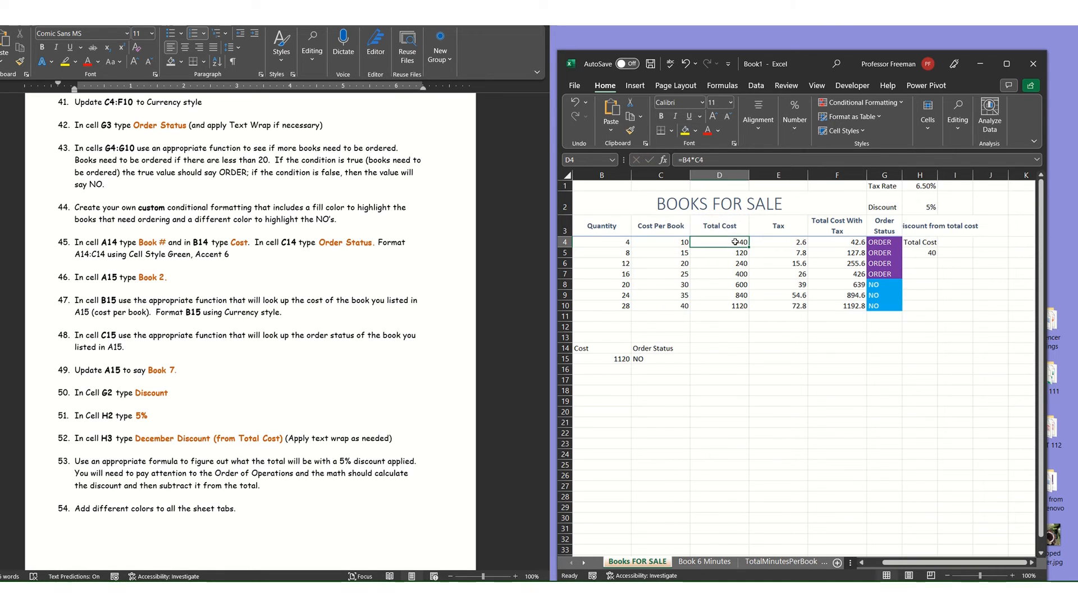
left_click(916, 240)
type("\\")
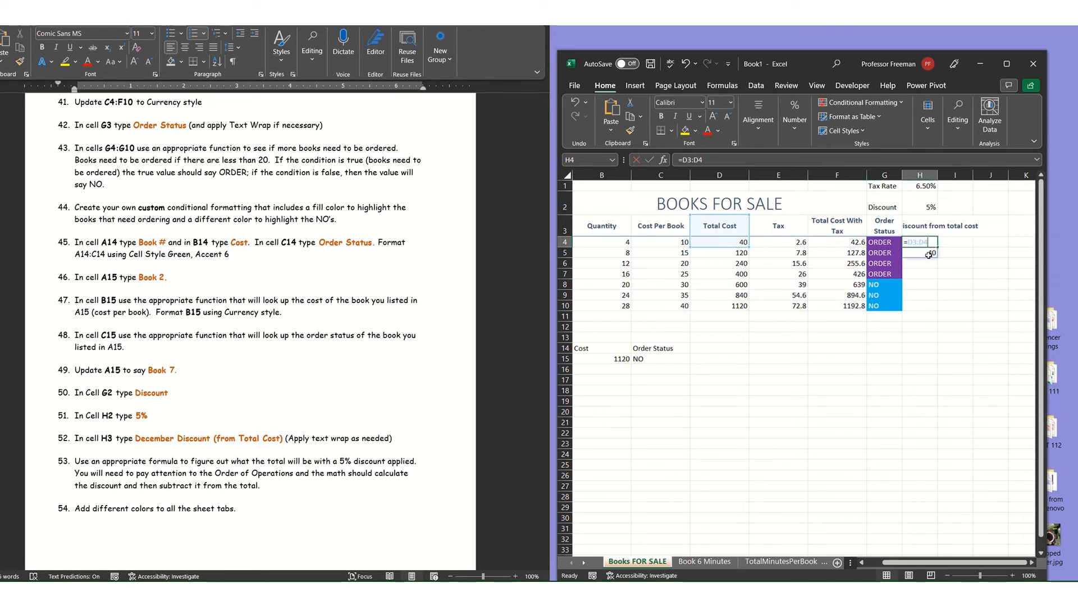
key("BackSpace")
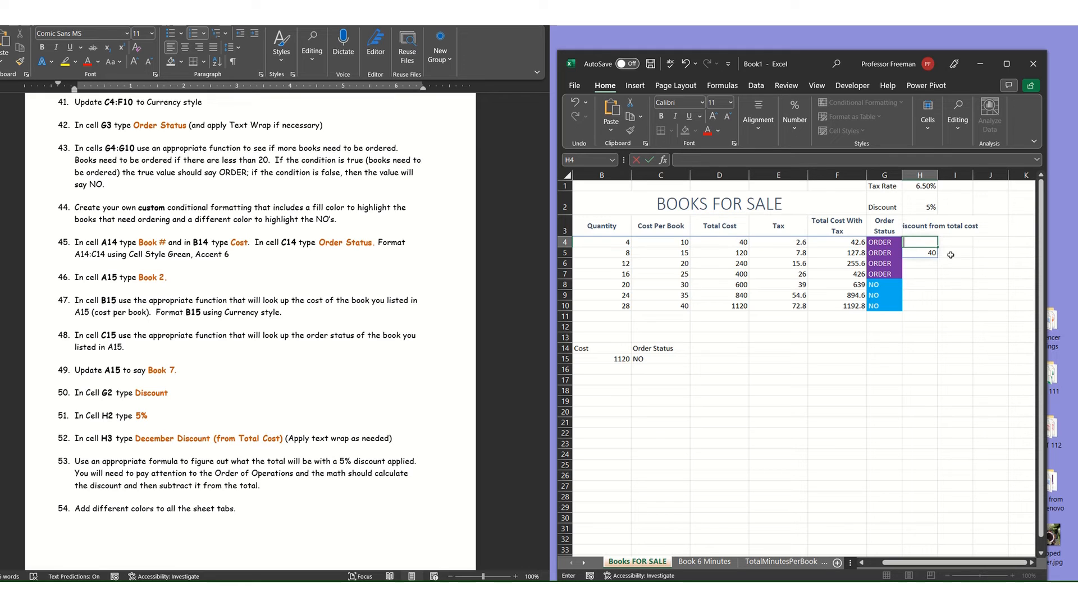
left_click_drag(966, 283, 957, 275)
Try calculating the discount amount for Book 1 in H4 with the formula =D4*H2.
left_click(921, 242)
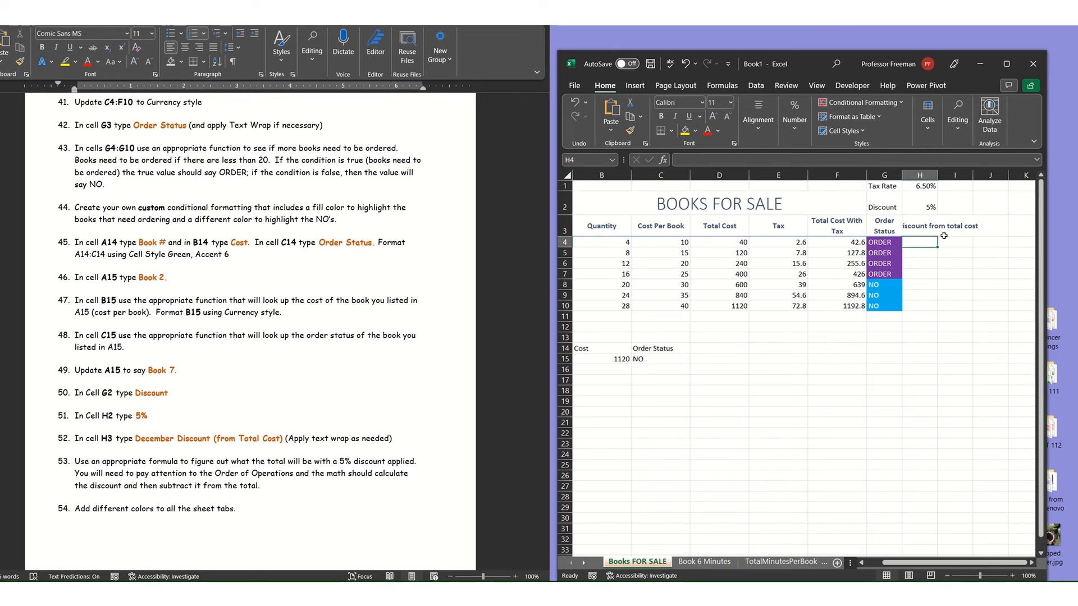
type("=")
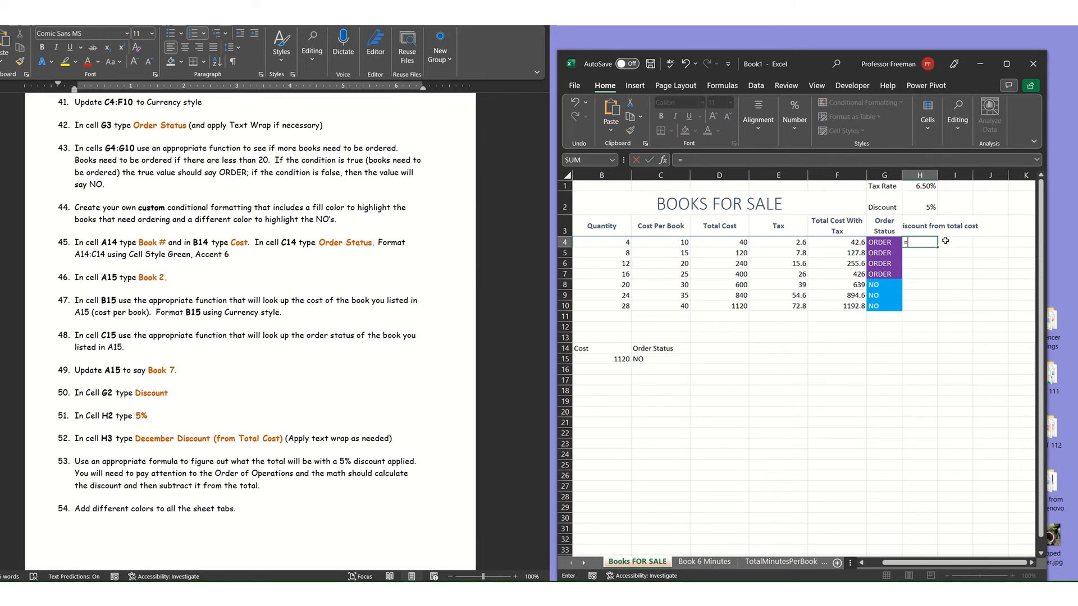
left_click(722, 242)
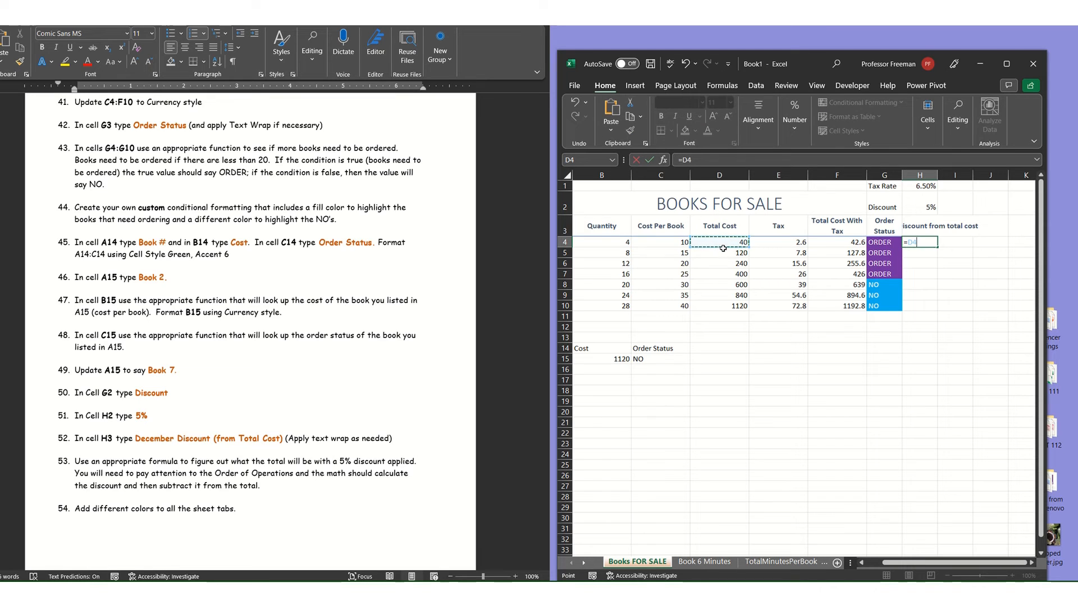
type("*")
left_click(923, 199)
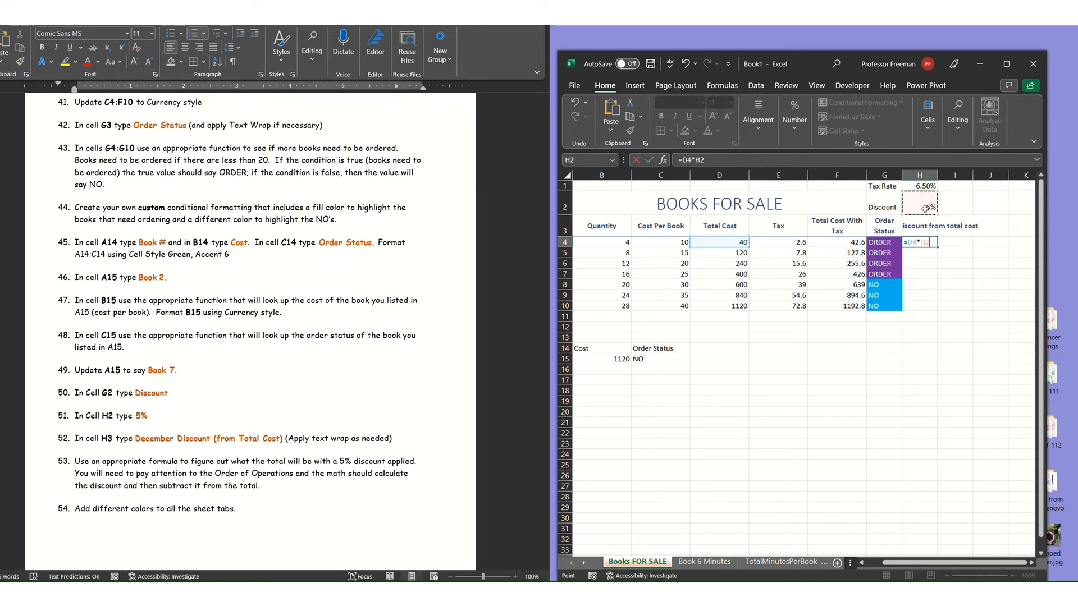
key("Return")
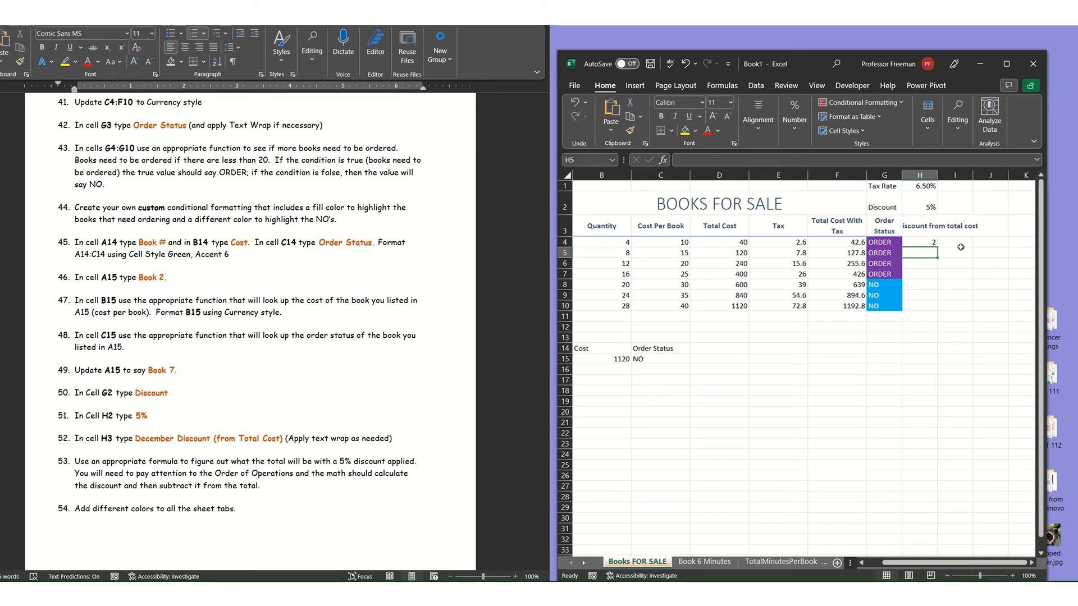
Try extending the discount formula in H4 to =D4*H2-D4.
left_click(920, 243)
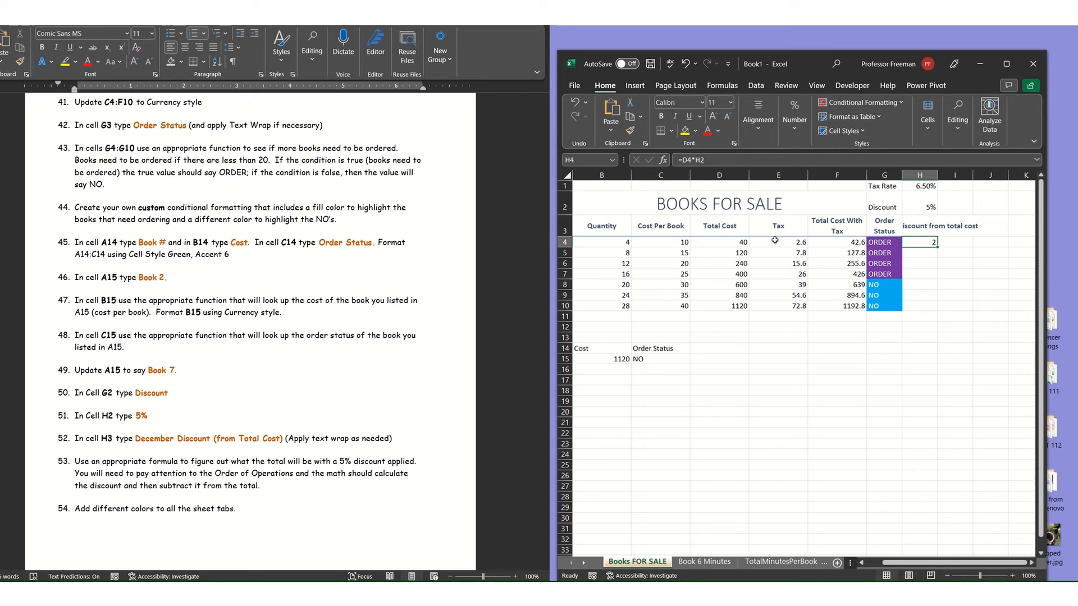
double_click(927, 242)
key("Escape")
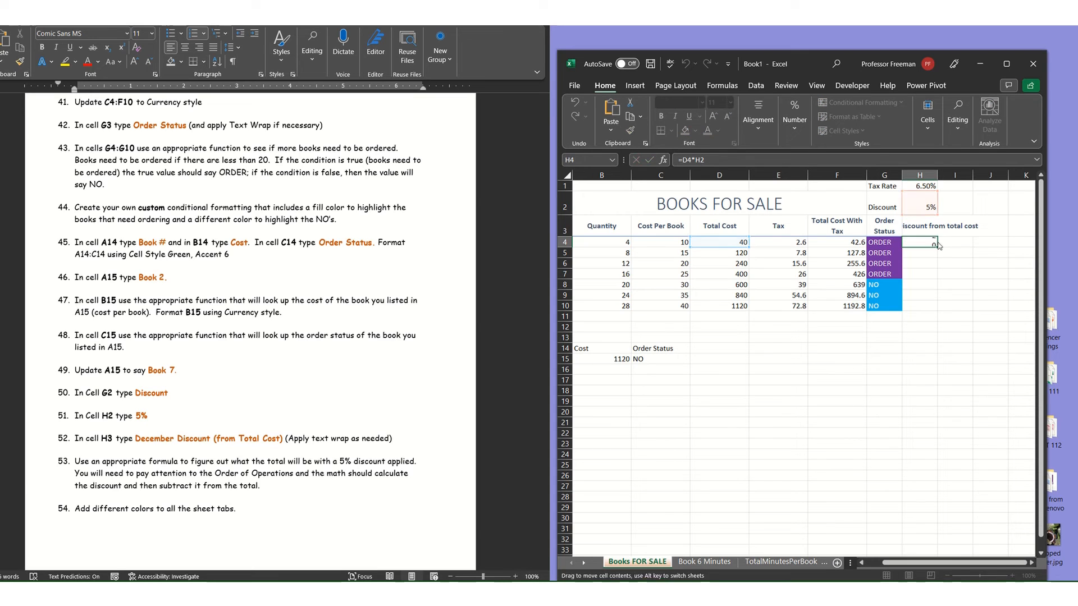
double_click(931, 245)
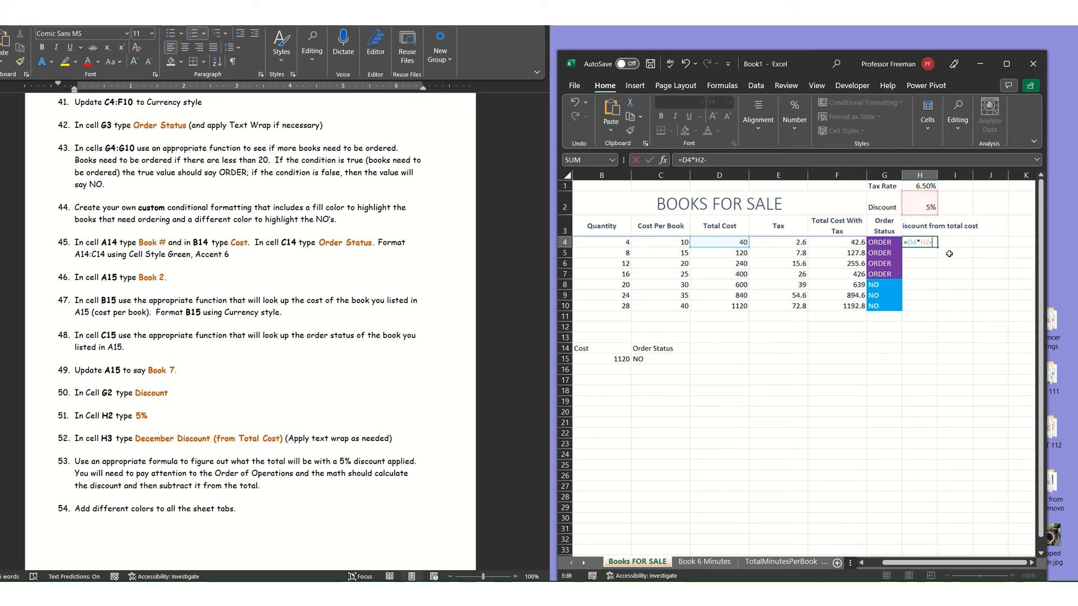
type("-")
left_click(732, 242)
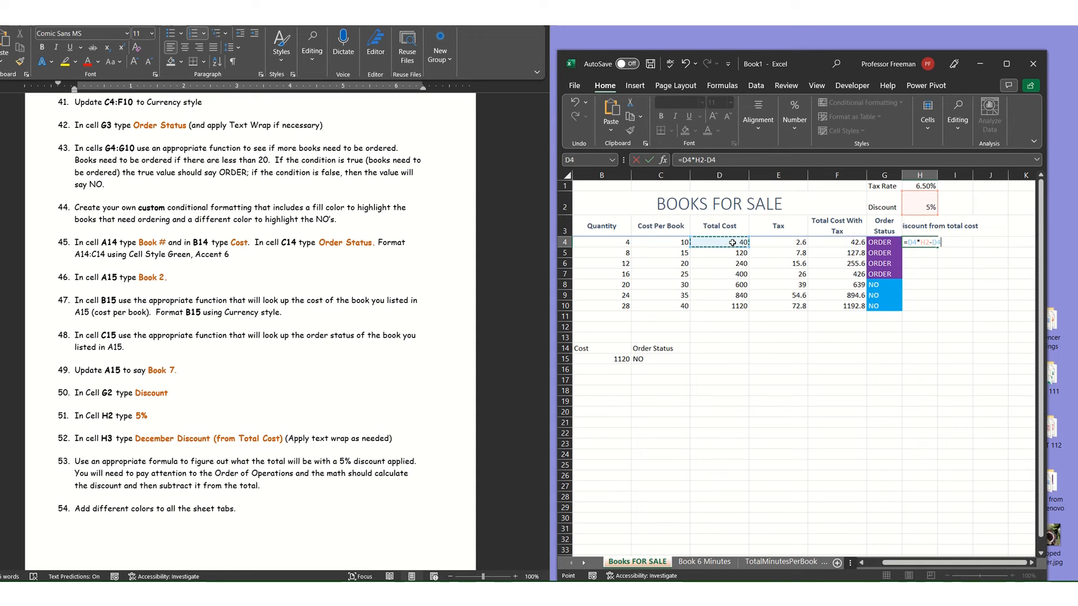
key("Return")
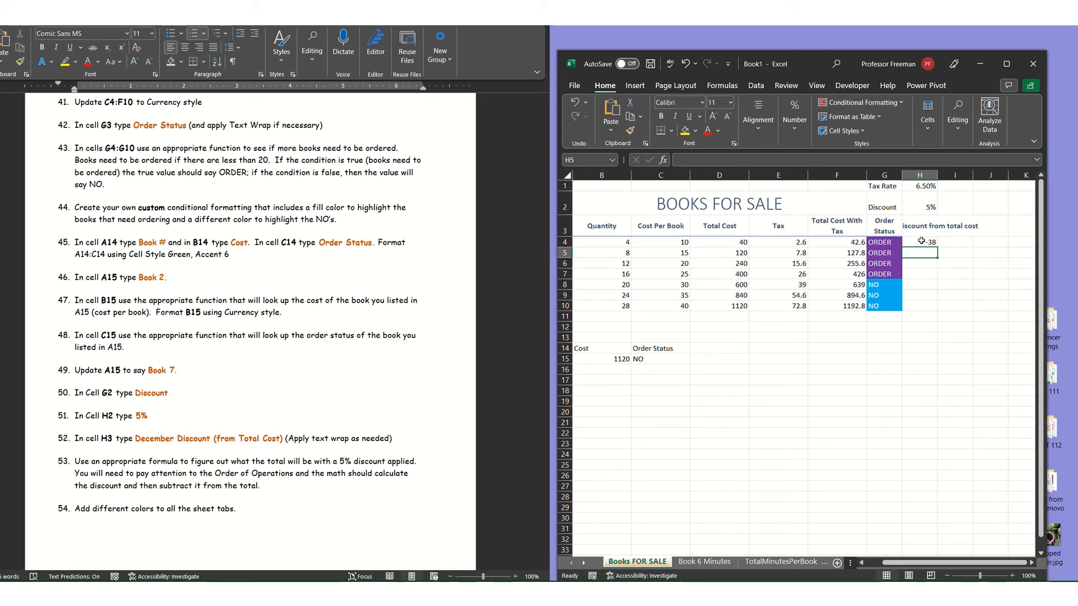
Clear the discount formula from H4 and reselect the empty cell.
left_click(921, 241)
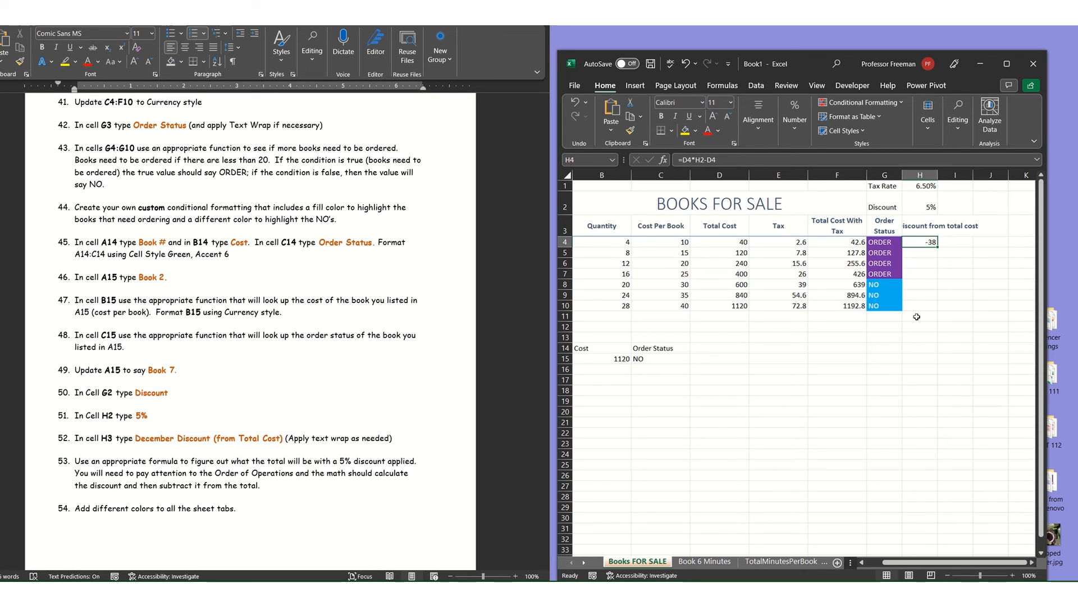
double_click(931, 242)
left_click_drag(947, 243, 862, 252)
key("BackSpace")
key("Return")
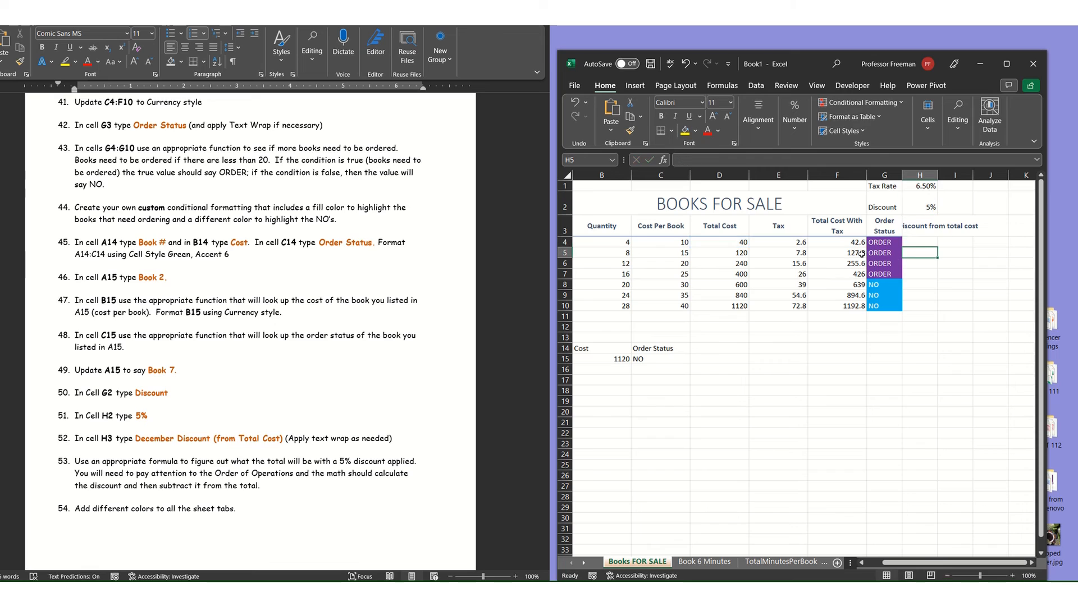
left_click(916, 242)
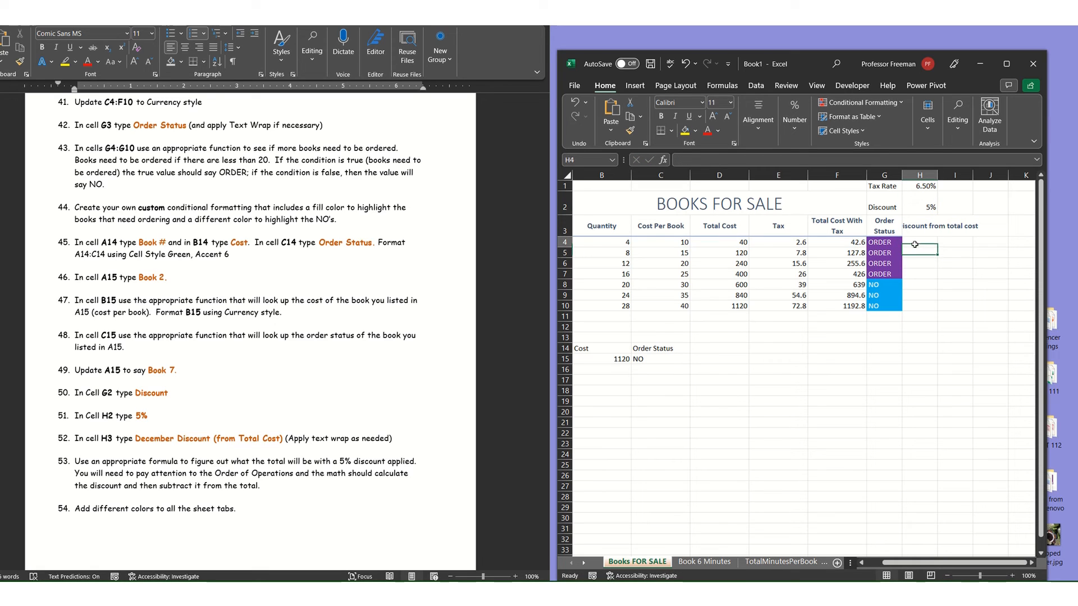
Try calculating only the discount amount for Book 1 in H4 with the relative formula =D4*H2.
type("=")
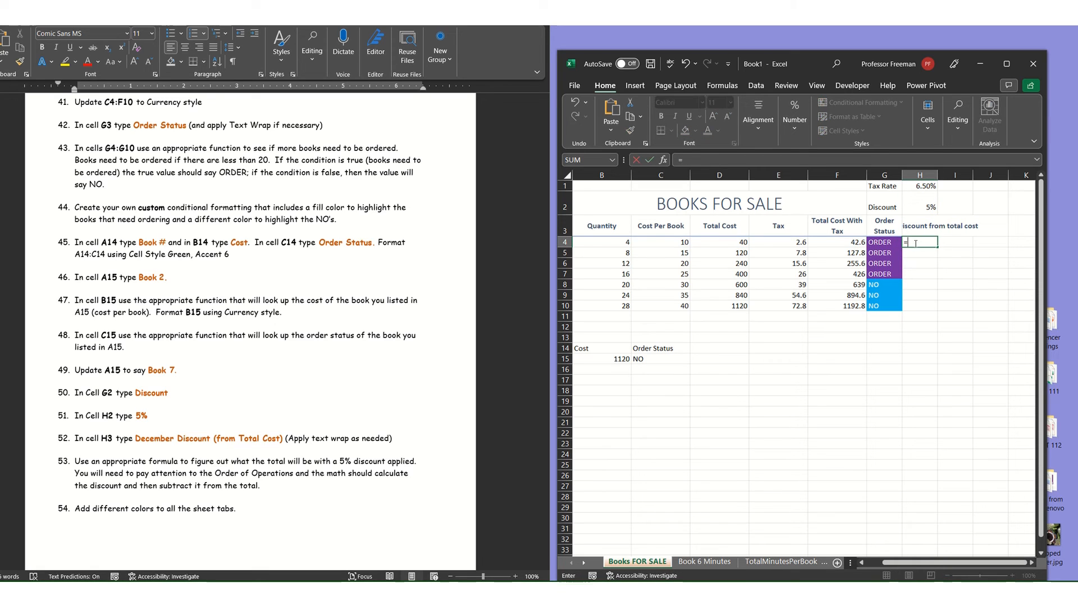
left_click(721, 242)
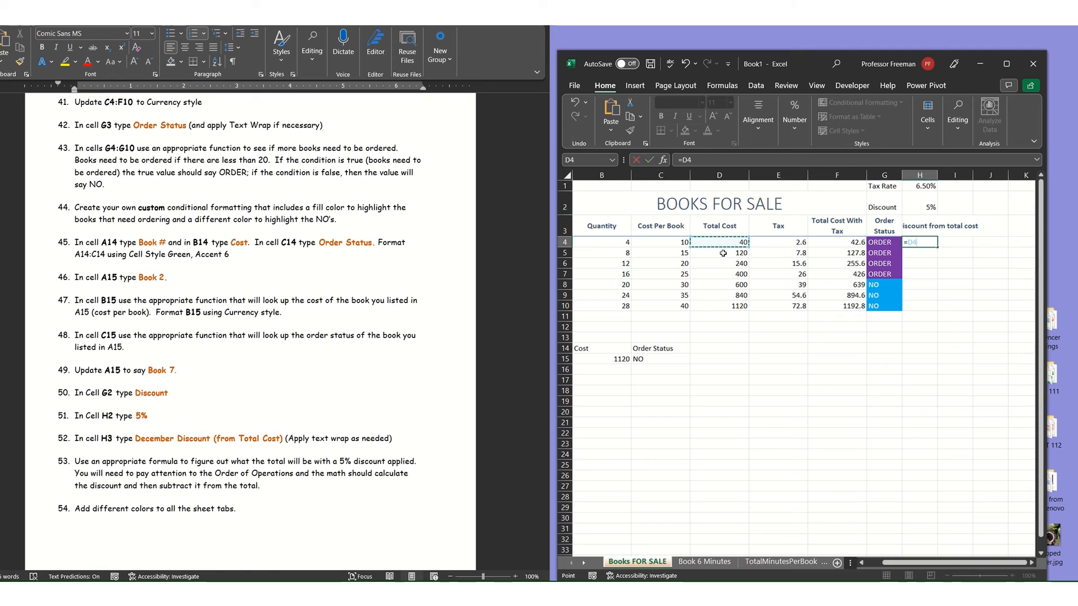
type("*")
left_click(926, 201)
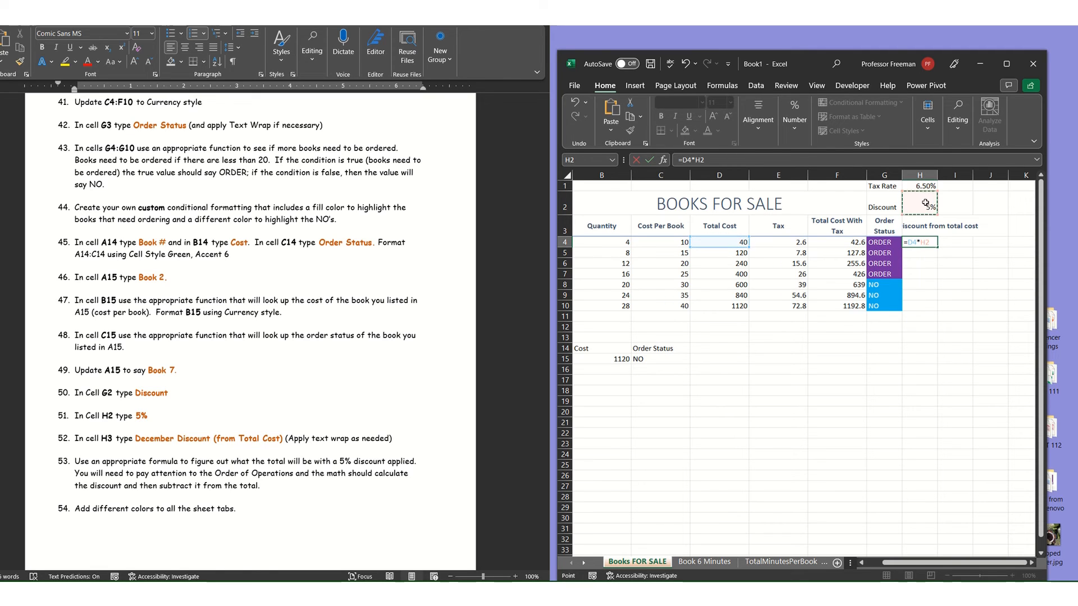
key("Return")
left_click(919, 242)
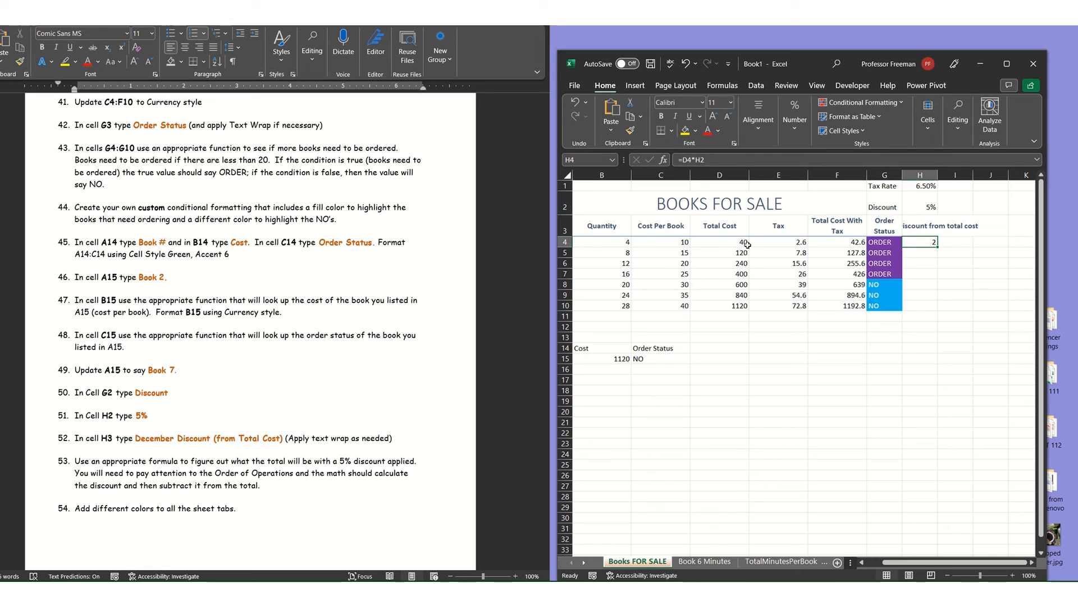
Try subtracting the discount from the total cost by changing the H4 formula to =D4-D4*H2.
double_click(931, 242)
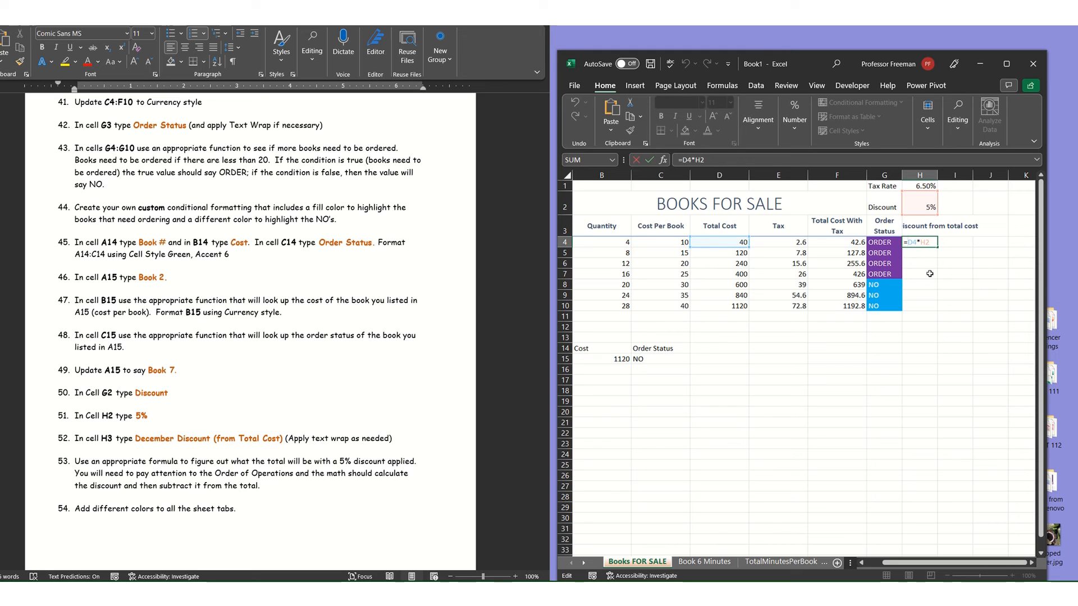
left_click(732, 241)
type("-")
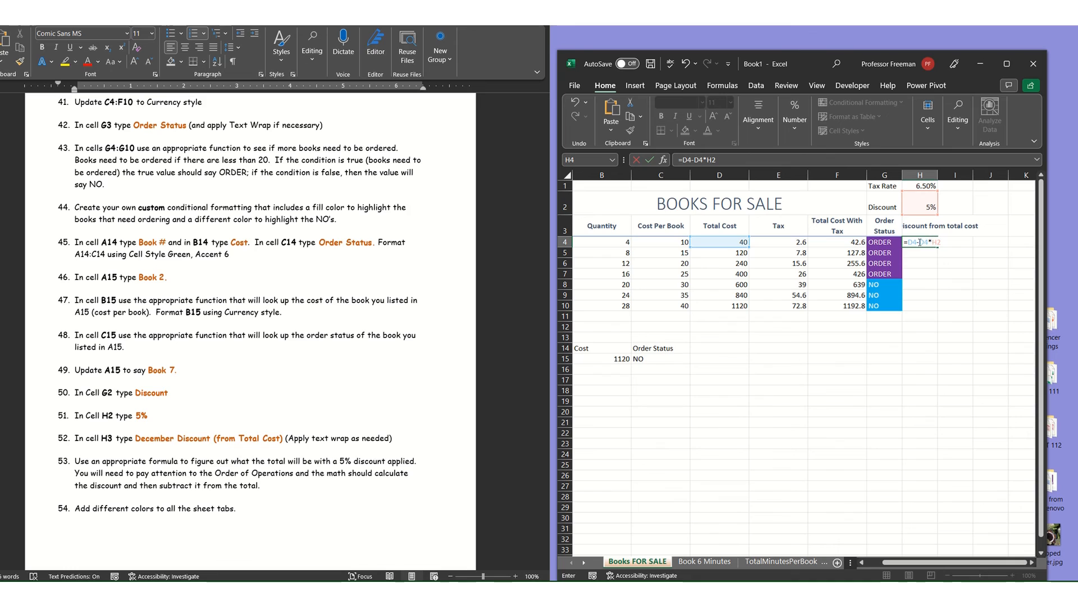
key("Return")
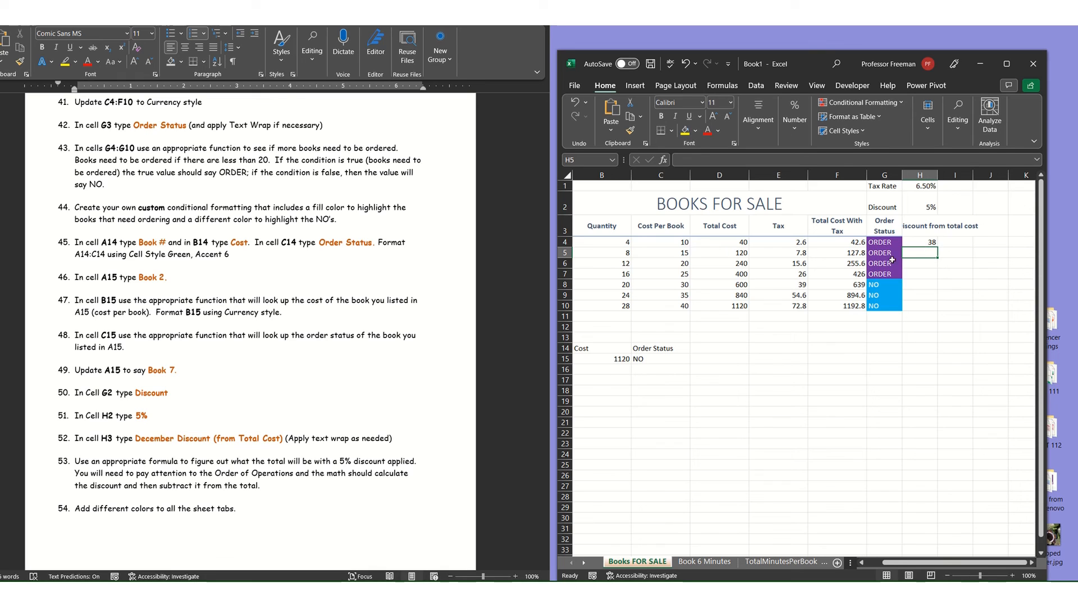
Check the Total Cost values and the discount rate in H2, and clear the relative-reference formula from H4.
left_click_drag(736, 246, 735, 309)
left_click(918, 203)
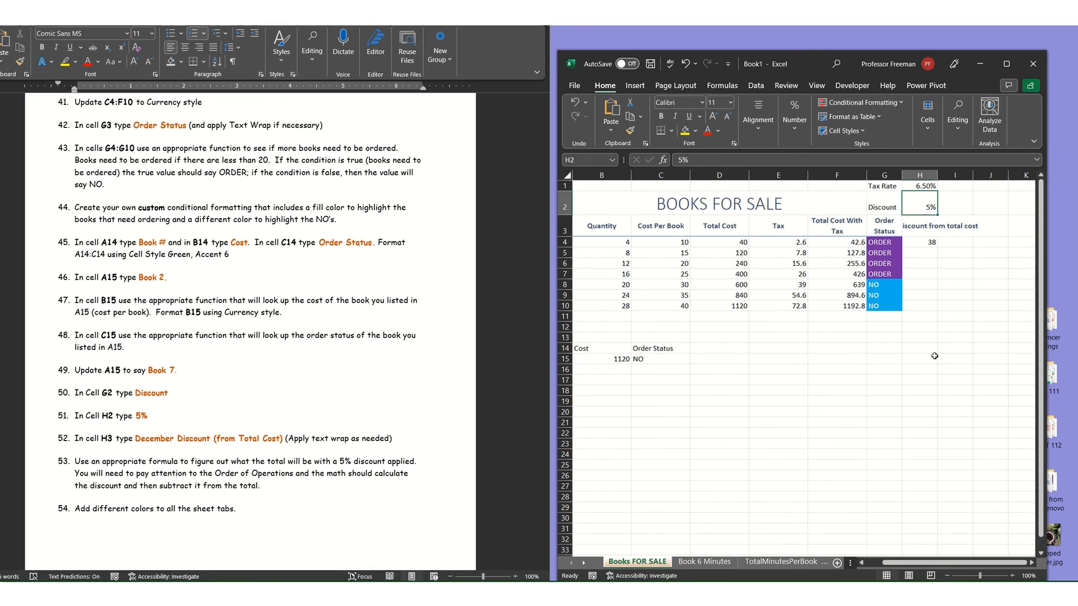
left_click(925, 241)
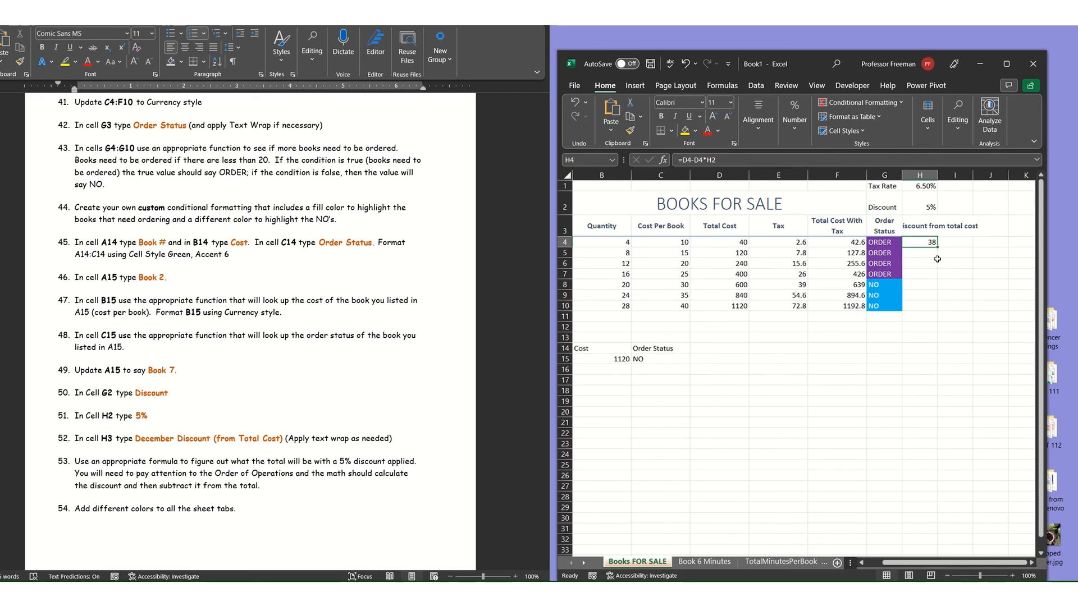
double_click(937, 242)
key("Return")
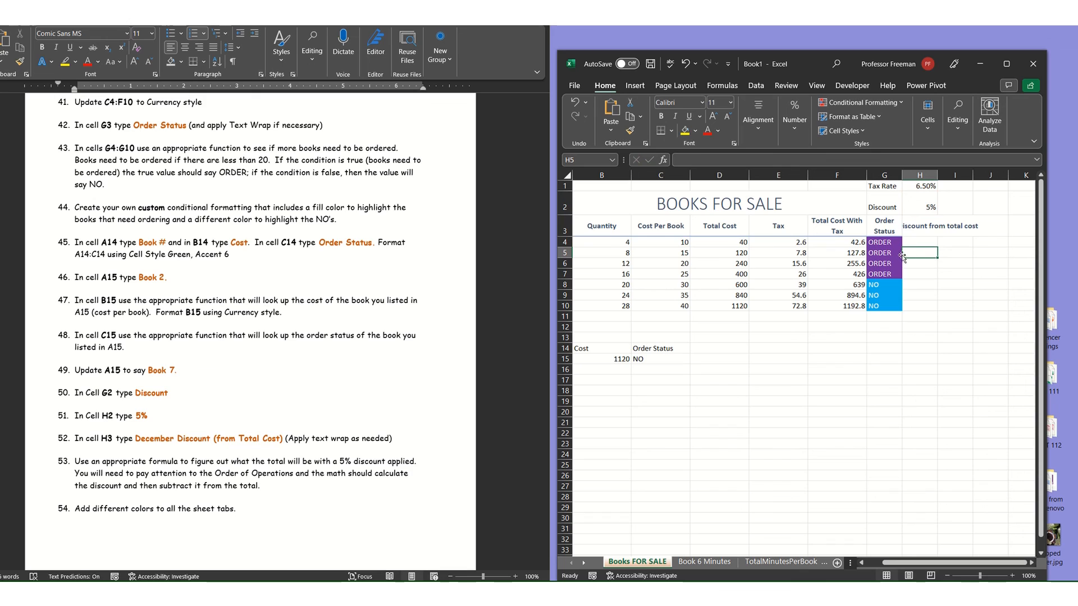
Enter the discounted total formula =D4-D4*$H$2 in H4, with an absolute reference to the discount rate.
left_click(932, 240)
type("=")
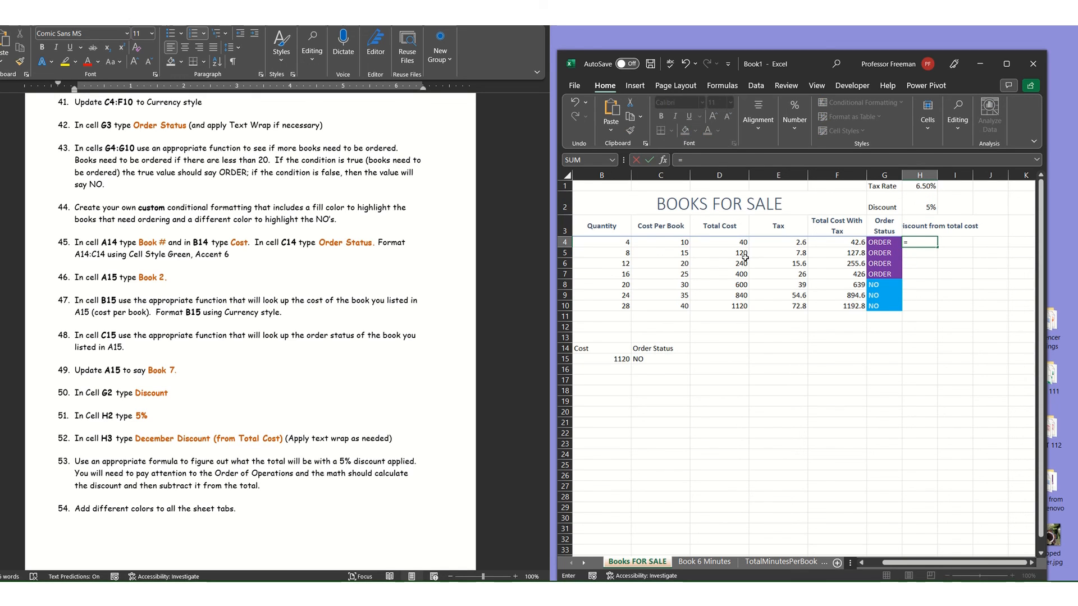
left_click(732, 242)
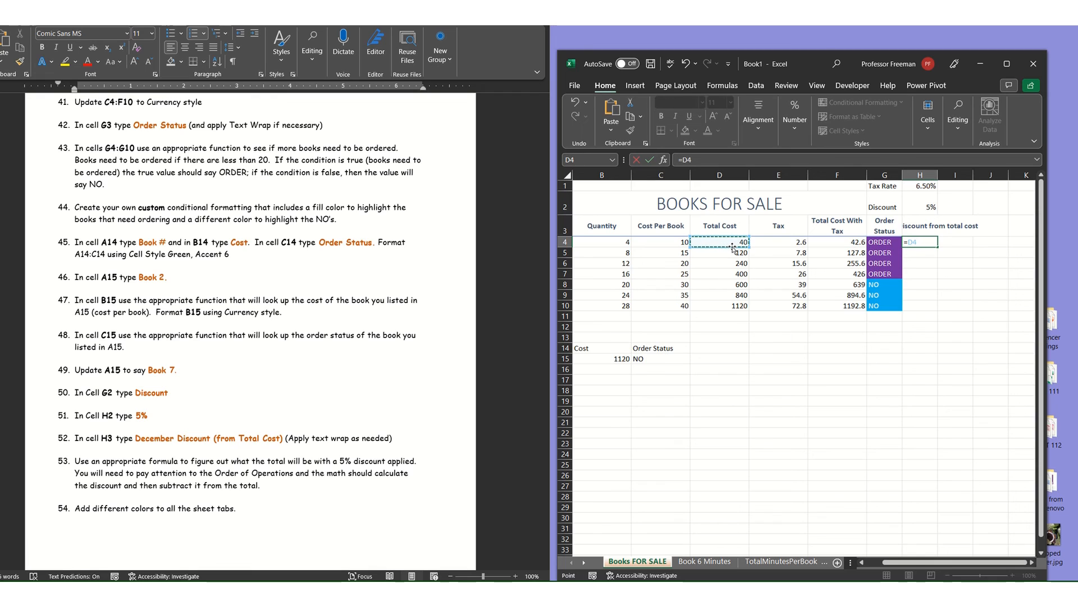
type("-")
left_click(728, 243)
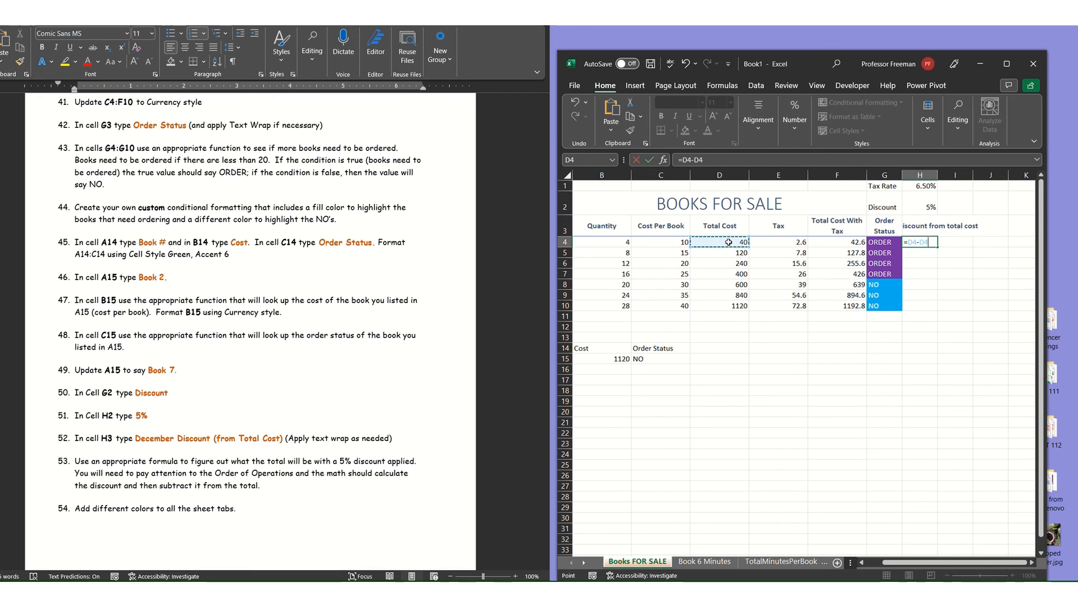
type("*")
left_click(924, 206)
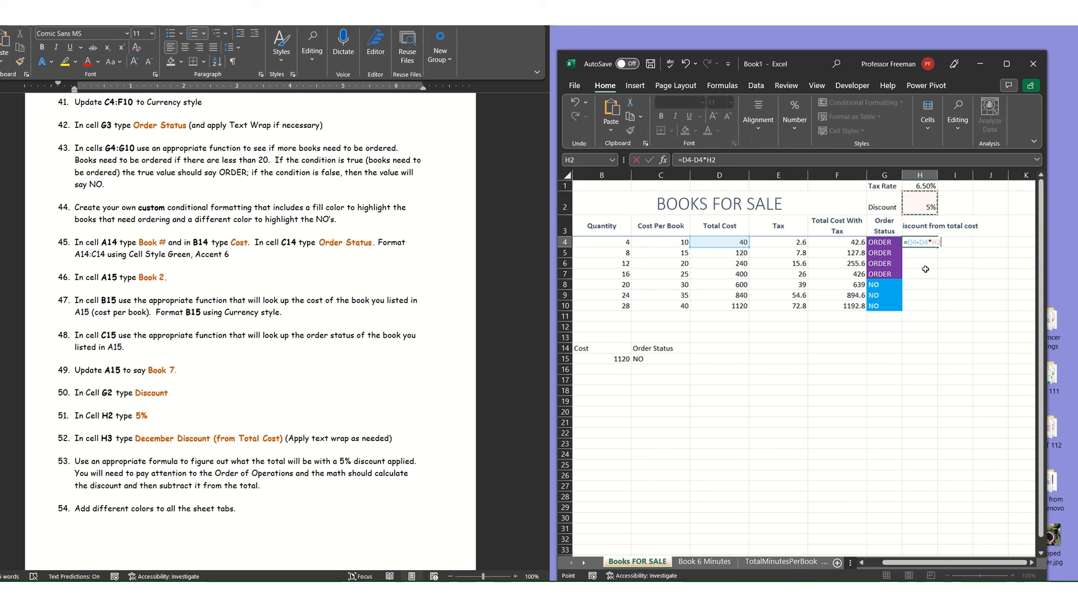
key("F4")
key("Return")
Fill the discounted total formula from H4 down through H10 and open the formula in H7 to check its references.
left_click(920, 243)
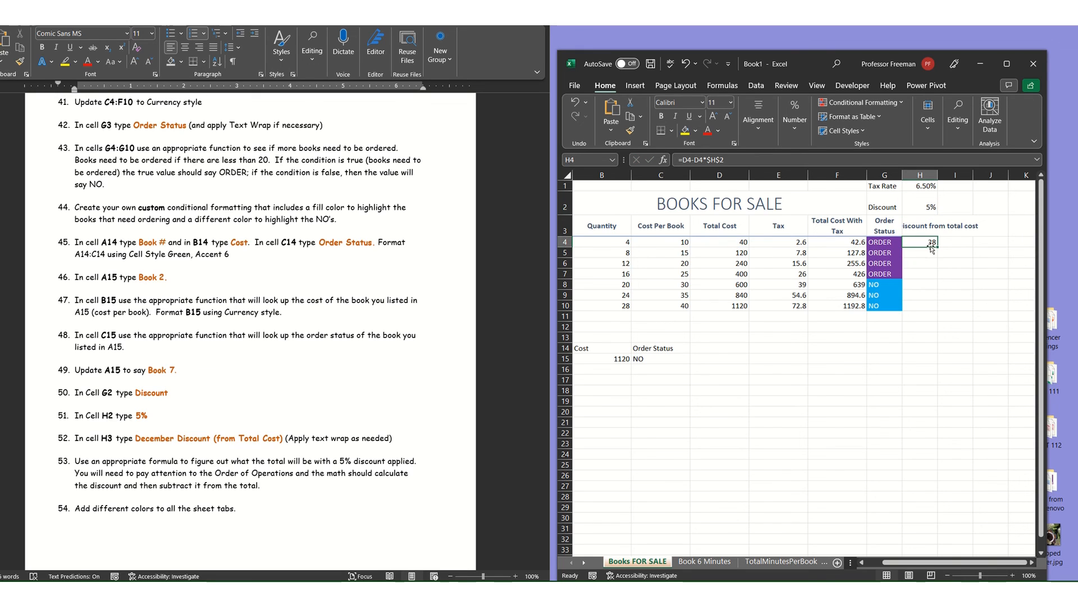
left_click_drag(937, 248, 928, 307)
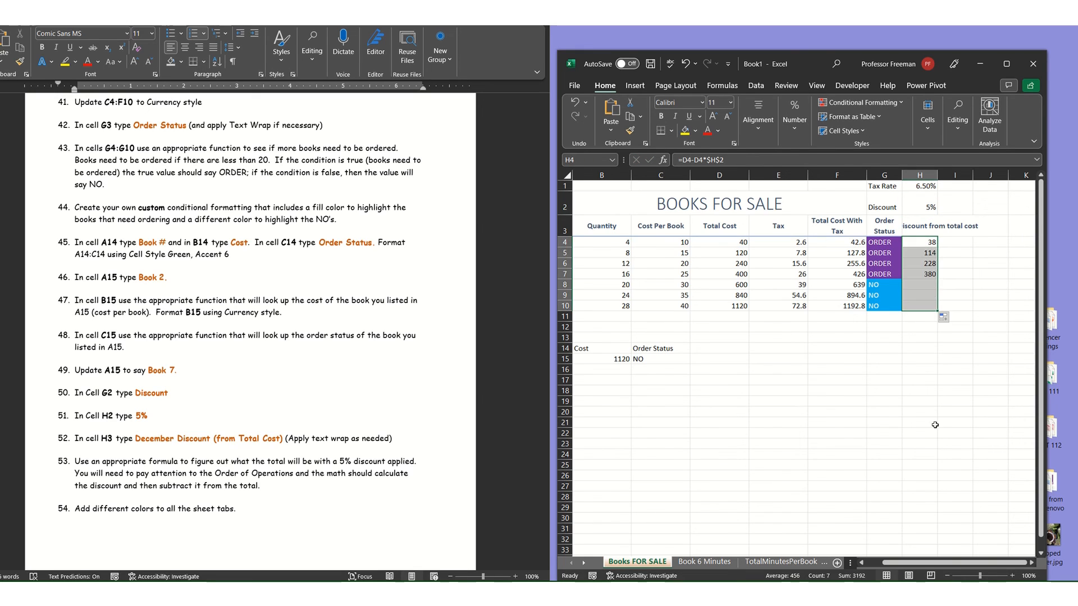
double_click(920, 276)
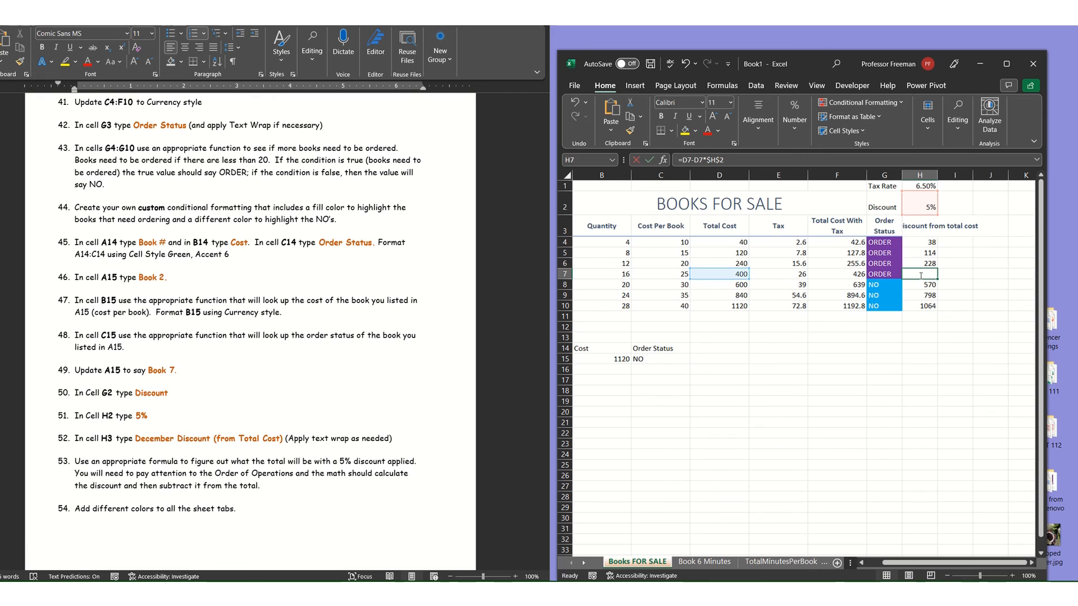